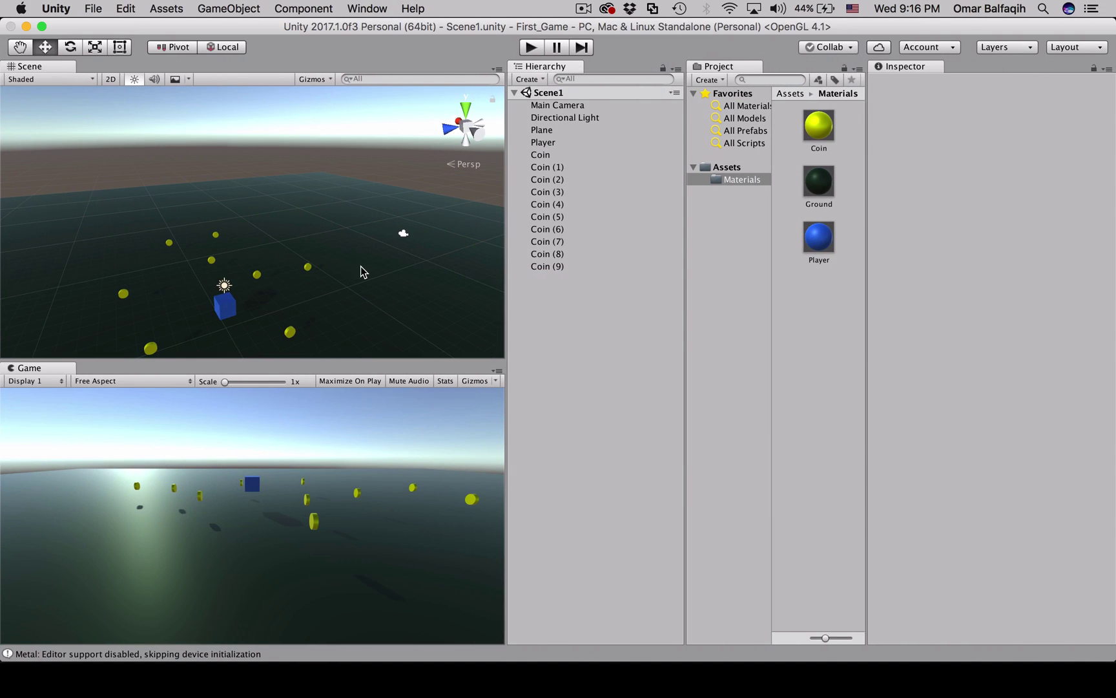
Insert a Sphere from GameObject > 3D Object and scale it down uniformly to about 0.881
{"action": "scroll", "coordinate": [360, 266], "scroll_direction": "down", "scroll_amount": 2}
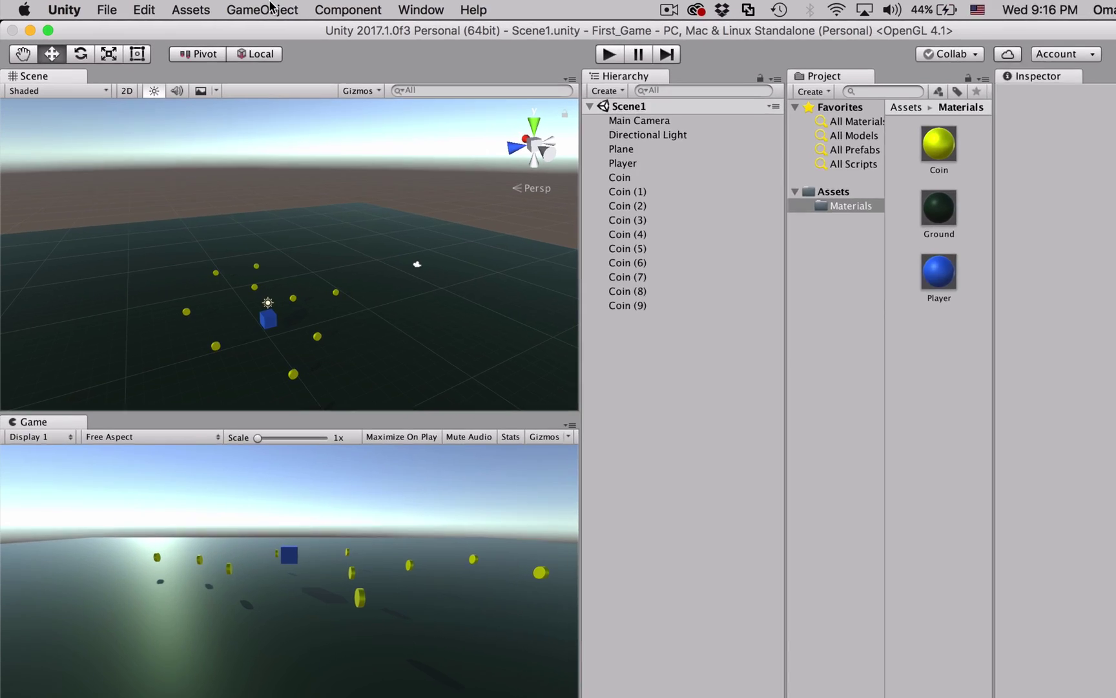
{"action": "left_click", "coordinate": [235, 5]}
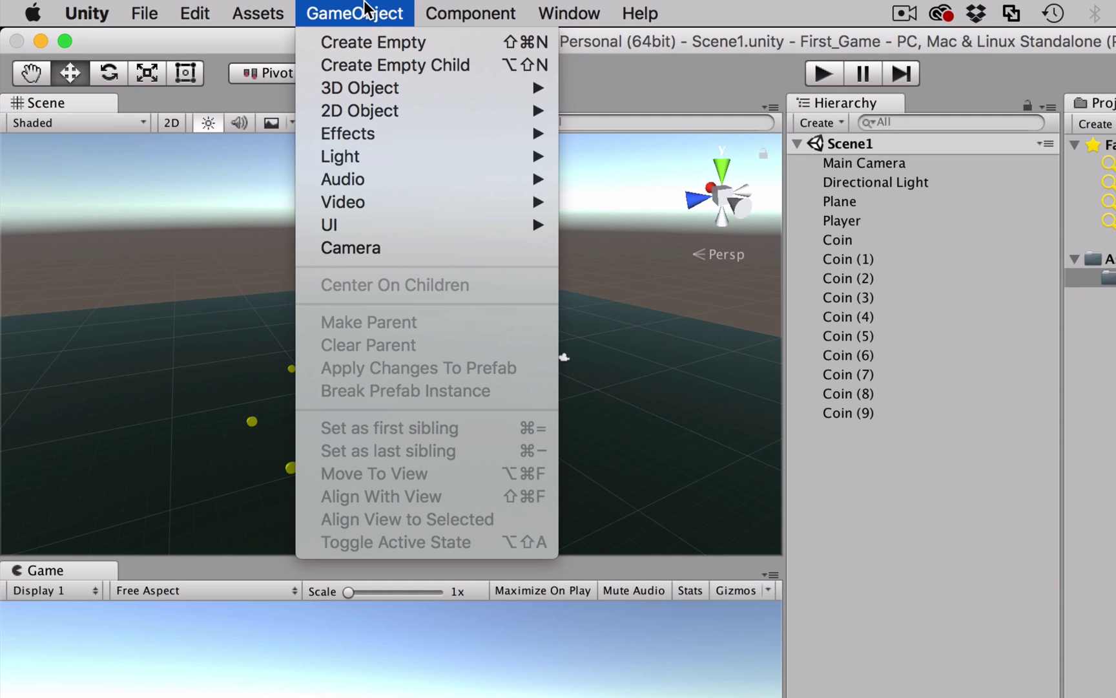
{"action": "key", "text": "Right"}
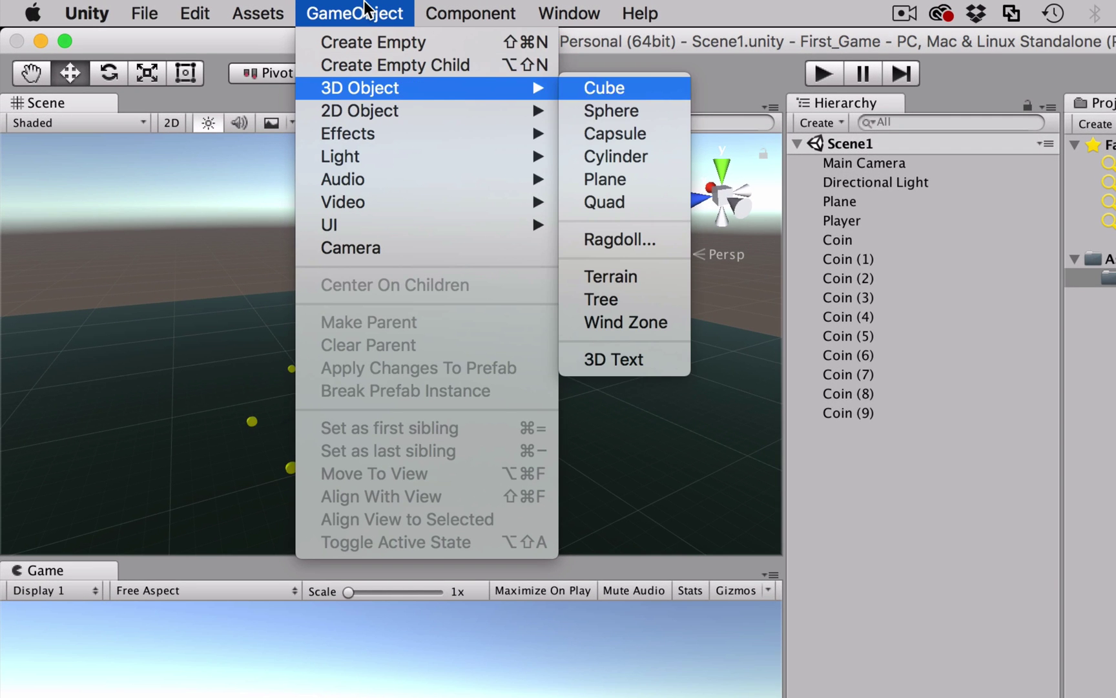
{"action": "key", "text": "Down"}
{"action": "key", "text": "Return"}
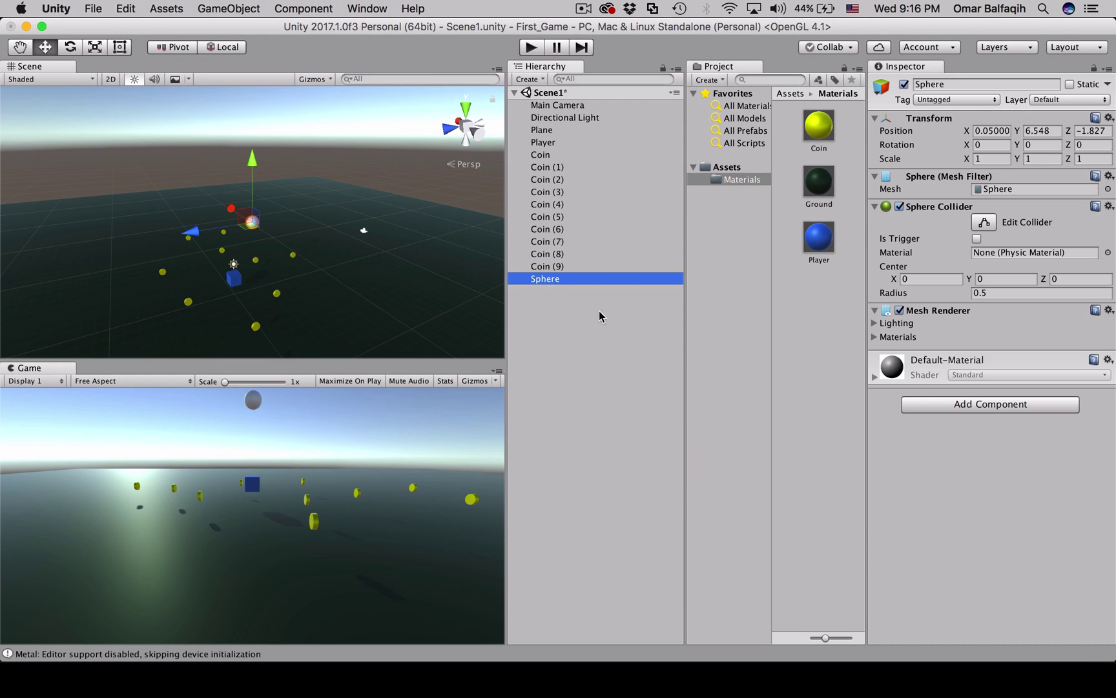
{"action": "key", "text": "r"}
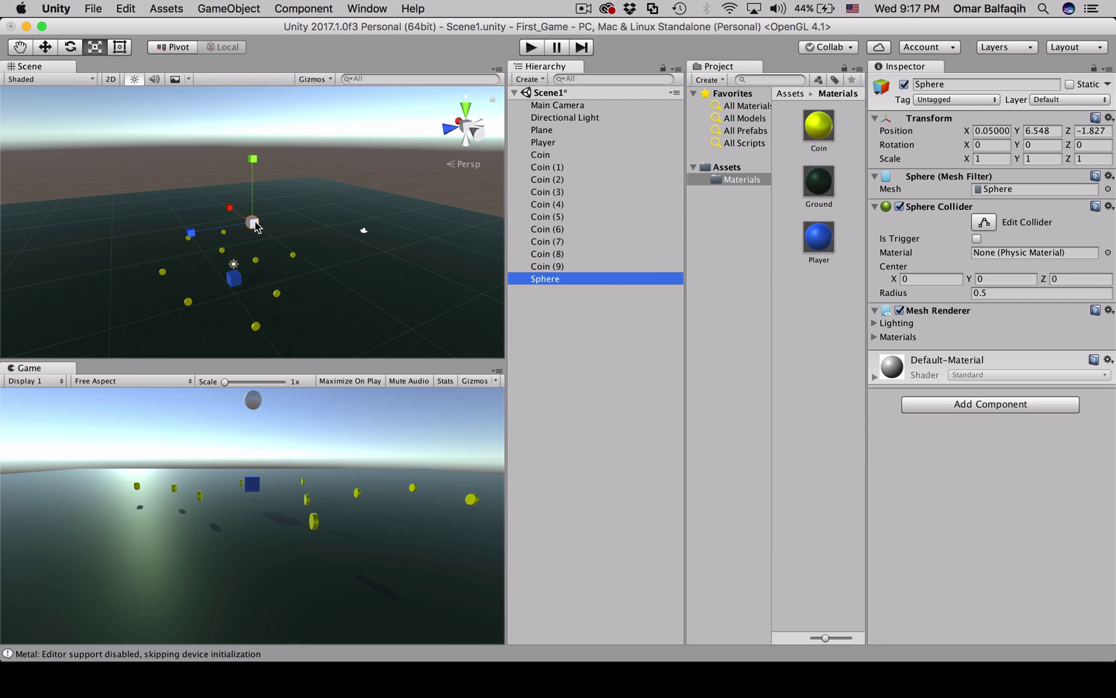
{"action": "mouse_move", "coordinate": [256, 224]}
{"action": "left_mouse_down"}
{"action": "mouse_move", "coordinate": [239, 215]}
{"action": "mouse_move", "coordinate": [249, 213]}
{"action": "left_mouse_up"}
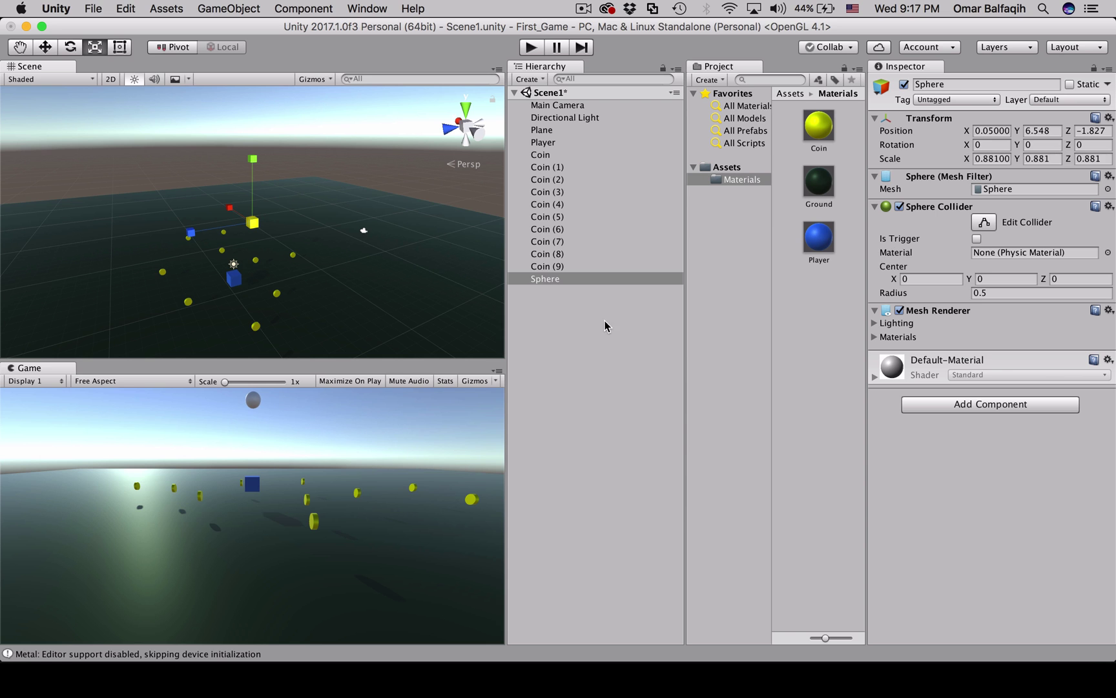
Create a new material named FireBall in the Assets/Materials folder
{"action": "left_click", "coordinate": [726, 168]}
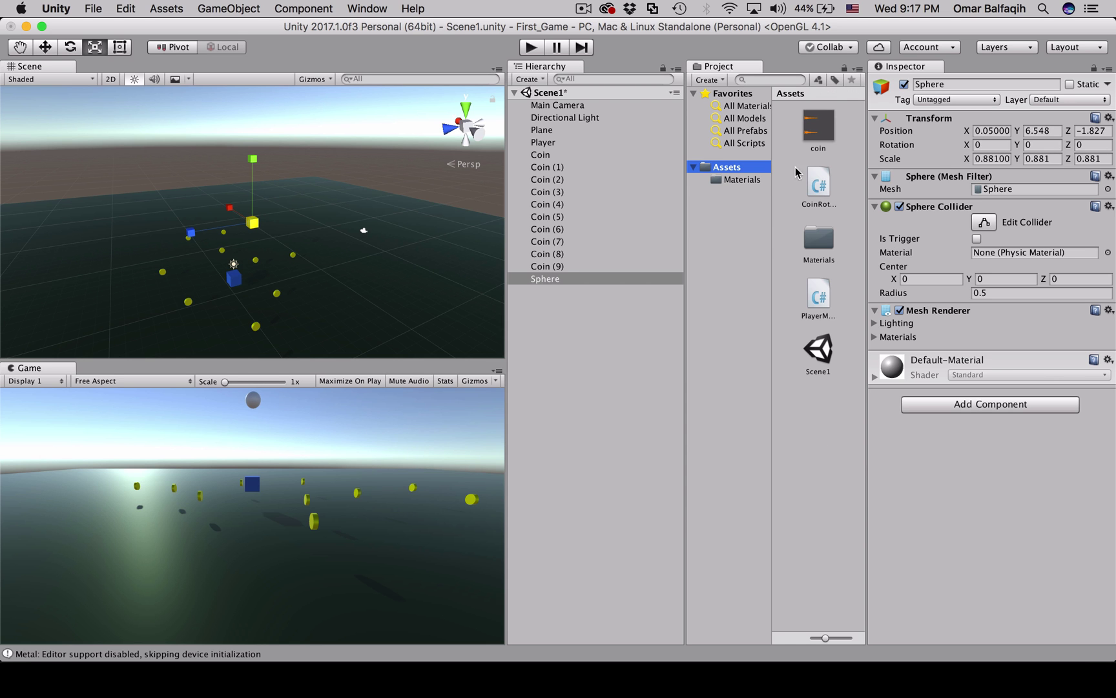
{"action": "double_click", "coordinate": [820, 231]}
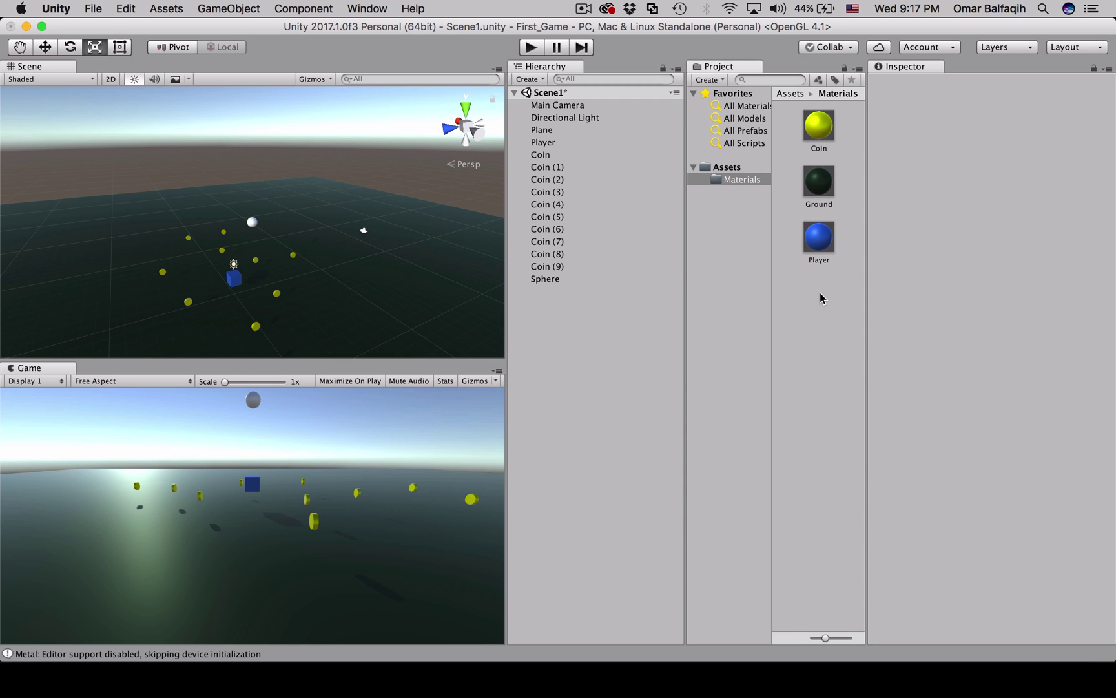
{"action": "right_click", "coordinate": [822, 298]}
{"action": "mouse_move", "coordinate": [819, 298]}
{"action": "left_click", "coordinate": [476, 326]}
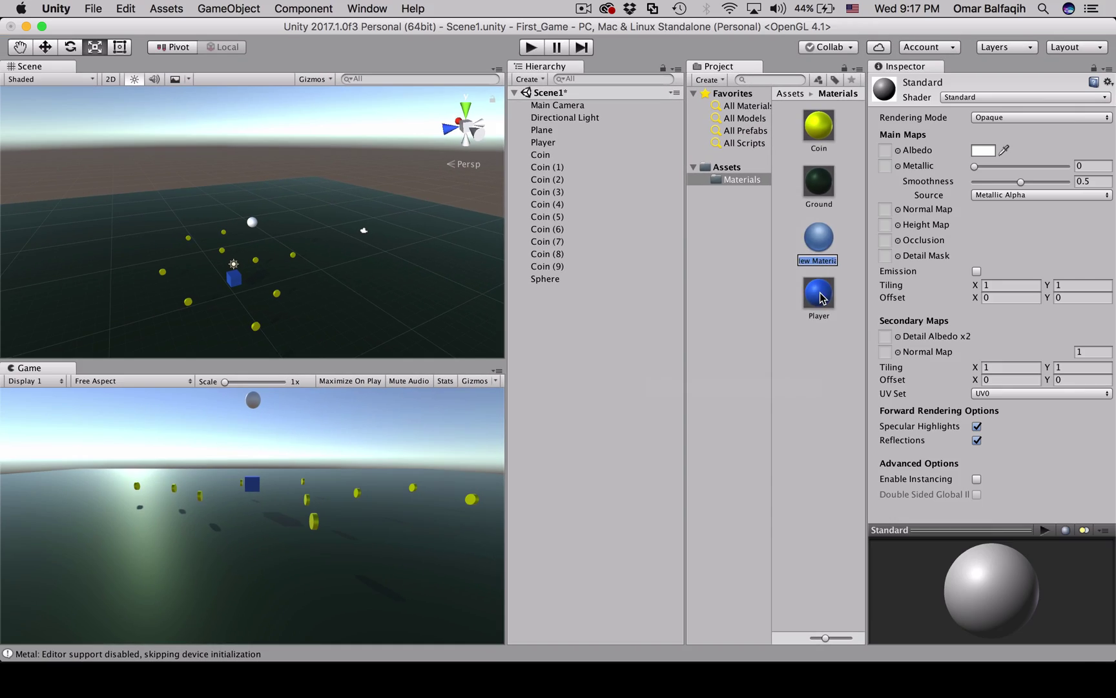
{"action": "type", "text": "Fire"}
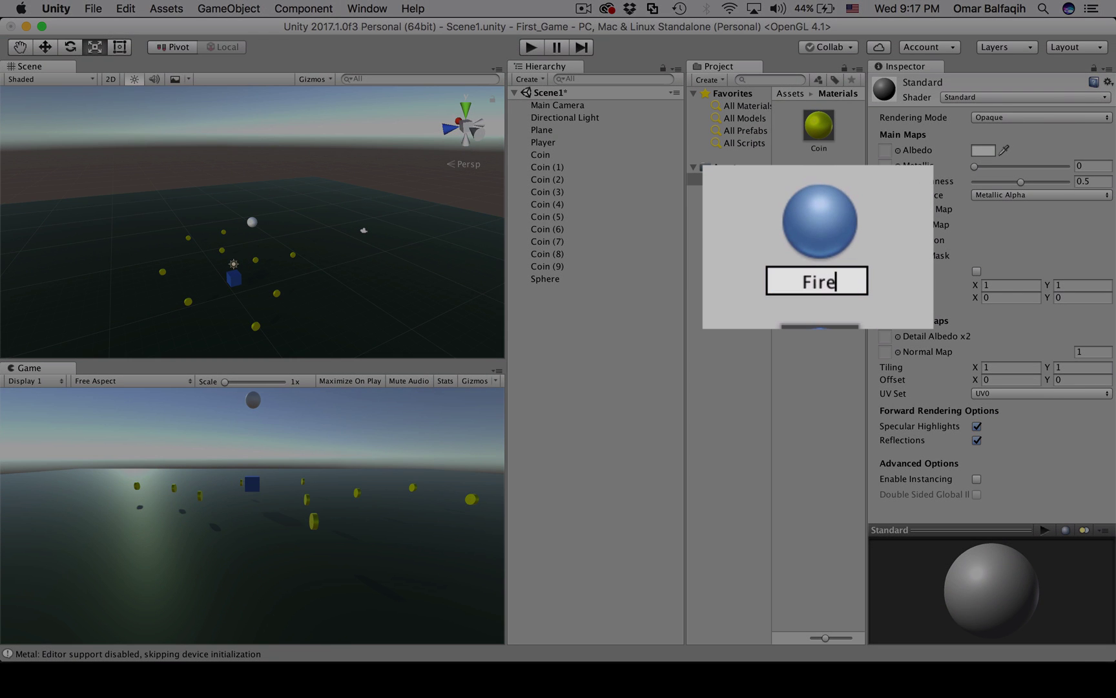
{"action": "type", "text": "Ball"}
{"action": "key", "text": "Return"}
Set the FireBall material's Albedo to pure red and apply it to the sphere
{"action": "left_click", "coordinate": [983, 150]}
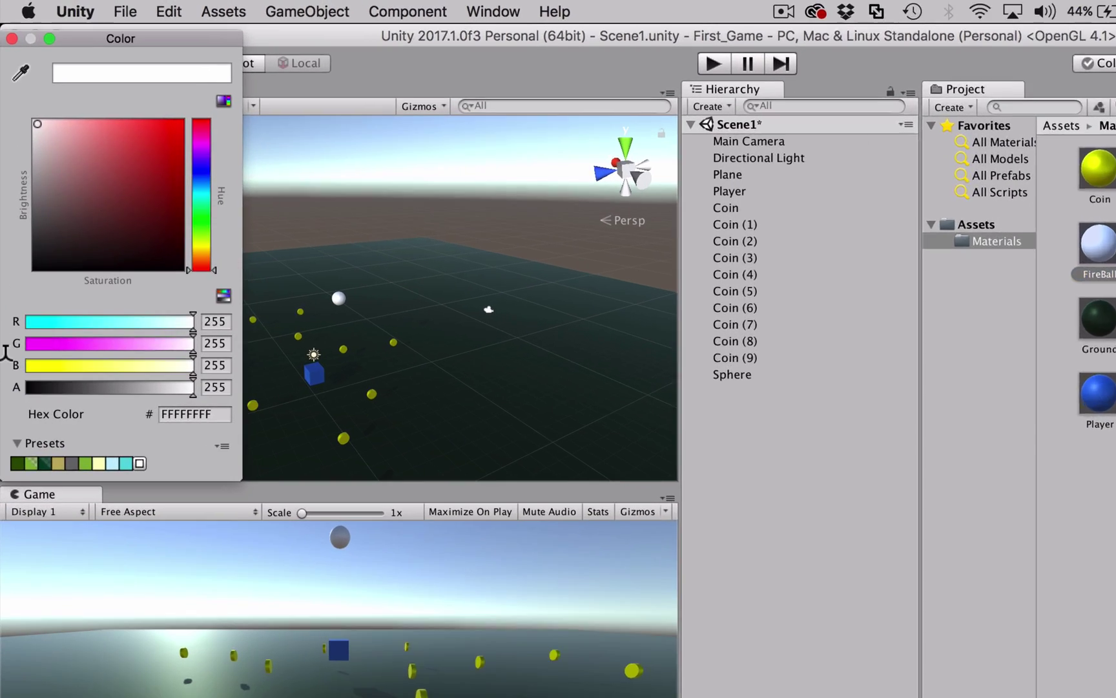
{"action": "left_click_drag", "start_coordinate": [119, 199], "coordinate": [665, 7]}
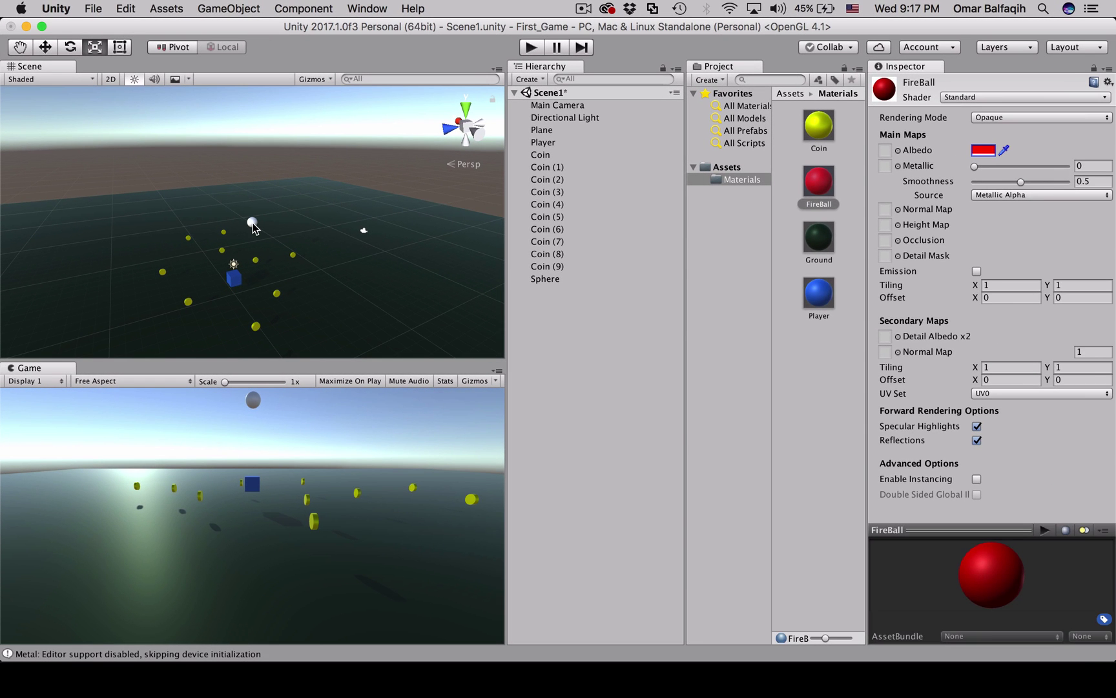
{"action": "left_click", "coordinate": [253, 222]}
{"action": "left_click_drag", "start_coordinate": [831, 199], "coordinate": [983, 451]}
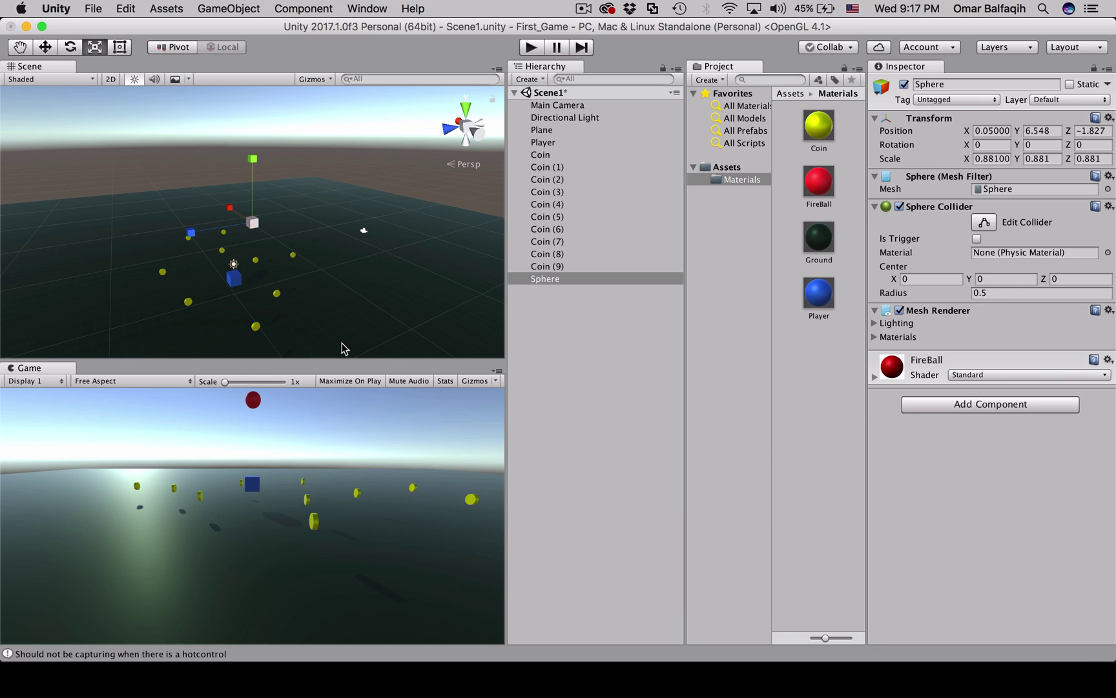
Add a Rigidbody component to the sphere, then play and stop the scene to watch it fall
{"action": "left_click", "coordinate": [304, 8]}
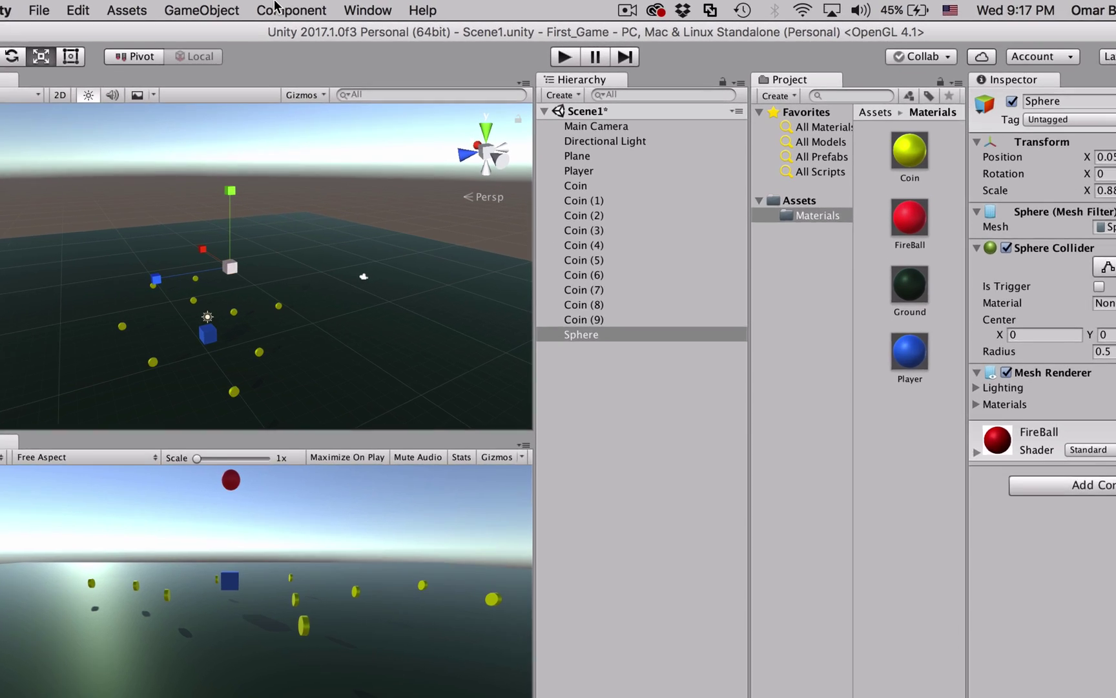
{"action": "mouse_move", "coordinate": [302, 71]}
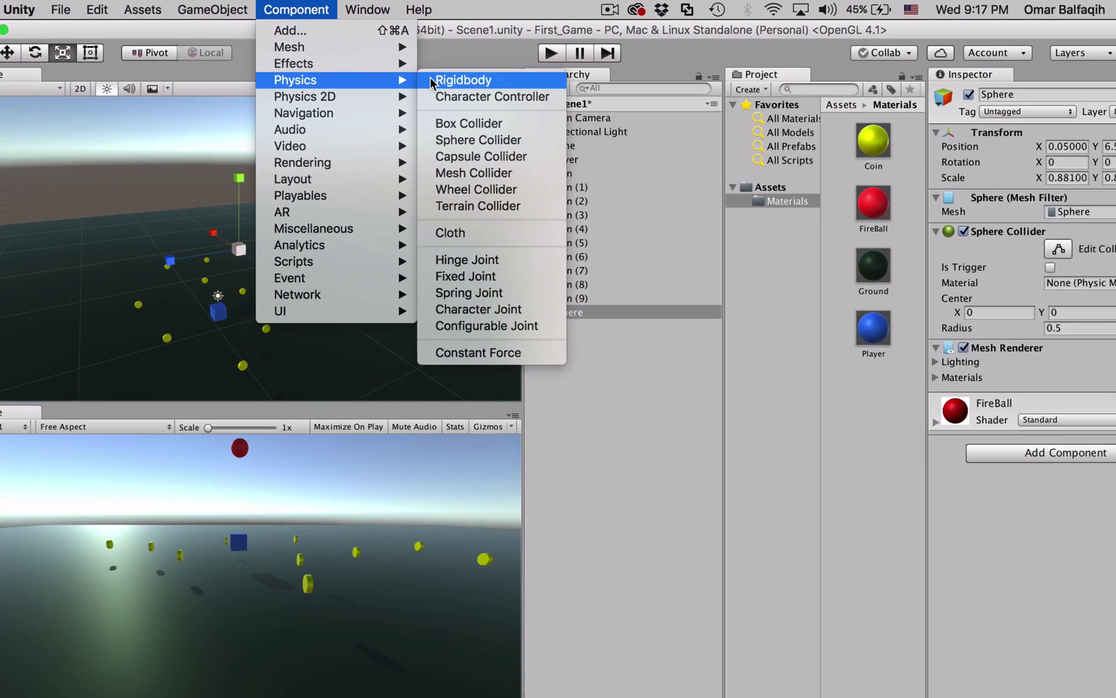
{"action": "left_click", "coordinate": [460, 114]}
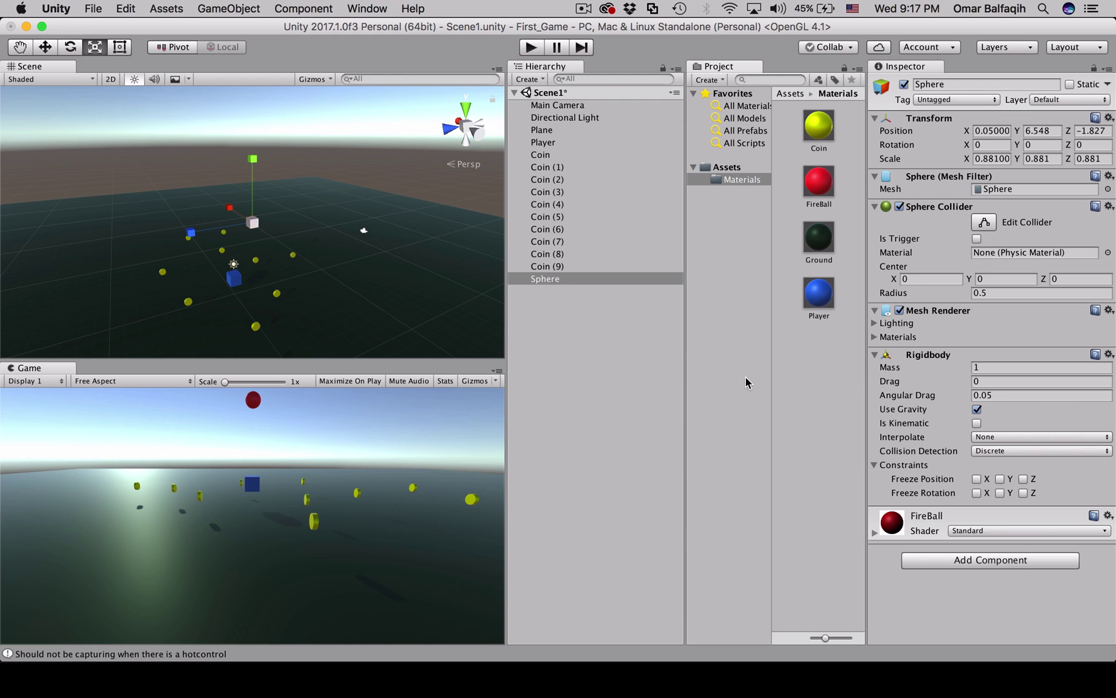
{"action": "key", "text": "super+p"}
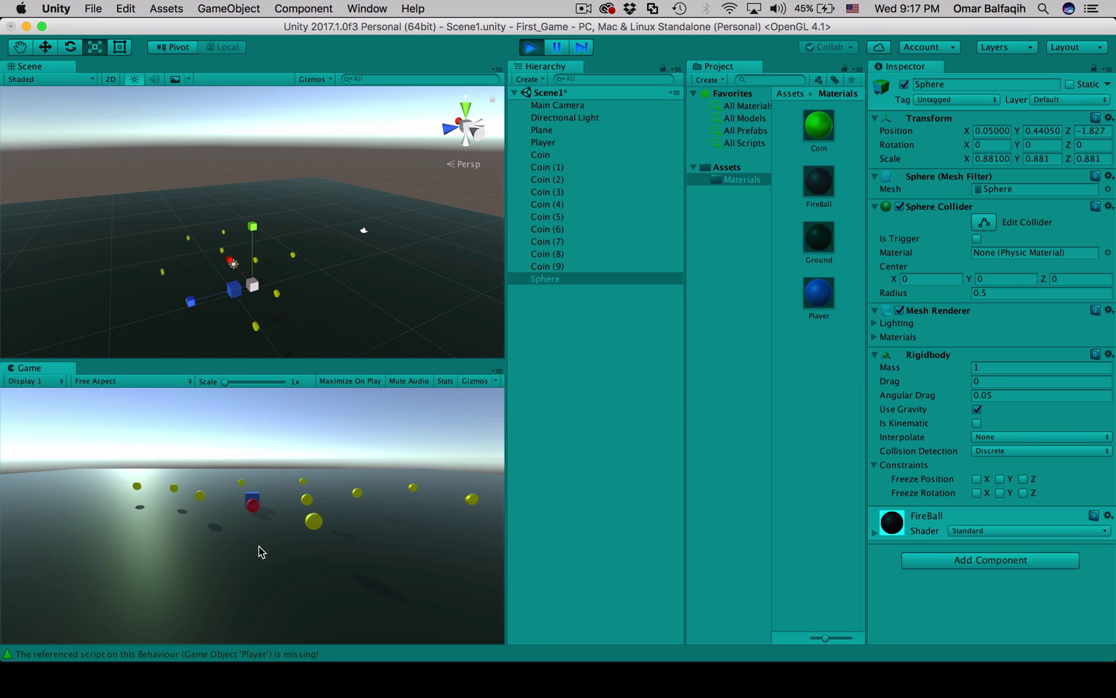
{"action": "key", "text": "super+p"}
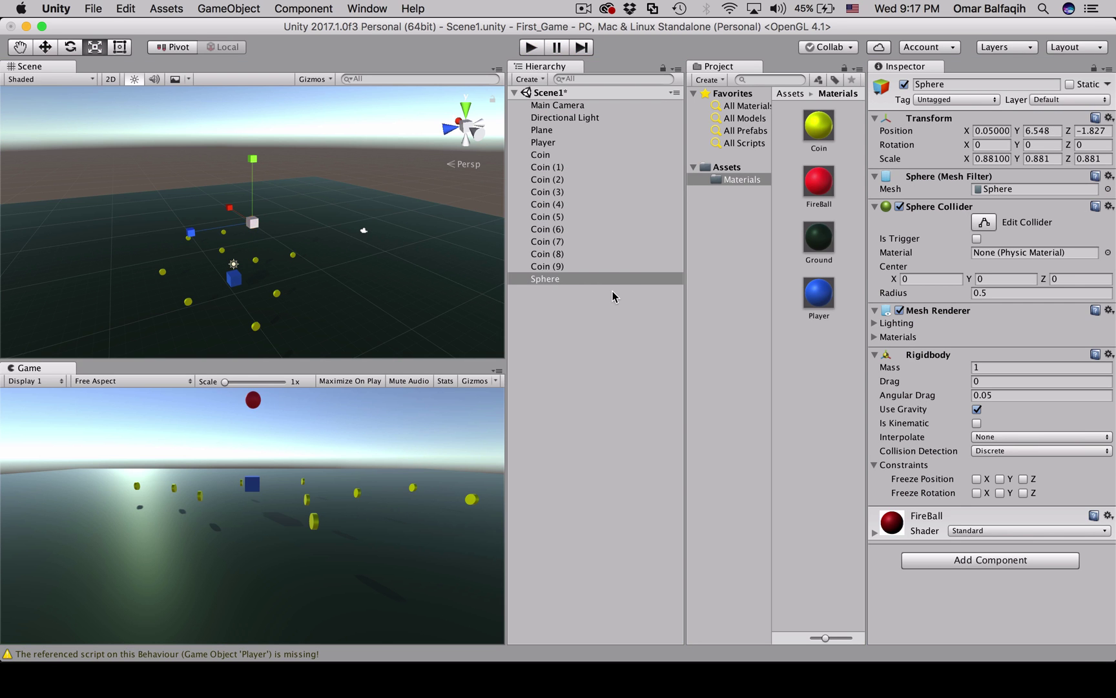
Define a new tag named Fire in the Tags list
{"action": "left_click", "coordinate": [944, 101]}
{"action": "left_click", "coordinate": [909, 236]}
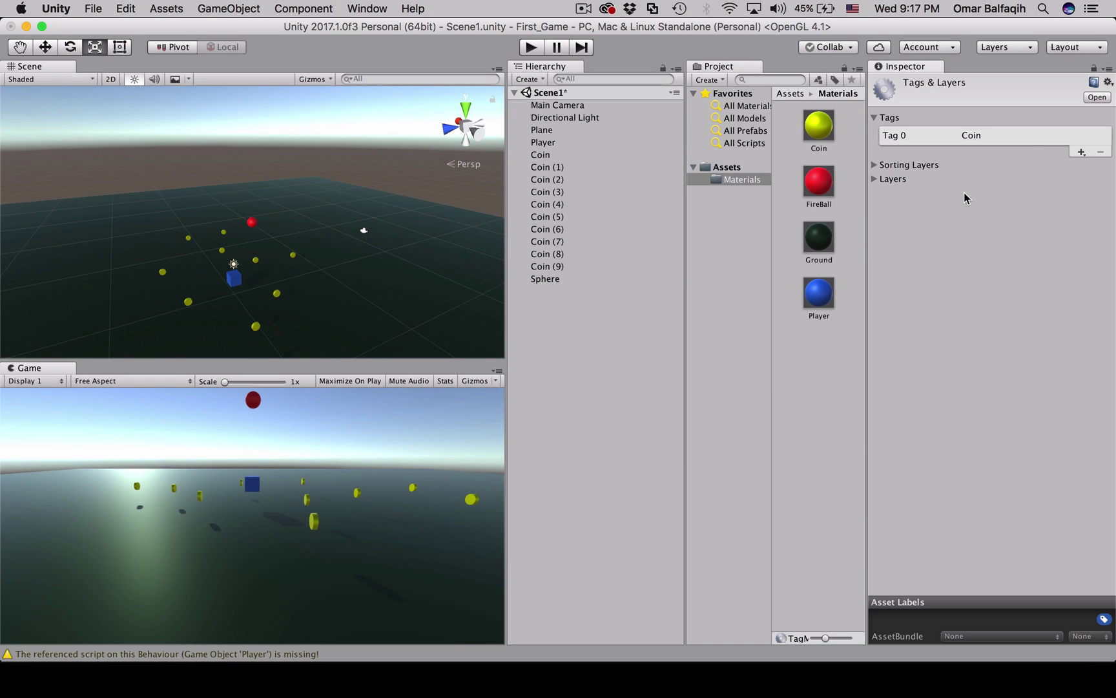
{"action": "left_click", "coordinate": [1081, 153]}
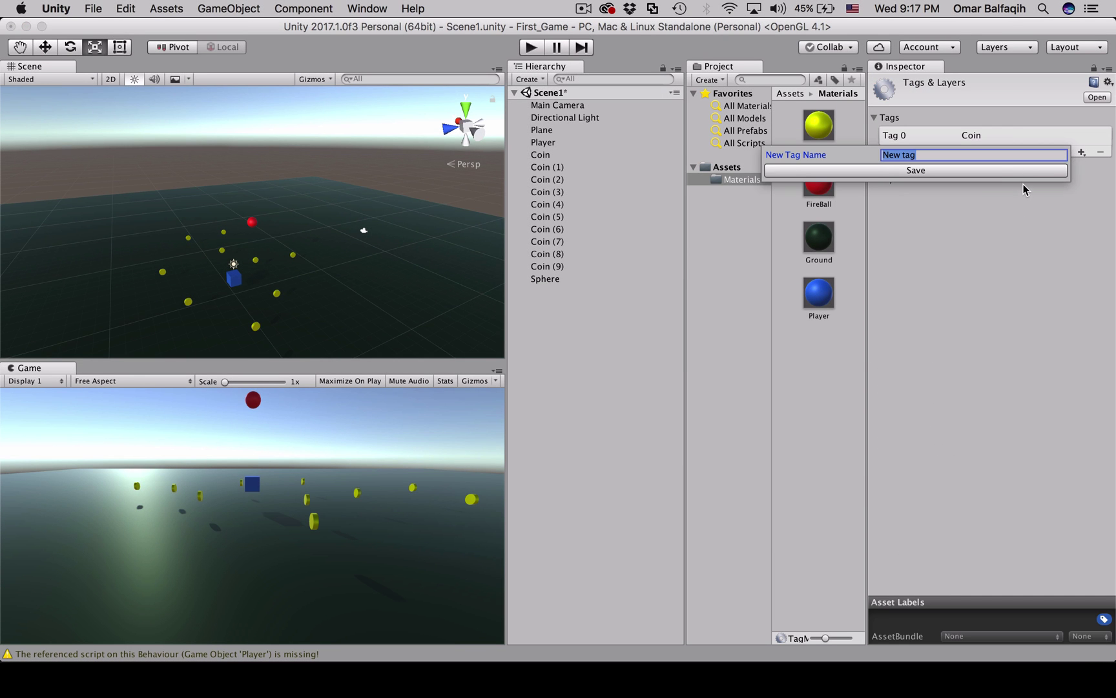
{"action": "type", "text": "Fire"}
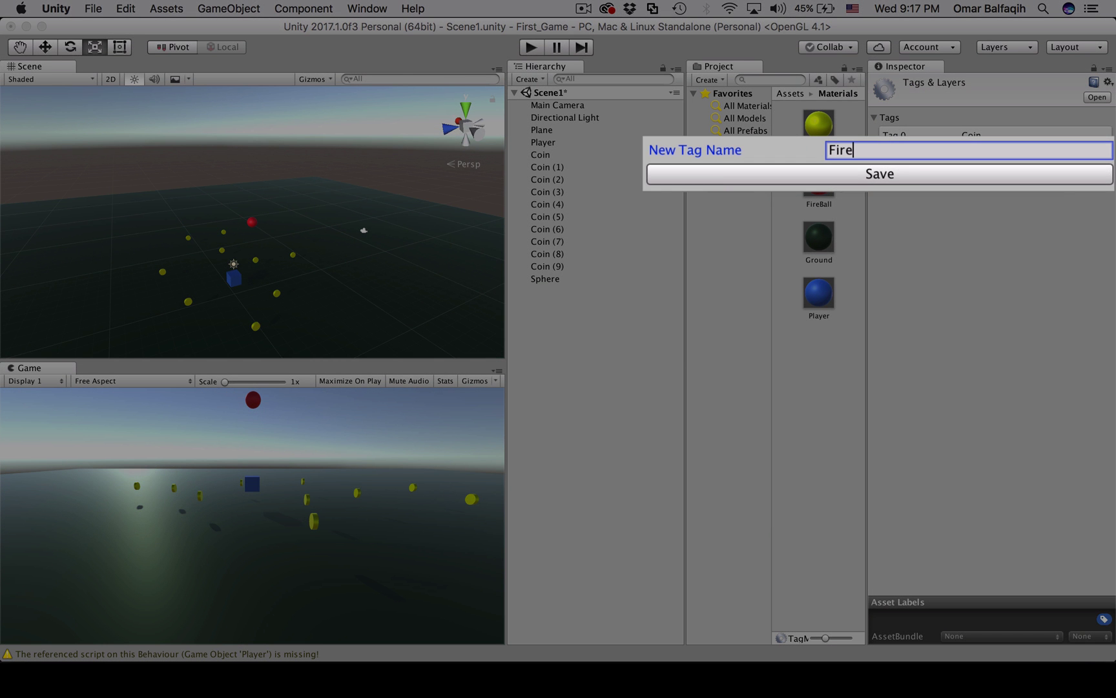
{"action": "left_click", "coordinate": [969, 174]}
Assign the Fire tag to the sphere and rename it FireBall
{"action": "left_click", "coordinate": [558, 278]}
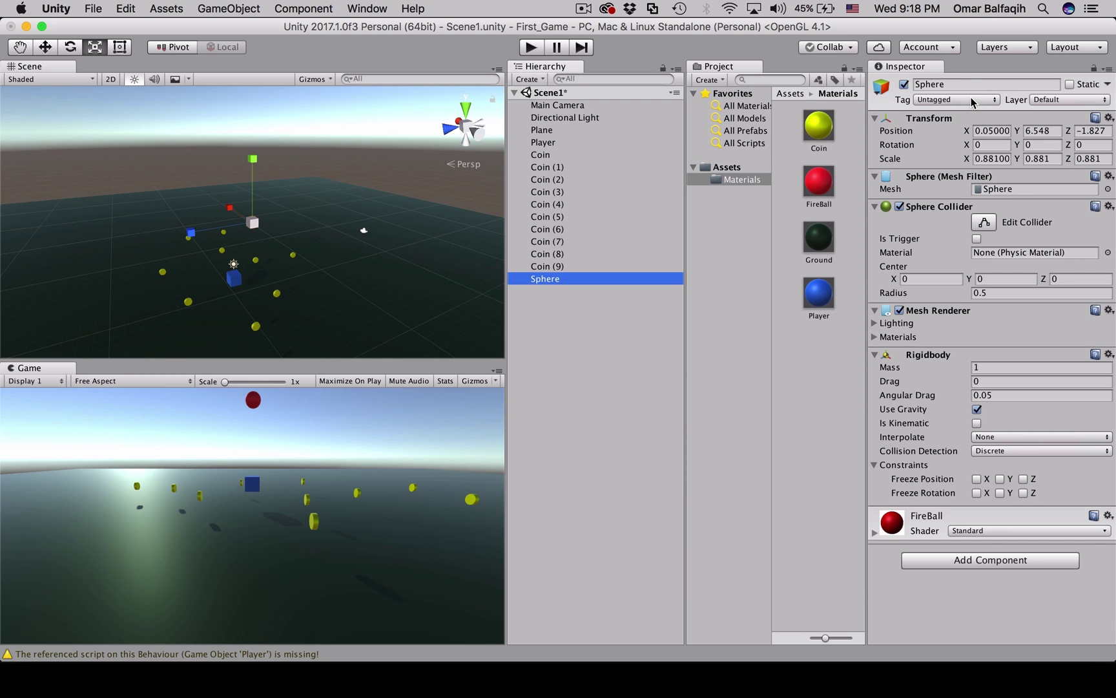
{"action": "left_click", "coordinate": [973, 99]}
{"action": "left_click", "coordinate": [961, 104]}
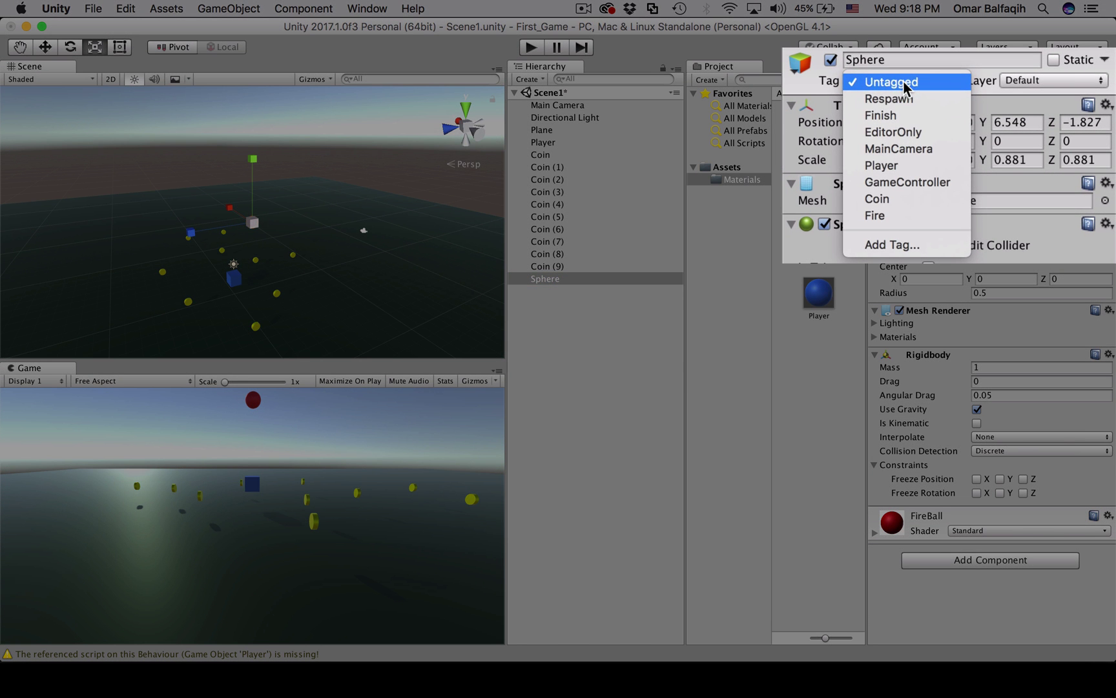
{"action": "left_click", "coordinate": [875, 215]}
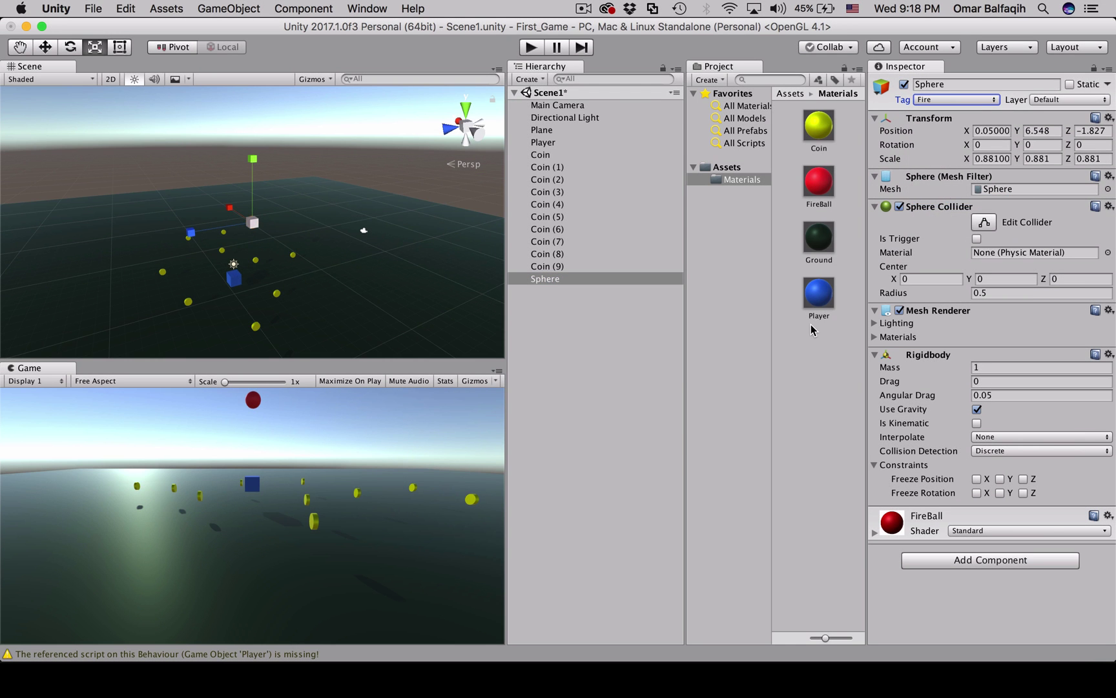
{"action": "left_click", "coordinate": [748, 168]}
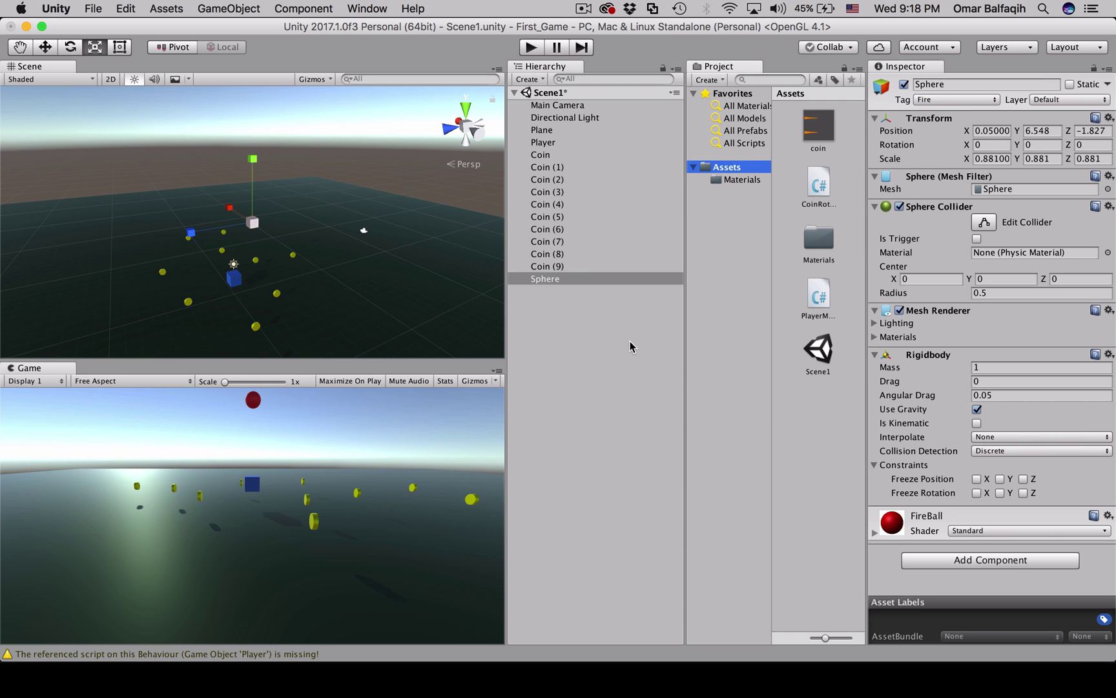
{"action": "left_click", "coordinate": [986, 84]}
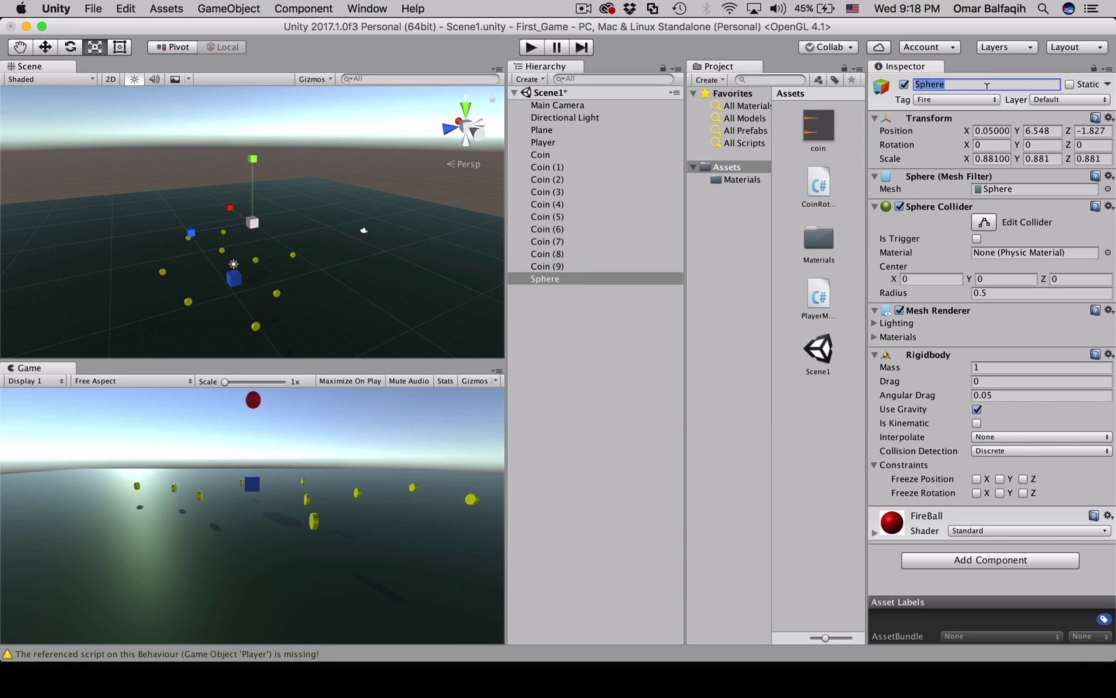
{"action": "type", "text": "F"}
{"action": "type", "text": "ireBall"}
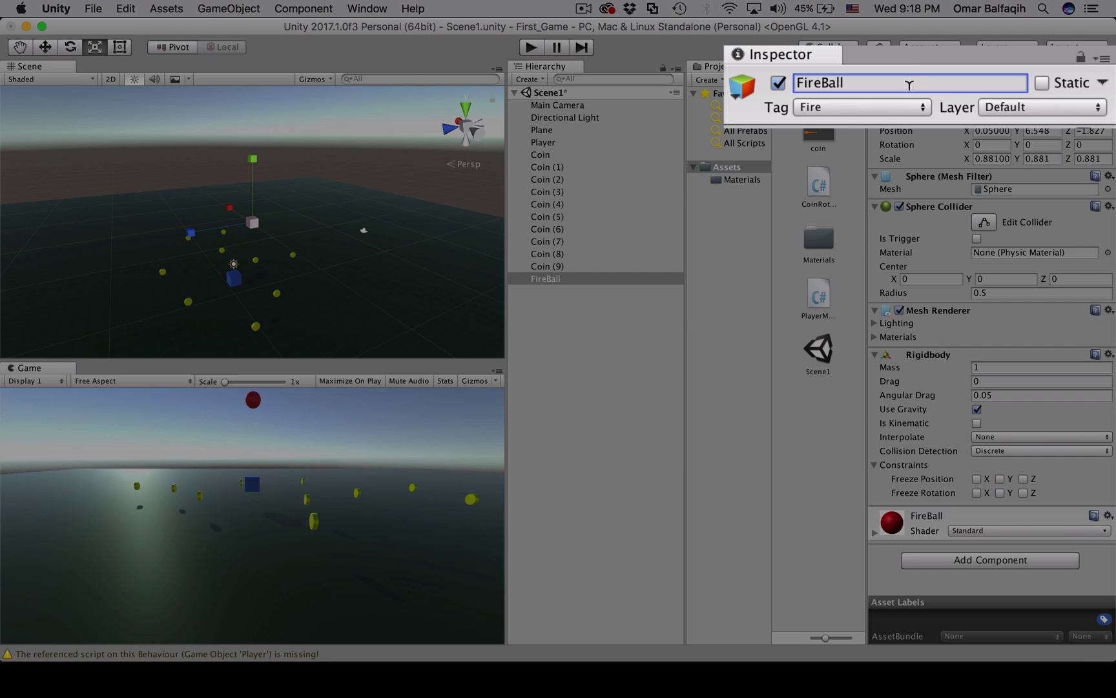
Create a new folder named Prefabs in Assets
{"action": "left_click", "coordinate": [815, 408]}
{"action": "right_click", "coordinate": [812, 412]}
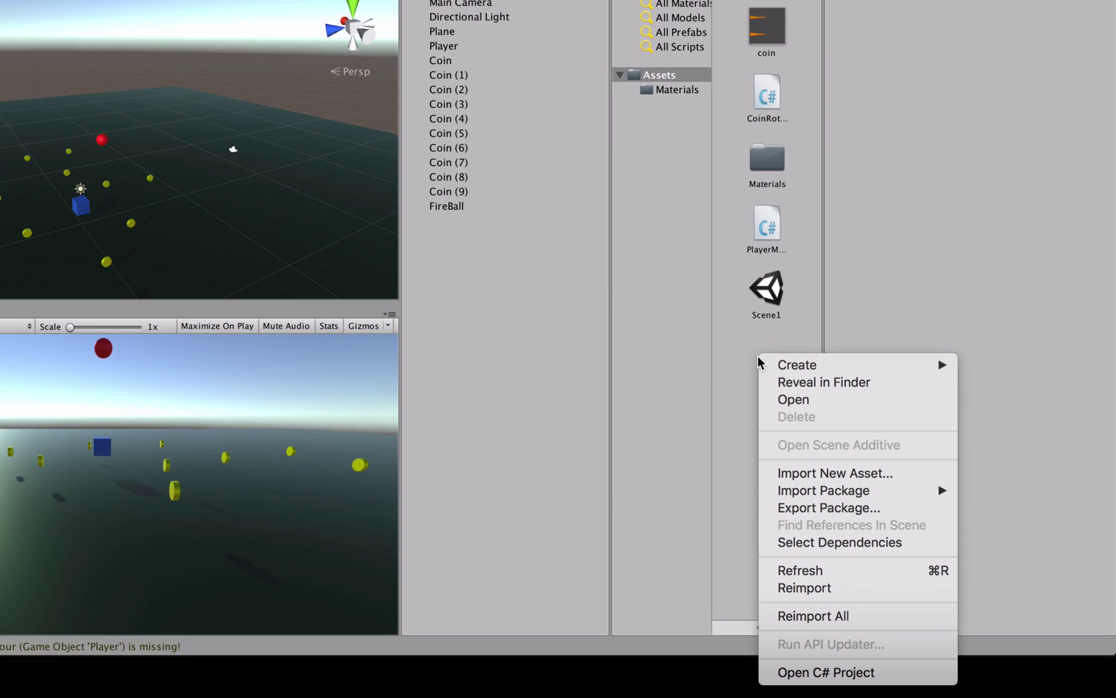
{"action": "mouse_move", "coordinate": [767, 369]}
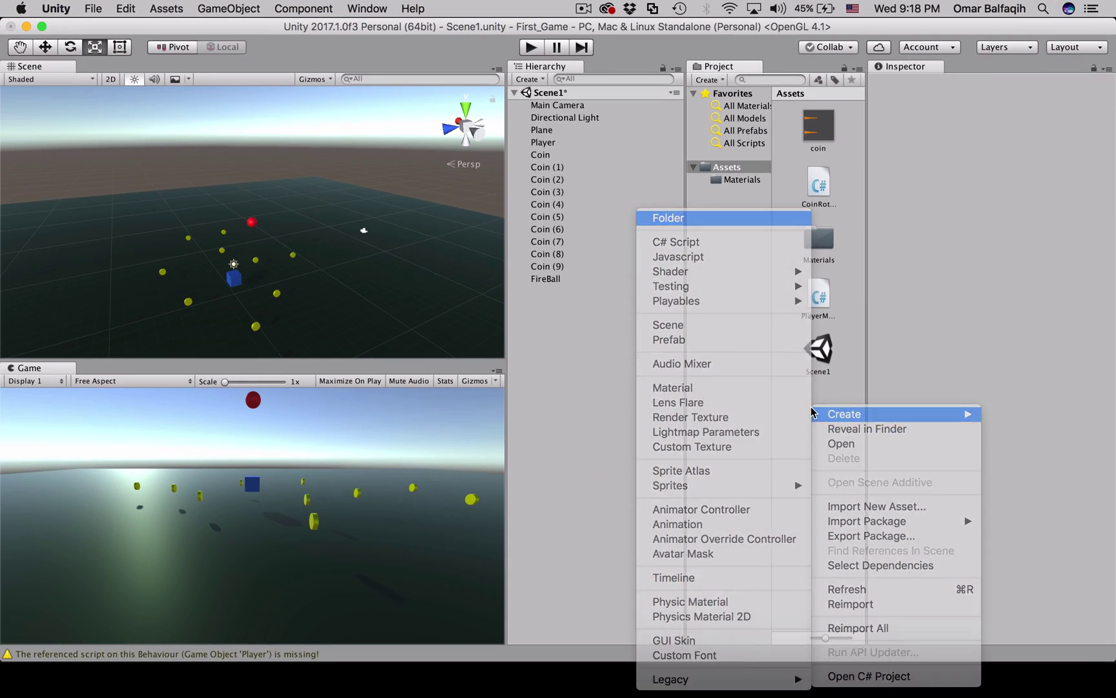
{"action": "key", "text": "Return"}
{"action": "type", "text": "Prefa"}
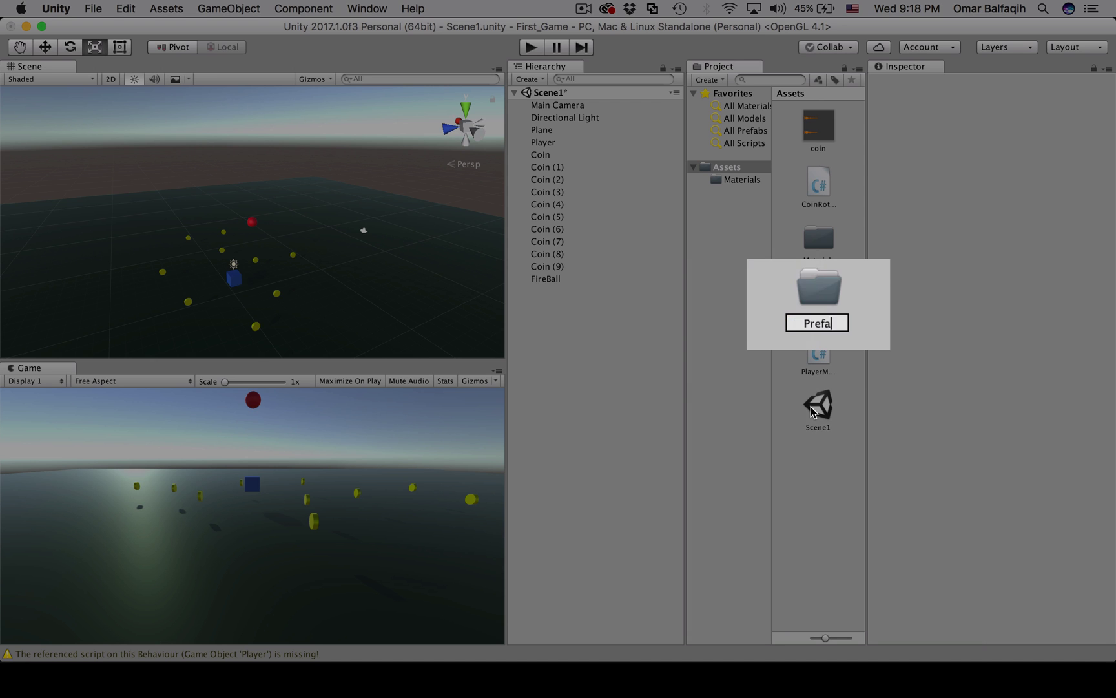
{"action": "type", "text": "bs"}
{"action": "key", "text": "Return"}
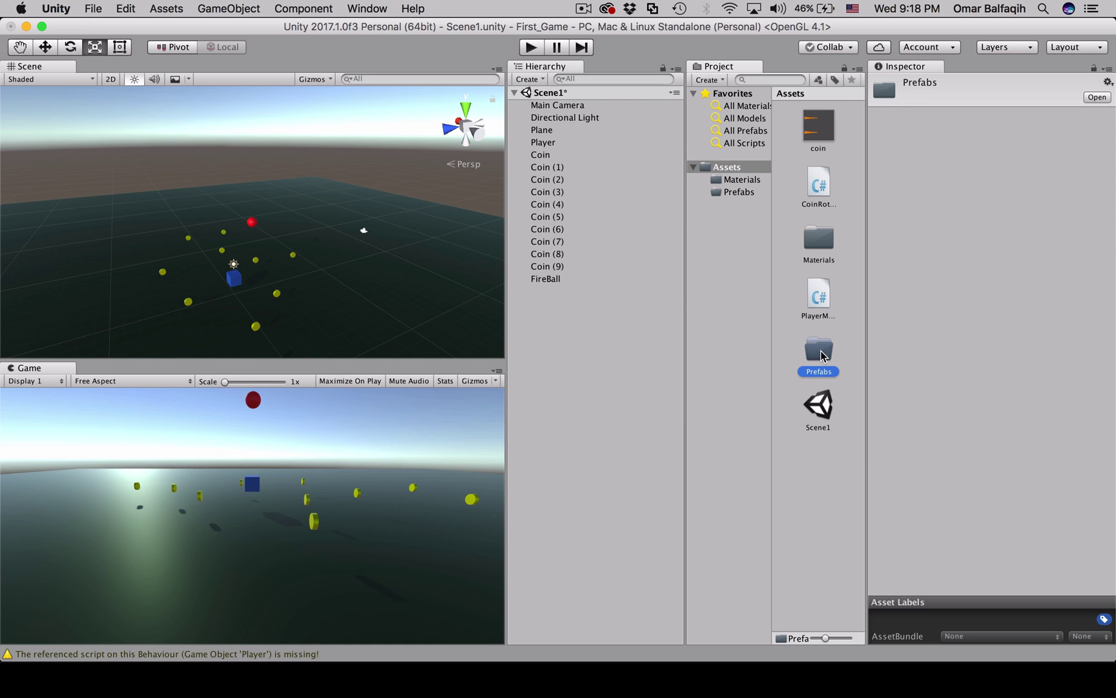
Drag the FireBall into the Prefabs folder to make it a prefab, then frame it in the scene
{"action": "double_click", "coordinate": [822, 355]}
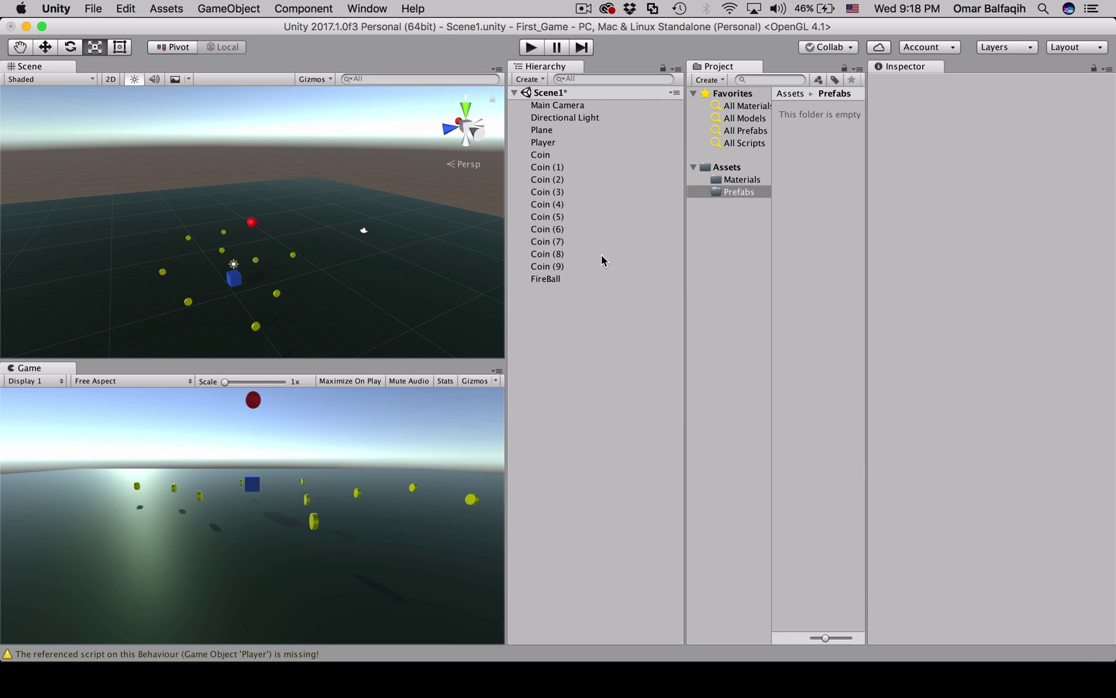
{"action": "left_click_drag", "start_coordinate": [599, 280], "coordinate": [813, 143]}
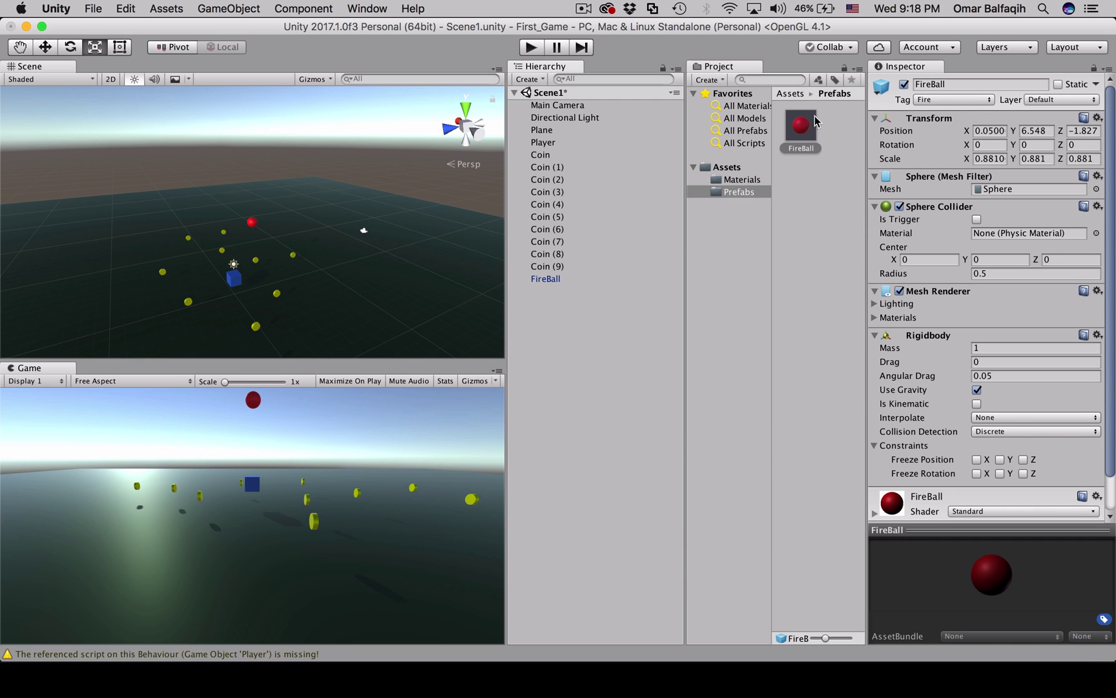
{"action": "left_click", "coordinate": [252, 221]}
{"action": "key", "text": "f"}
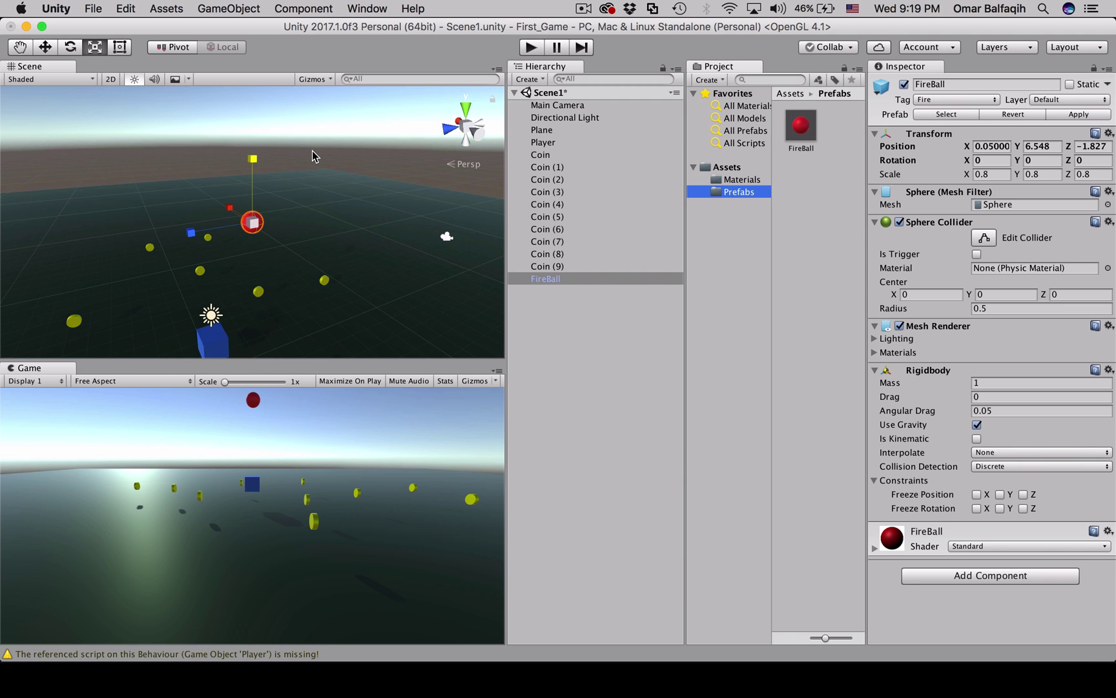
{"action": "scroll", "coordinate": [290, 253], "scroll_direction": "down", "scroll_amount": 2}
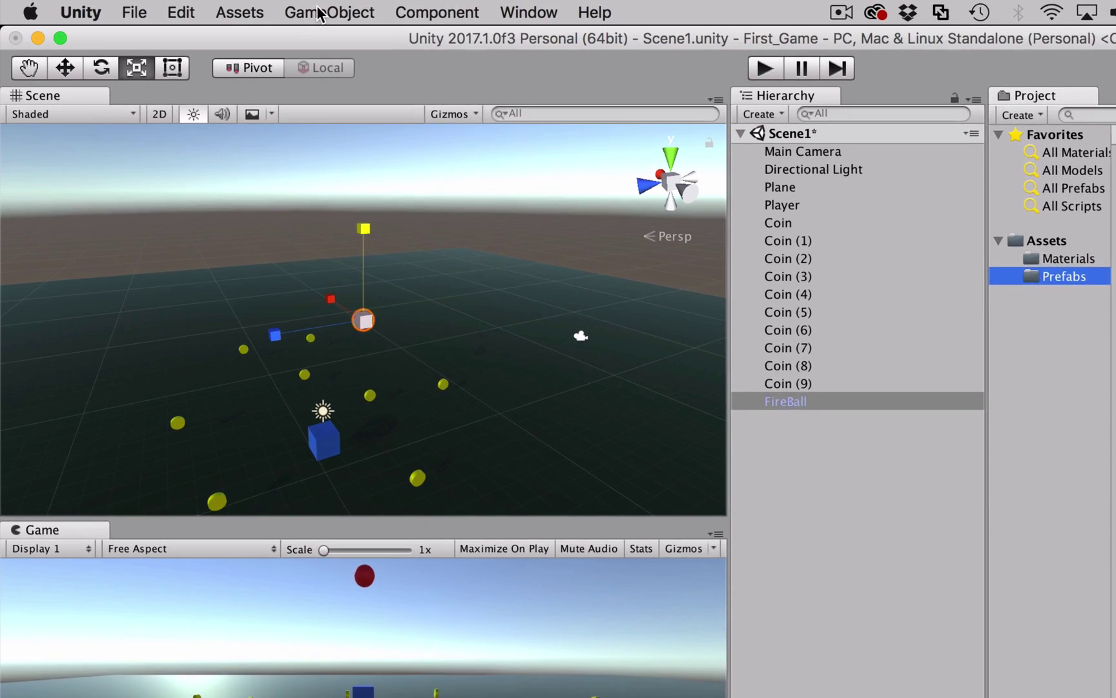
Create a Cube and stretch it along X and Z into a flat box
{"action": "left_click", "coordinate": [235, 8]}
{"action": "mouse_move", "coordinate": [239, 54]}
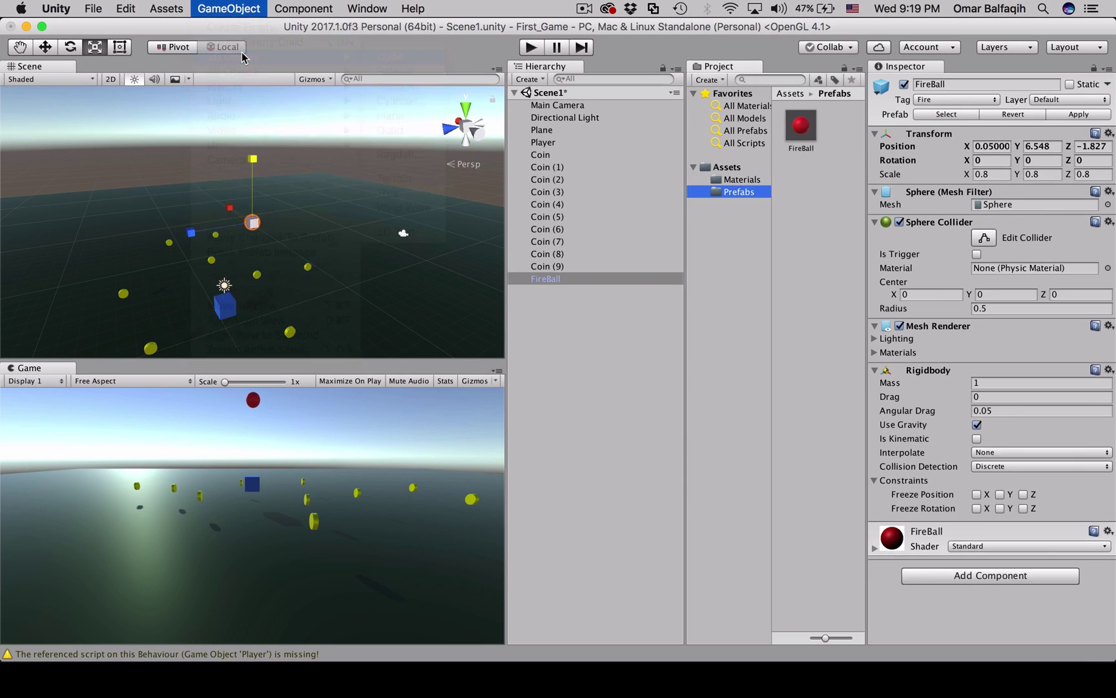
{"action": "left_click", "coordinate": [561, 82]}
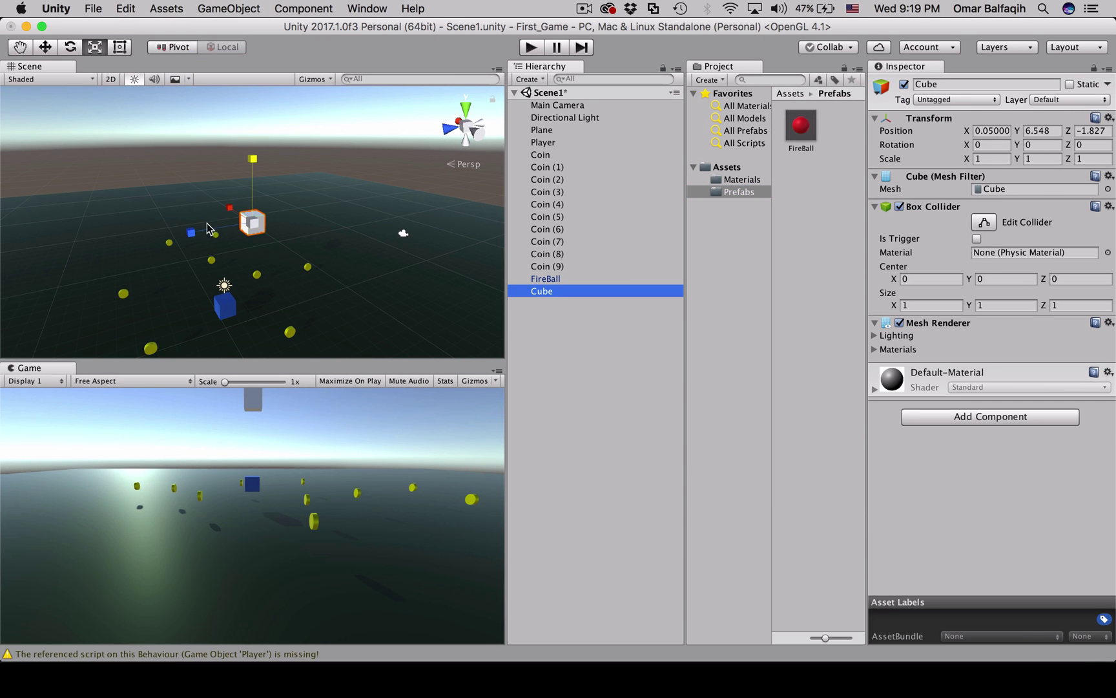
{"action": "left_click_drag", "start_coordinate": [230, 215], "coordinate": [145, 147]}
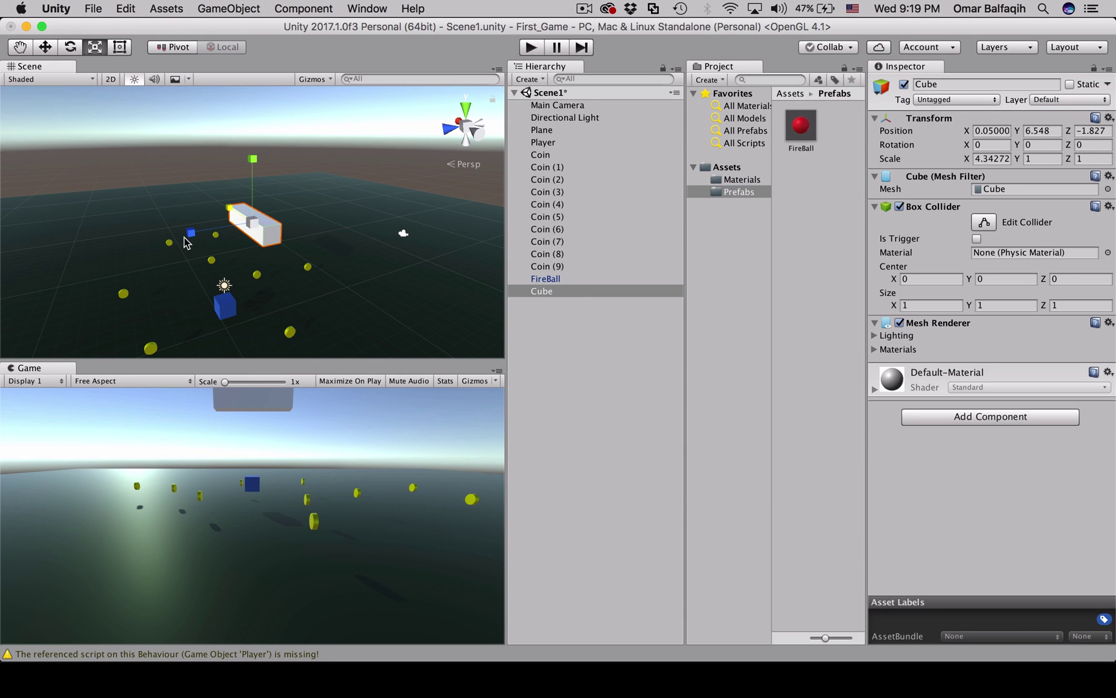
{"action": "left_click_drag", "start_coordinate": [188, 234], "coordinate": [155, 242]}
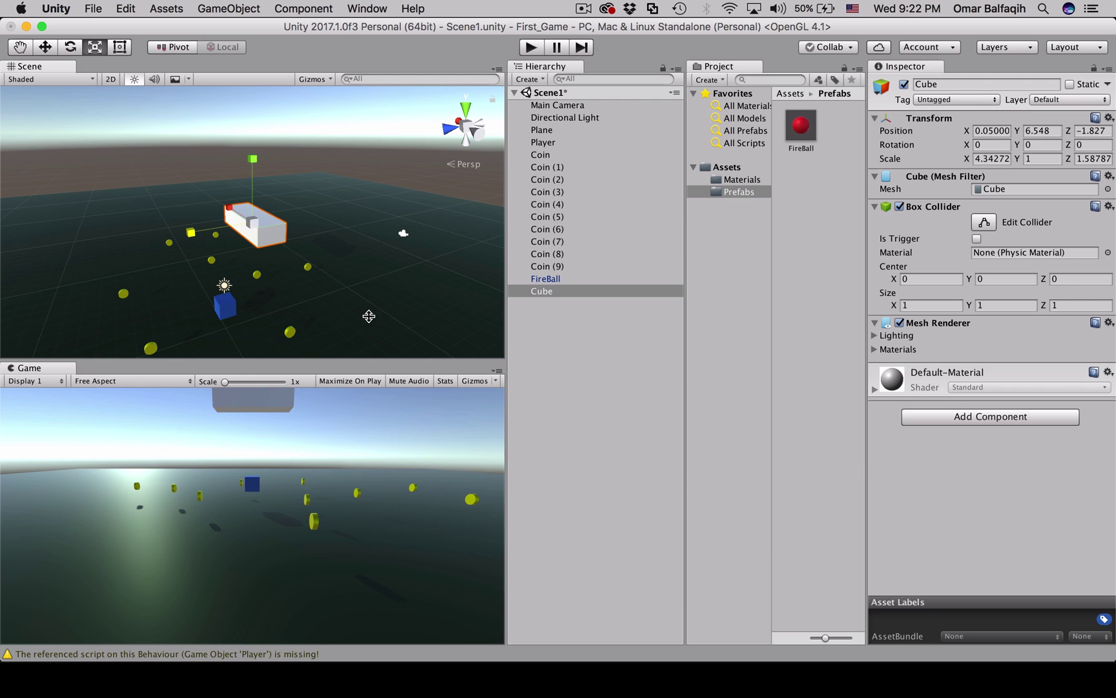
{"action": "left_click_drag", "start_coordinate": [192, 234], "coordinate": [123, 244]}
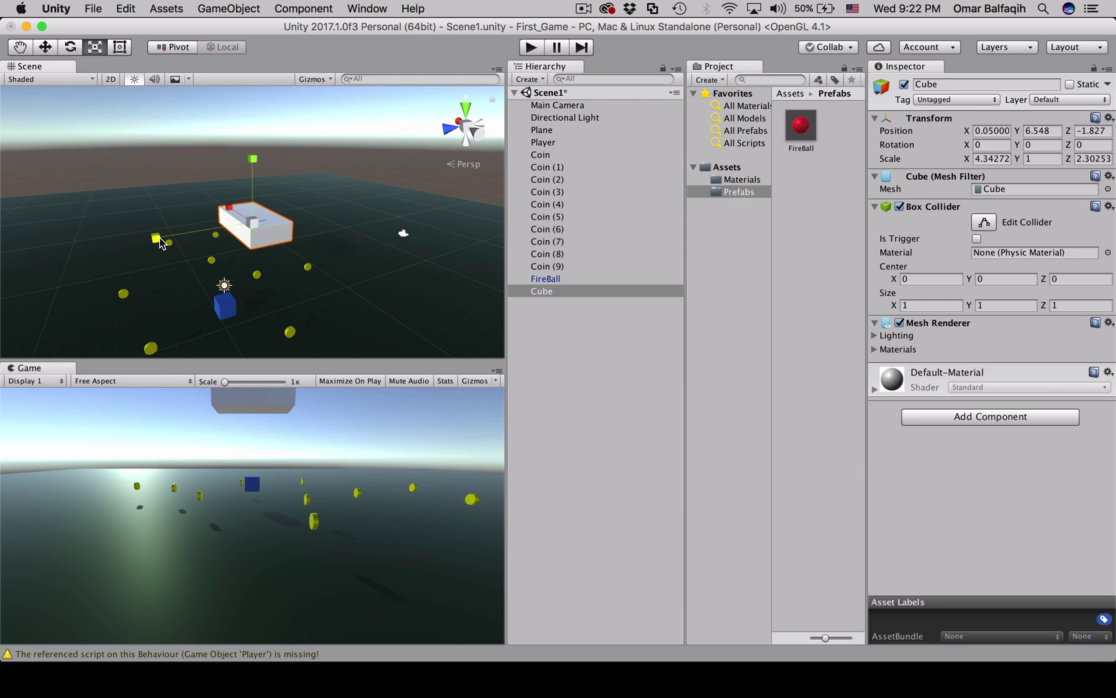
Move the cube back along Z and shrink it slightly
{"action": "key", "text": "w"}
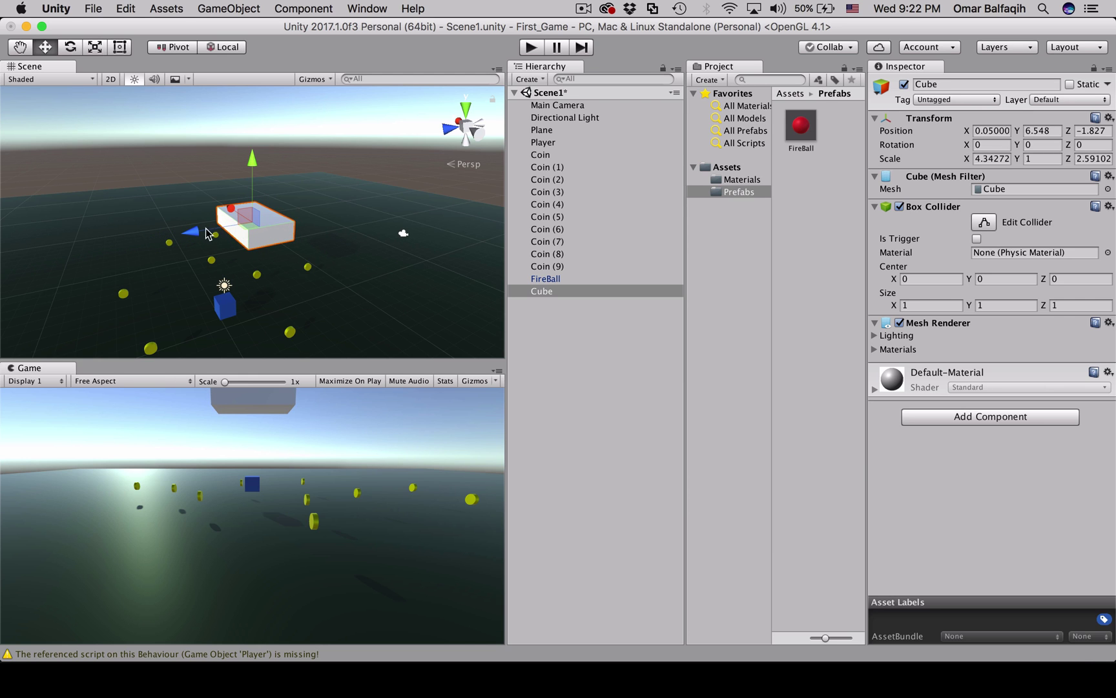
{"action": "mouse_move", "coordinate": [191, 233]}
{"action": "left_mouse_down"}
{"action": "mouse_move", "coordinate": [308, 204]}
{"action": "mouse_move", "coordinate": [357, 226]}
{"action": "mouse_move", "coordinate": [318, 211]}
{"action": "left_mouse_up"}
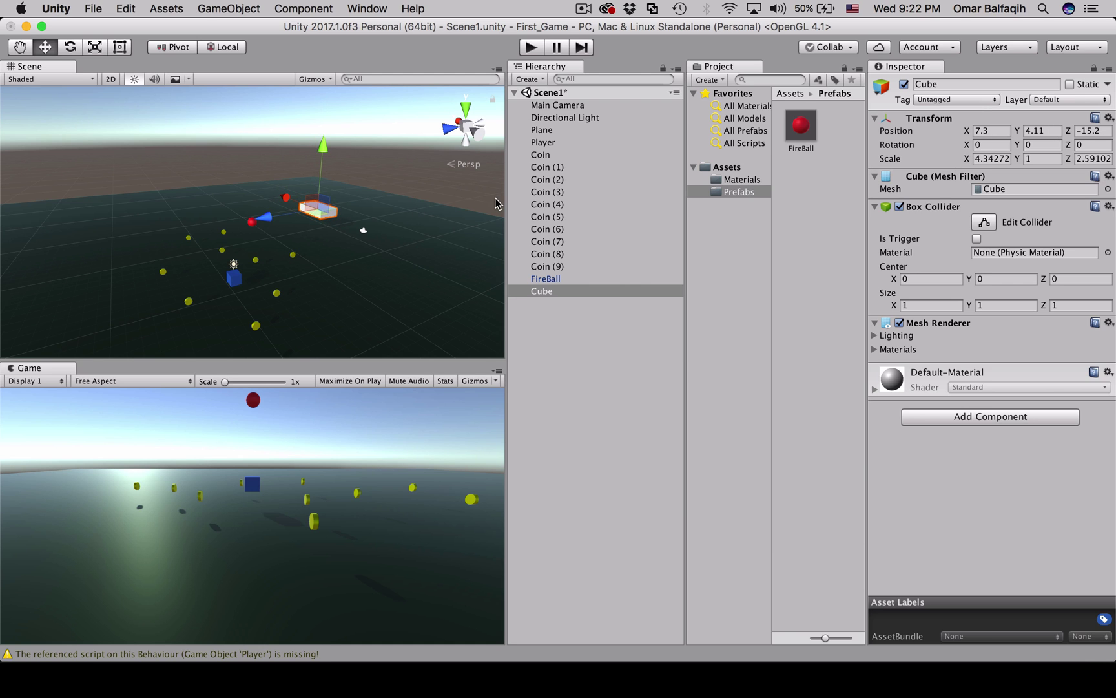
{"action": "key", "text": "r"}
{"action": "left_click_drag", "start_coordinate": [321, 211], "coordinate": [295, 216]}
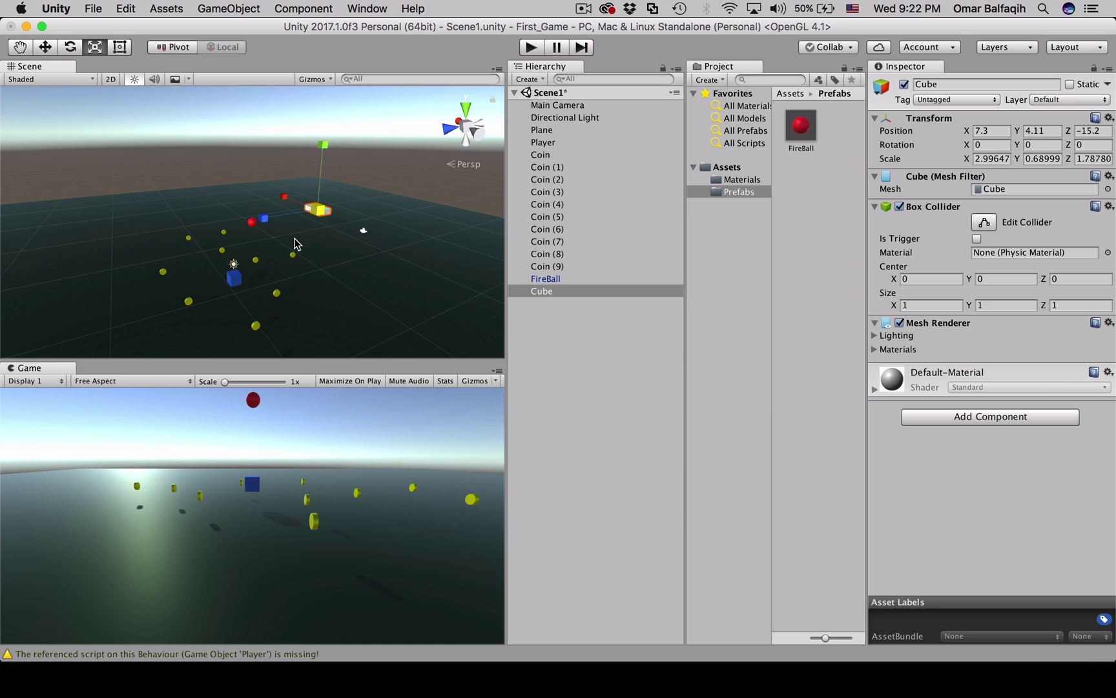
{"action": "scroll", "coordinate": [294, 244], "scroll_direction": "up", "scroll_amount": 2}
{"action": "scroll", "coordinate": [294, 244], "scroll_direction": "up", "scroll_amount": 2}
{"action": "scroll", "coordinate": [295, 243], "scroll_direction": "up", "scroll_amount": 2}
{"action": "scroll", "coordinate": [295, 244], "scroll_direction": "up", "scroll_amount": 1}
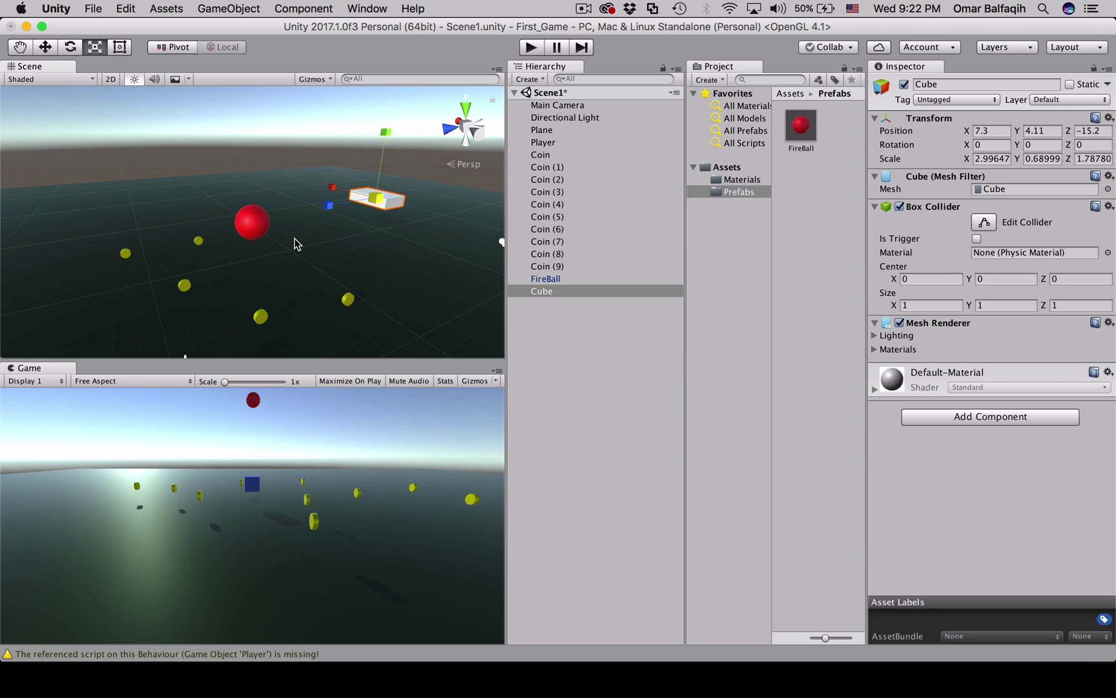
{"action": "scroll", "coordinate": [295, 244], "scroll_direction": "up", "scroll_amount": 1}
From a side view, raise the cube above the ground to about Y 9.19
{"action": "left_click", "coordinate": [482, 130]}
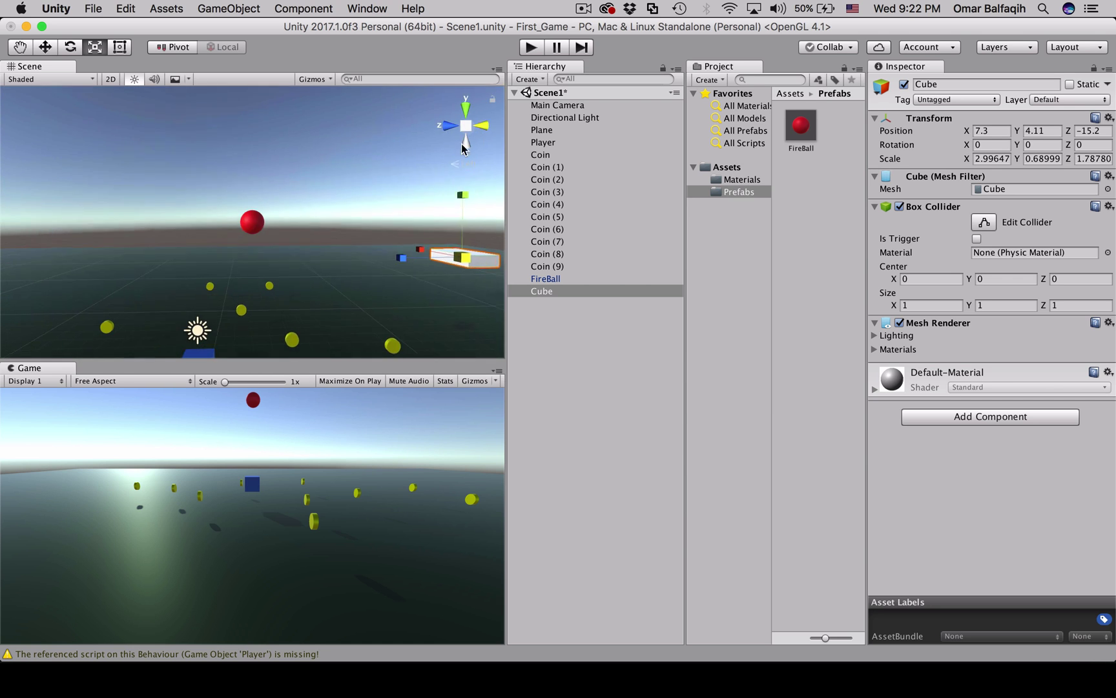
{"action": "key", "text": "w"}
{"action": "mouse_move", "coordinate": [478, 234]}
{"action": "left_mouse_down"}
{"action": "mouse_move", "coordinate": [473, 151]}
{"action": "mouse_move", "coordinate": [447, 175]}
{"action": "mouse_move", "coordinate": [290, 184]}
{"action": "left_mouse_up"}
{"action": "left_click", "coordinate": [427, 177]}
Delete the FireBall instance from the scene and frame the cube
{"action": "left_click", "coordinate": [259, 223]}
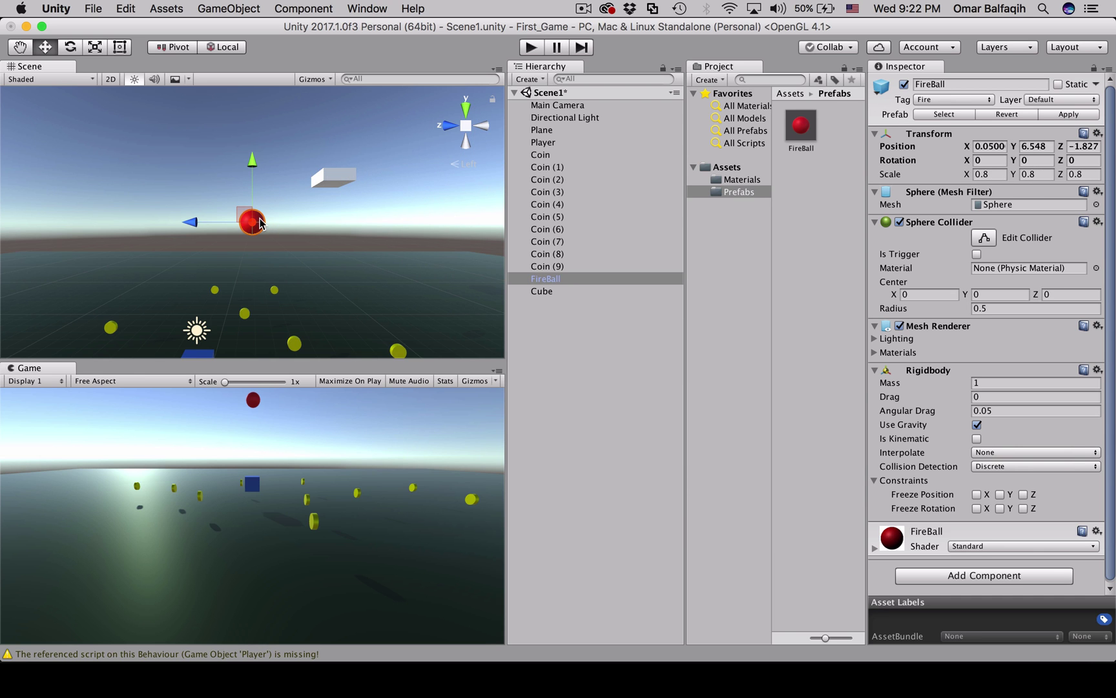
{"action": "key", "text": "super+BackSpace"}
{"action": "left_click_drag", "start_coordinate": [259, 224], "coordinate": [218, 266], "text": "alt"}
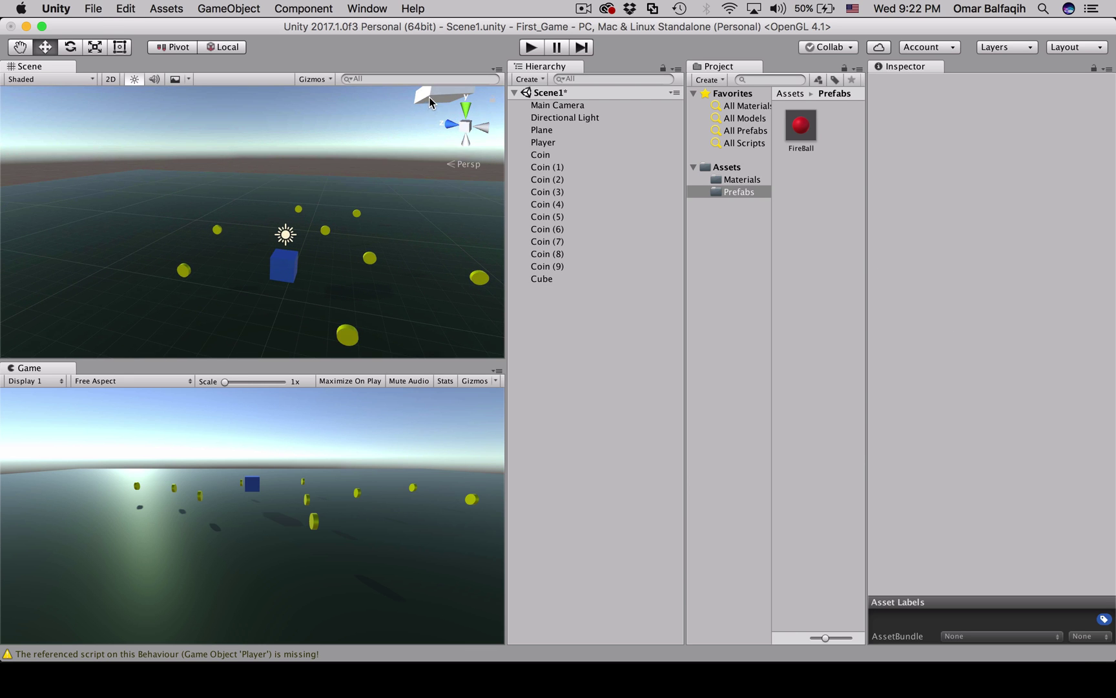
{"action": "left_click", "coordinate": [285, 264]}
{"action": "key", "text": "f"}
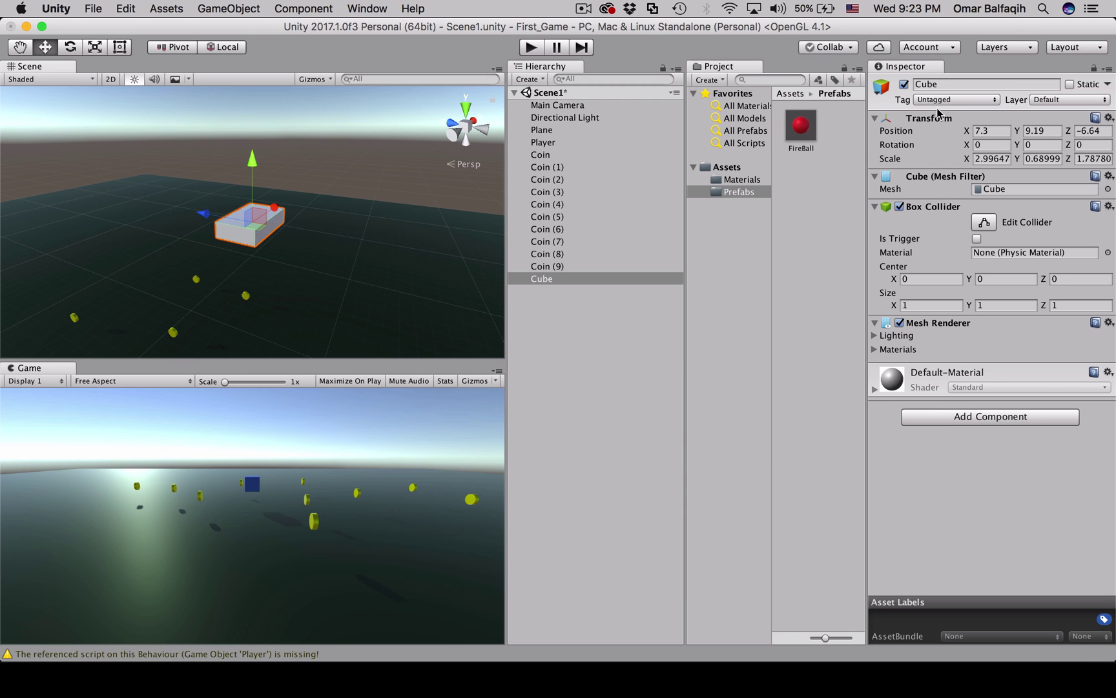
Rename the Cube to Spawner
{"action": "left_click", "coordinate": [942, 84]}
{"action": "type", "text": "Spawner"}
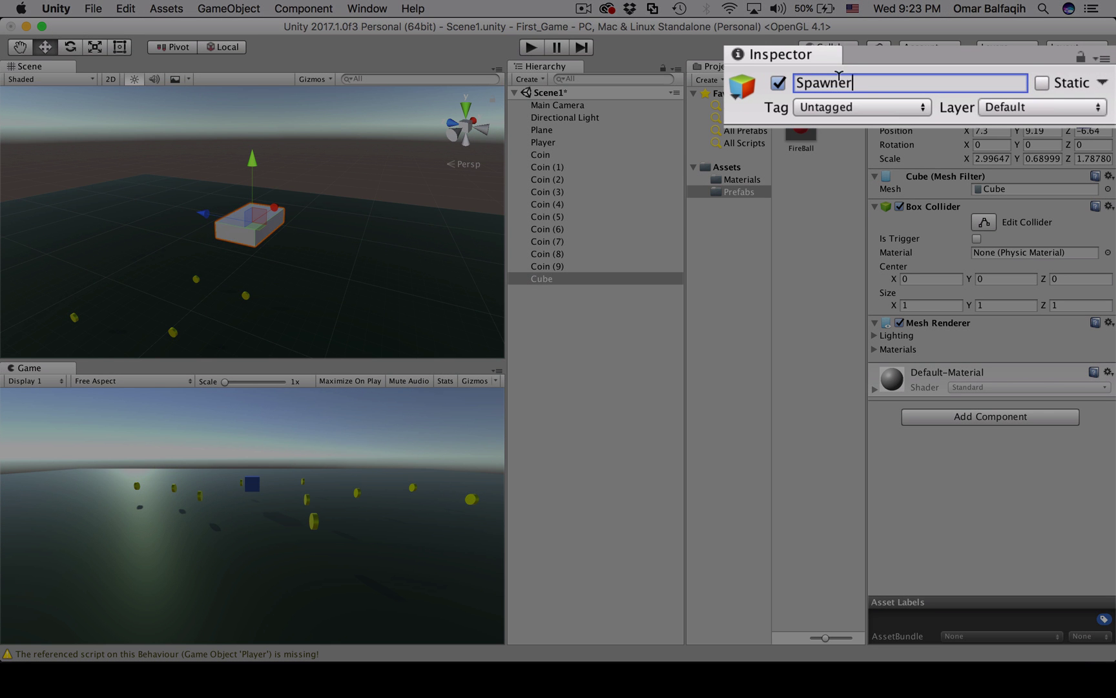
{"action": "key", "text": "Return"}
Create and attach a new script named Spawner through Add Component
{"action": "left_click", "coordinate": [999, 422]}
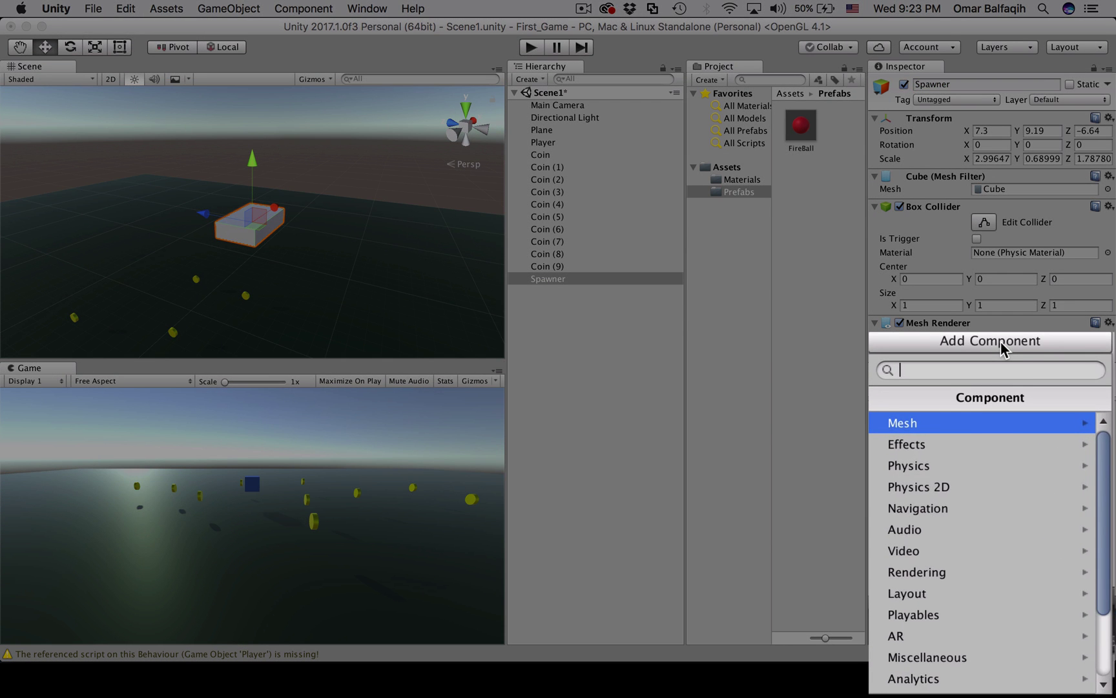
{"action": "type", "text": "Spawn"}
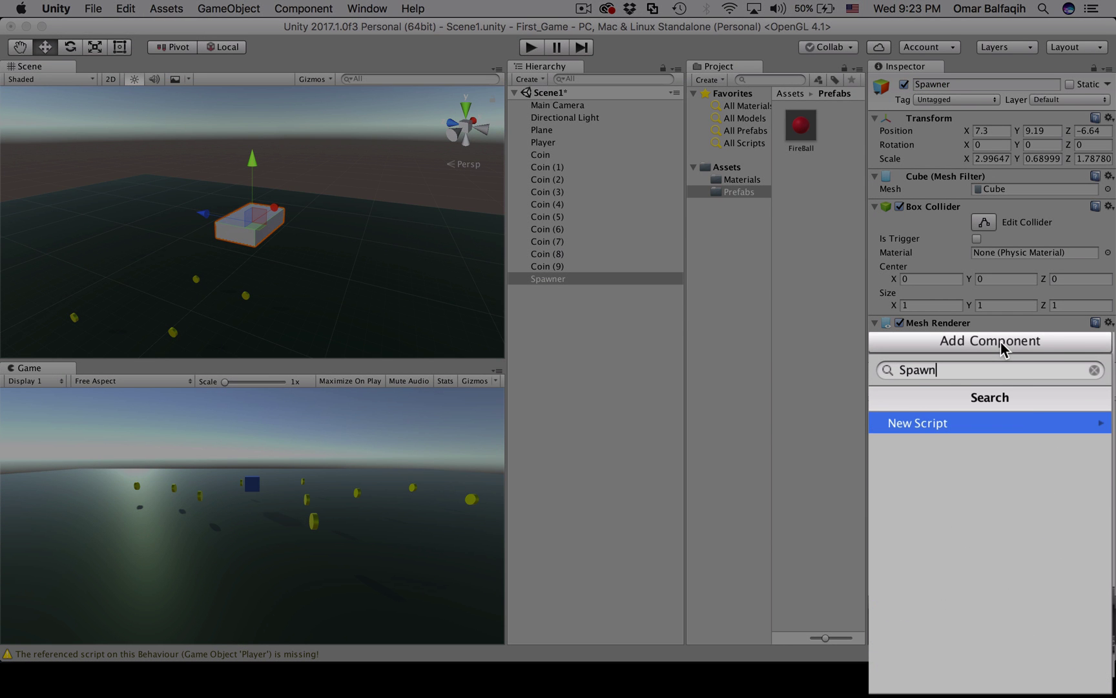
{"action": "type", "text": "er"}
{"action": "key", "text": "Return"}
{"action": "key", "text": "Return"}
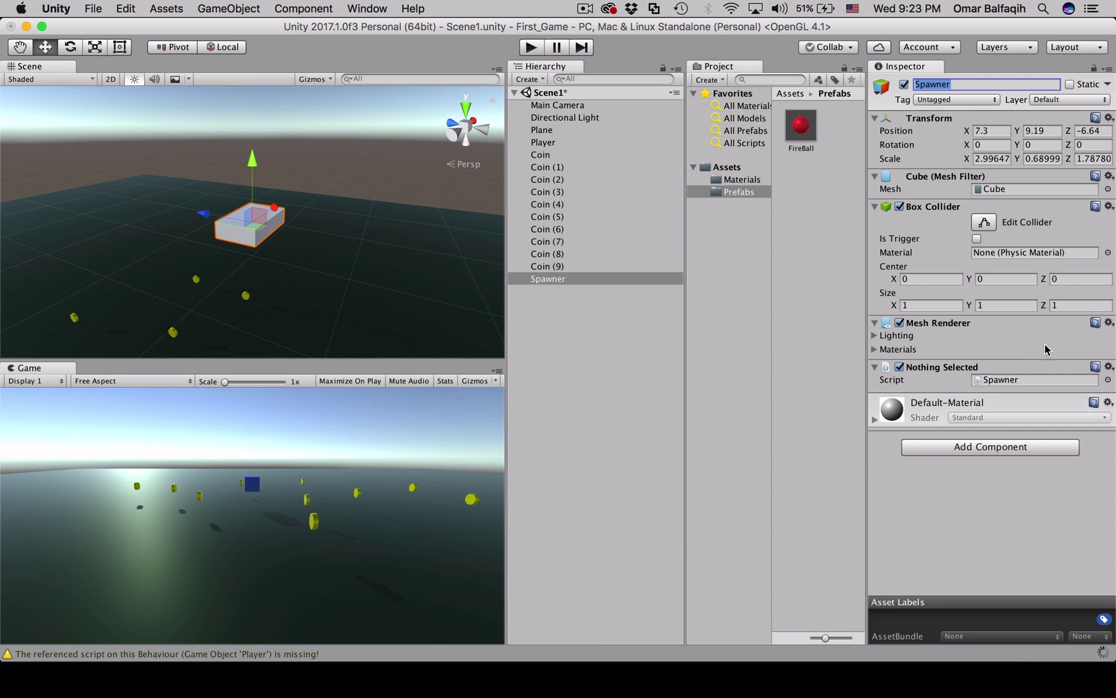
Open Spawner.cs, delete the default Start and Update methods, and declare public Rigidbody fireBall
{"action": "double_click", "coordinate": [1015, 377]}
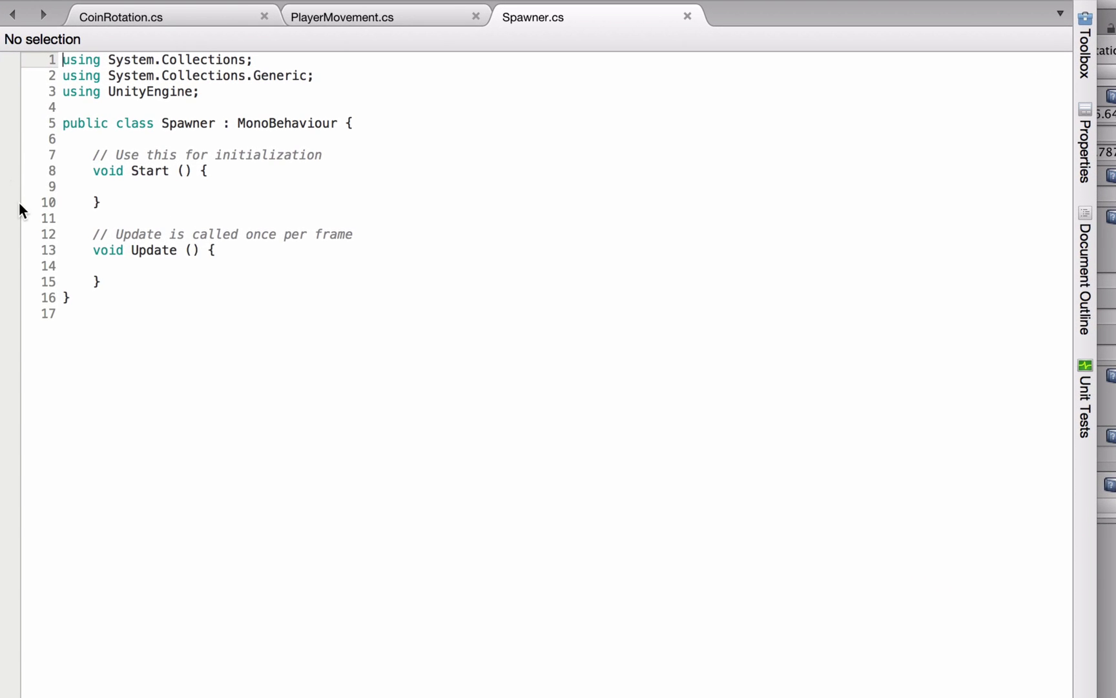
{"action": "left_click_drag", "start_coordinate": [101, 281], "coordinate": [86, 133]}
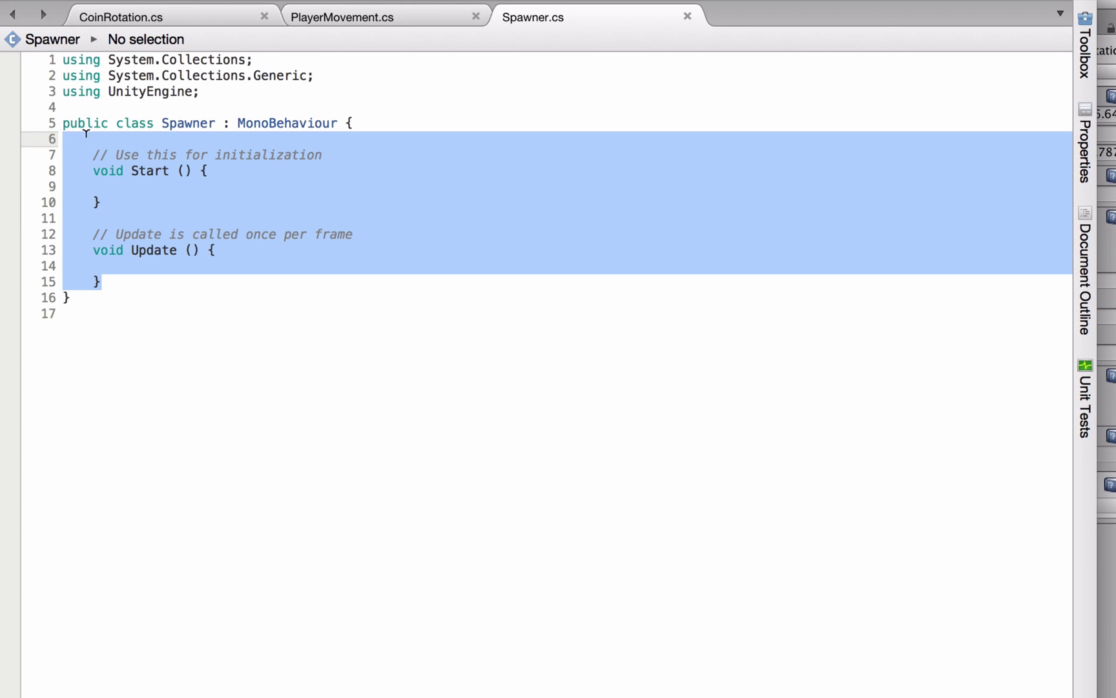
{"action": "key", "text": "BackSpace"}
{"action": "key", "text": "BackSpace"}
{"action": "key", "text": "Return"}
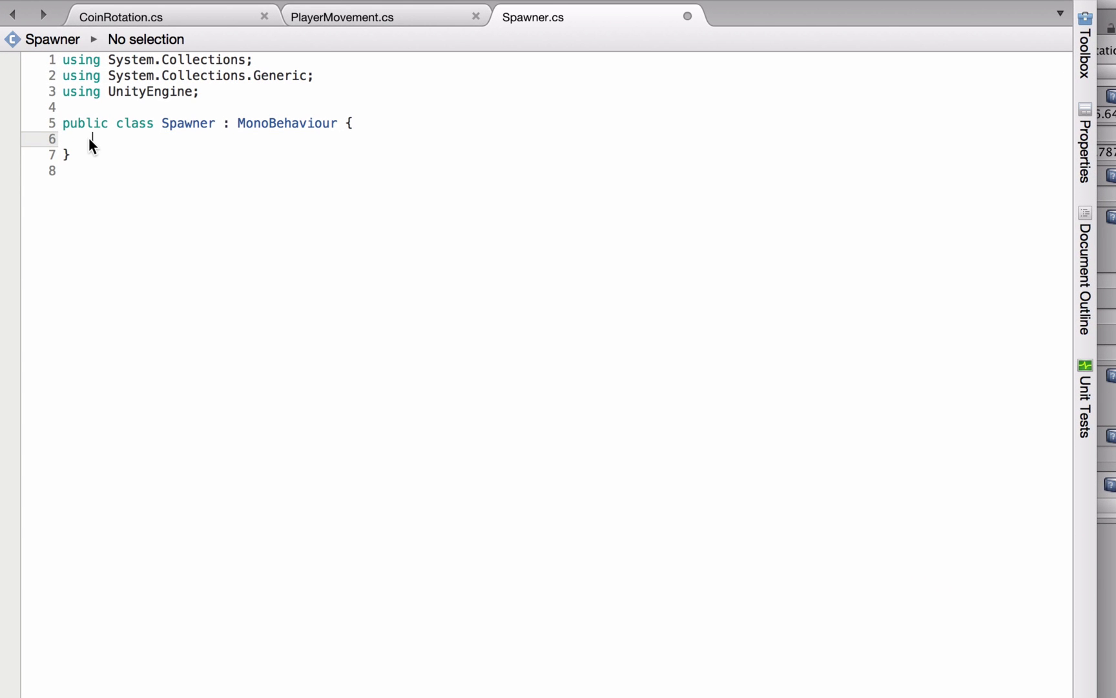
{"action": "type", "text": "public "}
{"action": "type", "text": "Rigidbody"}
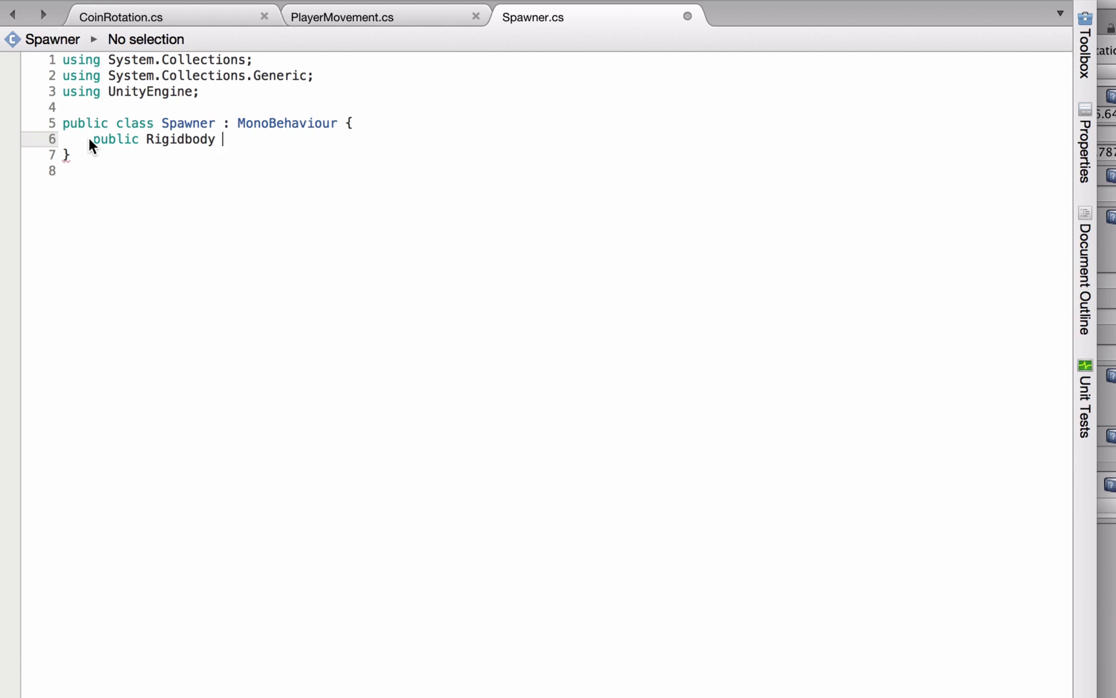
{"action": "type", "text": "fireBall;"}
{"action": "key", "text": "Return"}
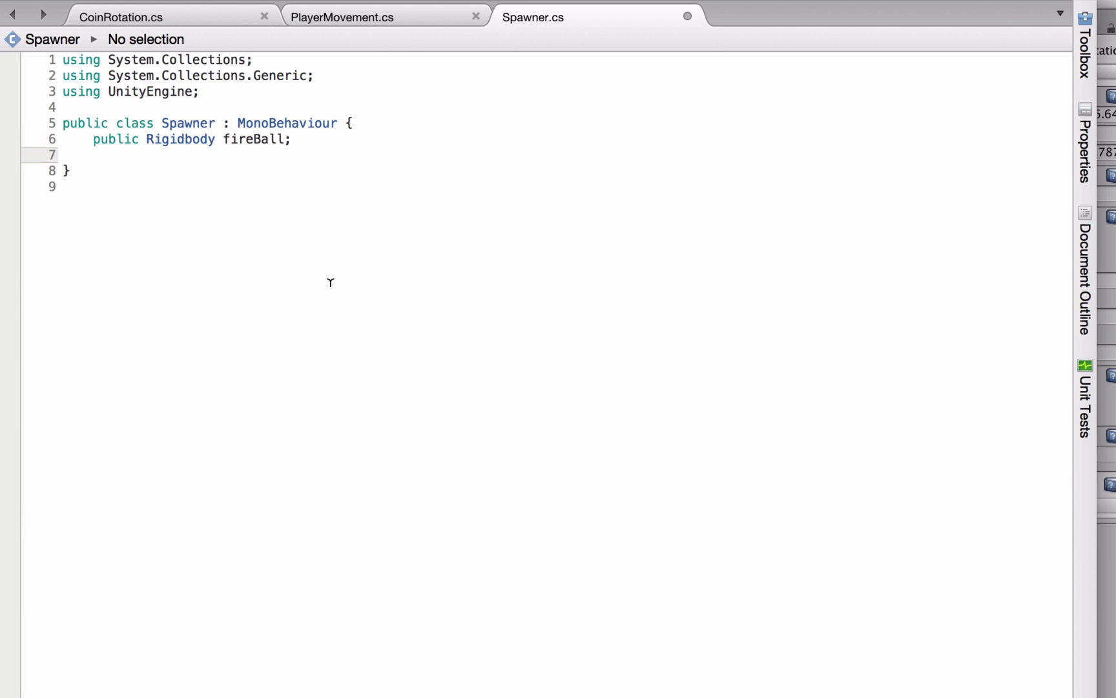
Declare public float waitTime and private float timer fields below fireBall
{"action": "type", "text": "public "}
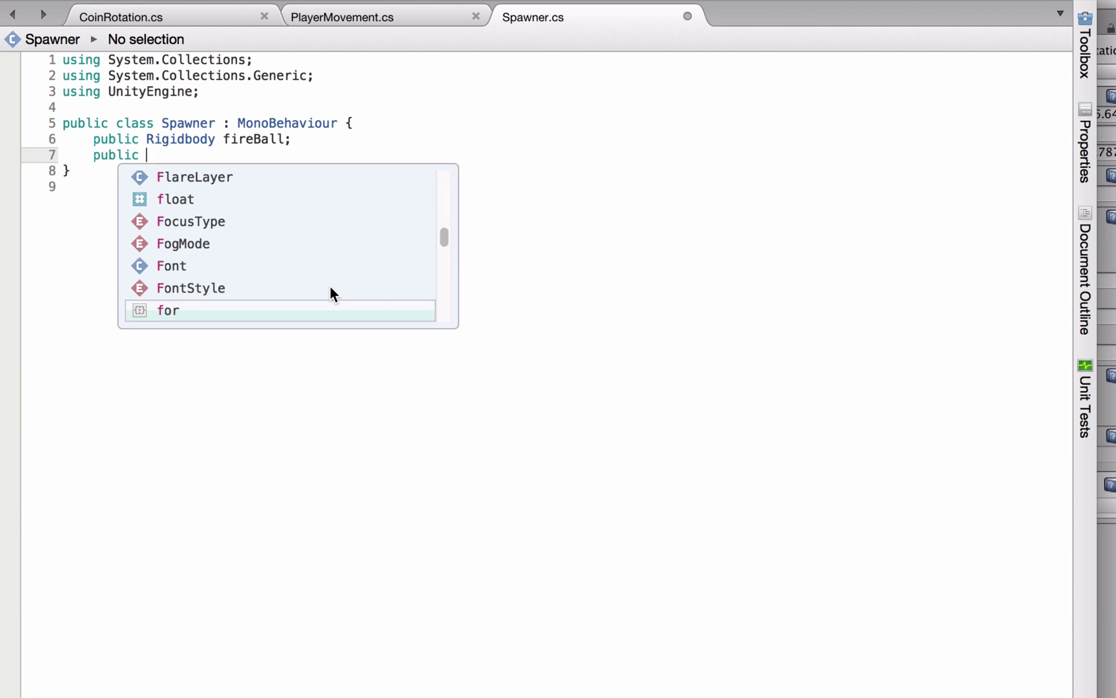
{"action": "type", "text": "float W"}
{"action": "key", "text": "BackSpace"}
{"action": "type", "text": "w"}
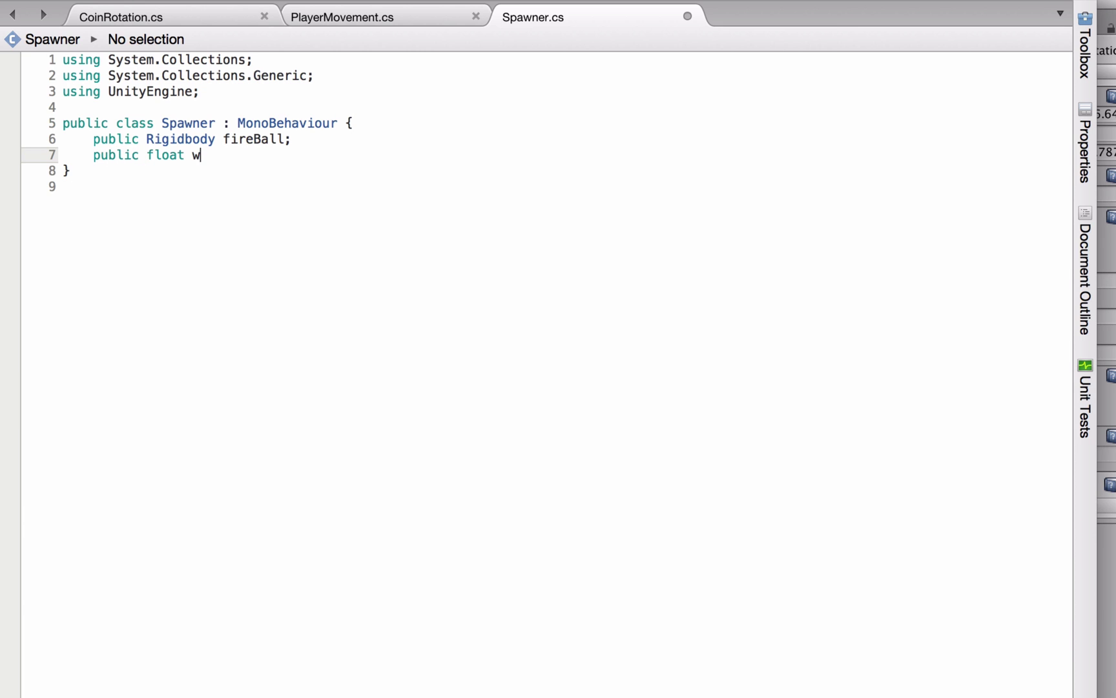
{"action": "type", "text": "aitTime;"}
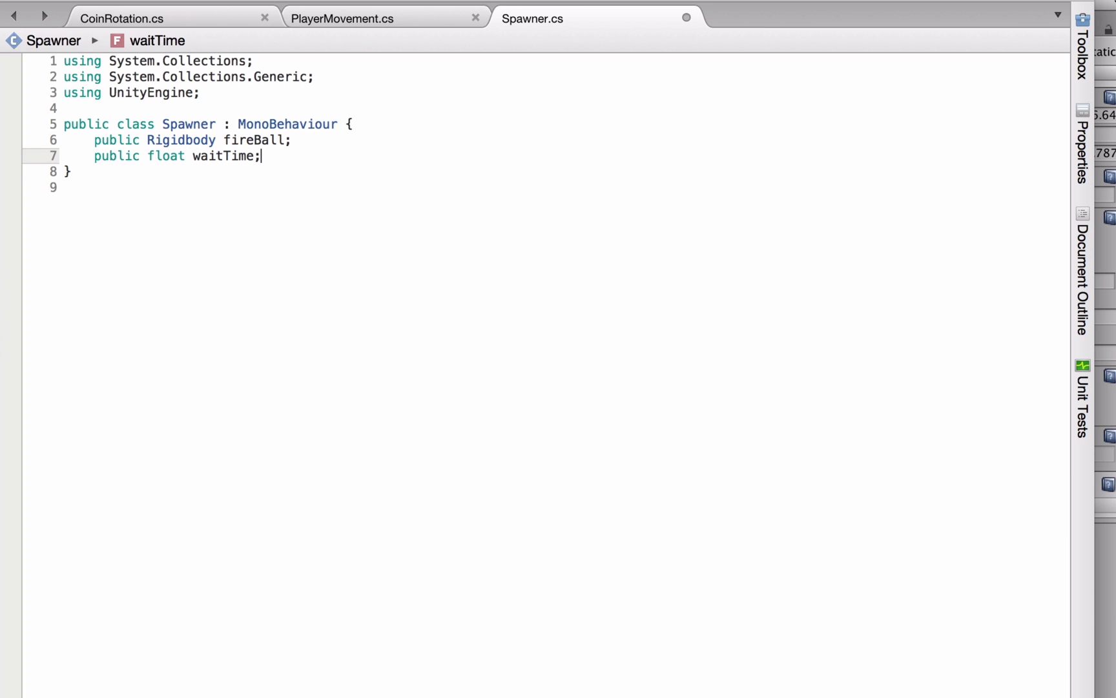
{"action": "key", "text": "Return"}
{"action": "type", "text": "publ"}
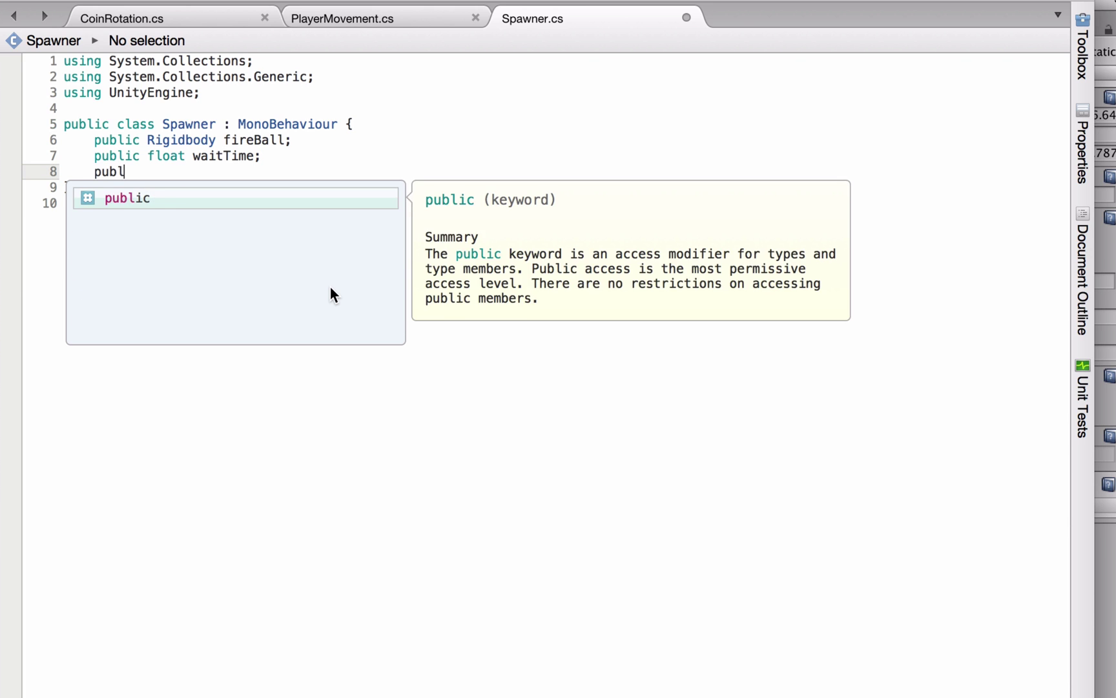
{"action": "key", "text": "BackSpace"}
{"action": "key", "text": "BackSpace"}
{"action": "key", "text": "BackSpace"}
{"action": "key", "text": "BackSpace"}
{"action": "type", "text": "pr"}
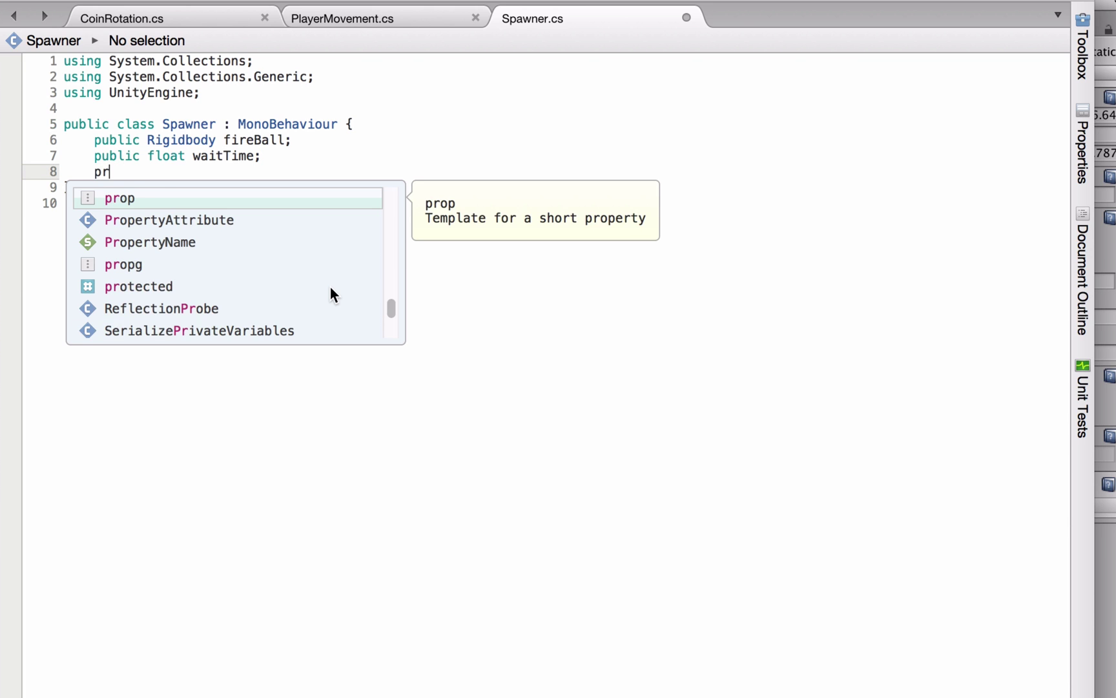
{"action": "type", "text": "iavte"}
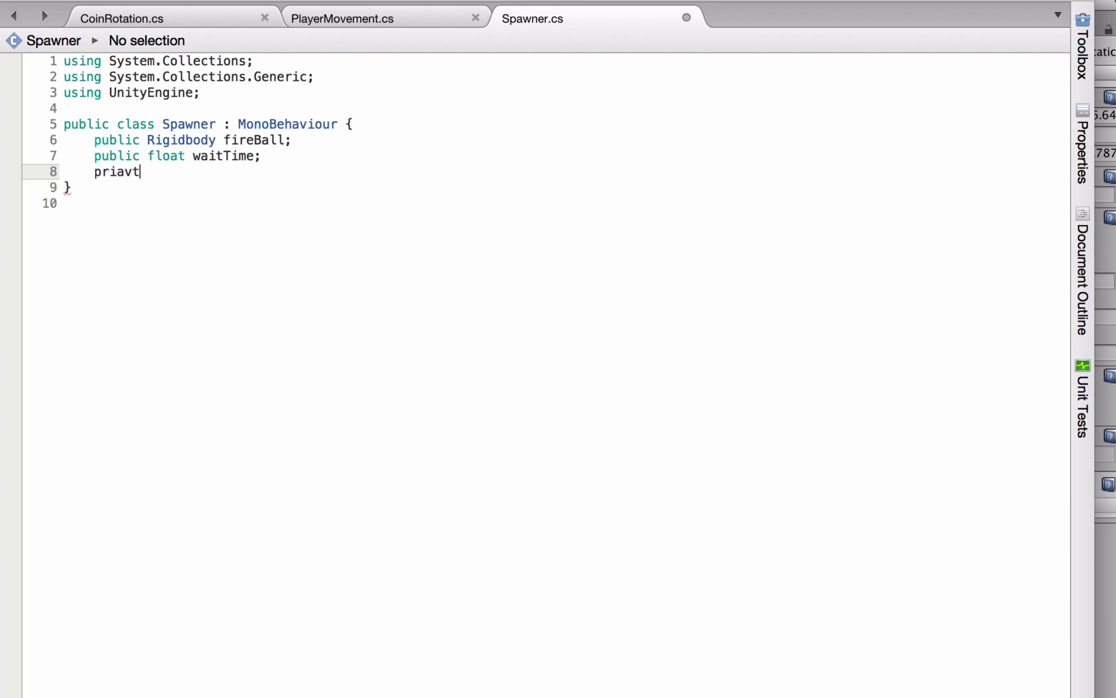
{"action": "key", "text": "BackSpace"}
{"action": "key", "text": "BackSpace"}
{"action": "key", "text": "BackSpace"}
{"action": "type", "text": "ri"}
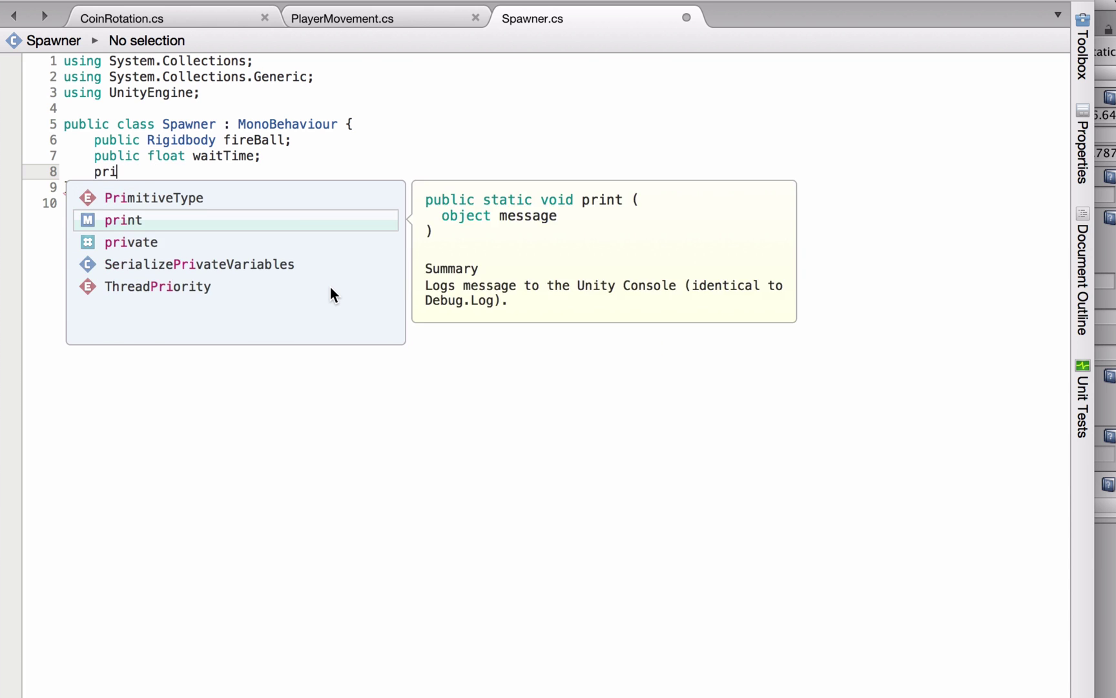
{"action": "type", "text": "vate fl"}
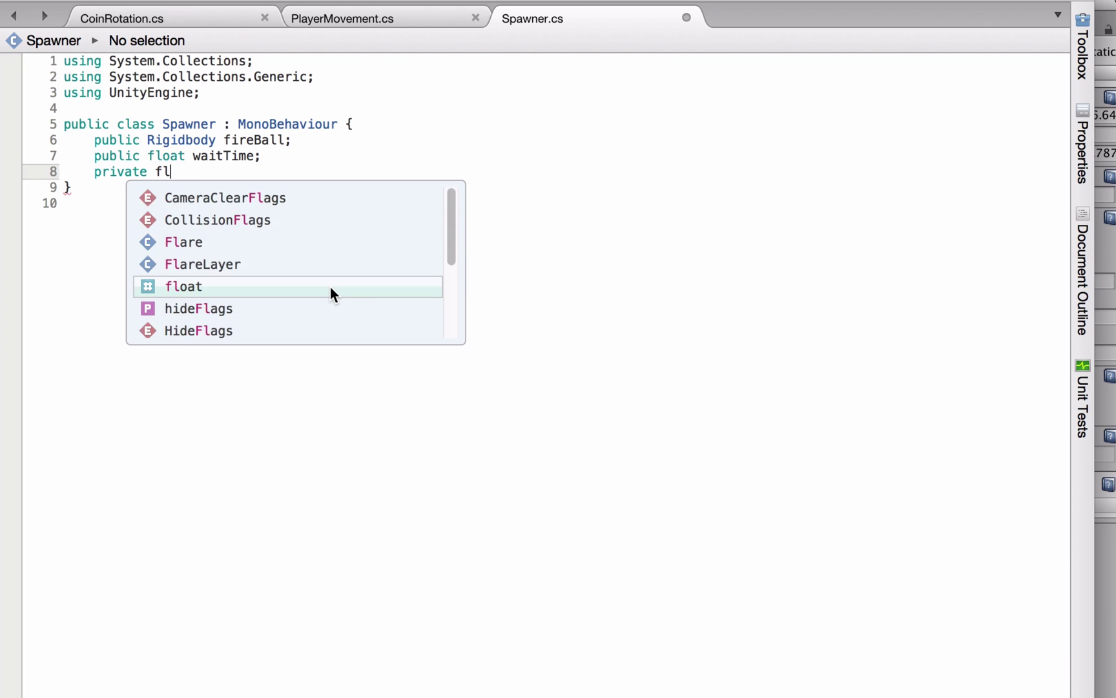
{"action": "type", "text": "oat timer;"}
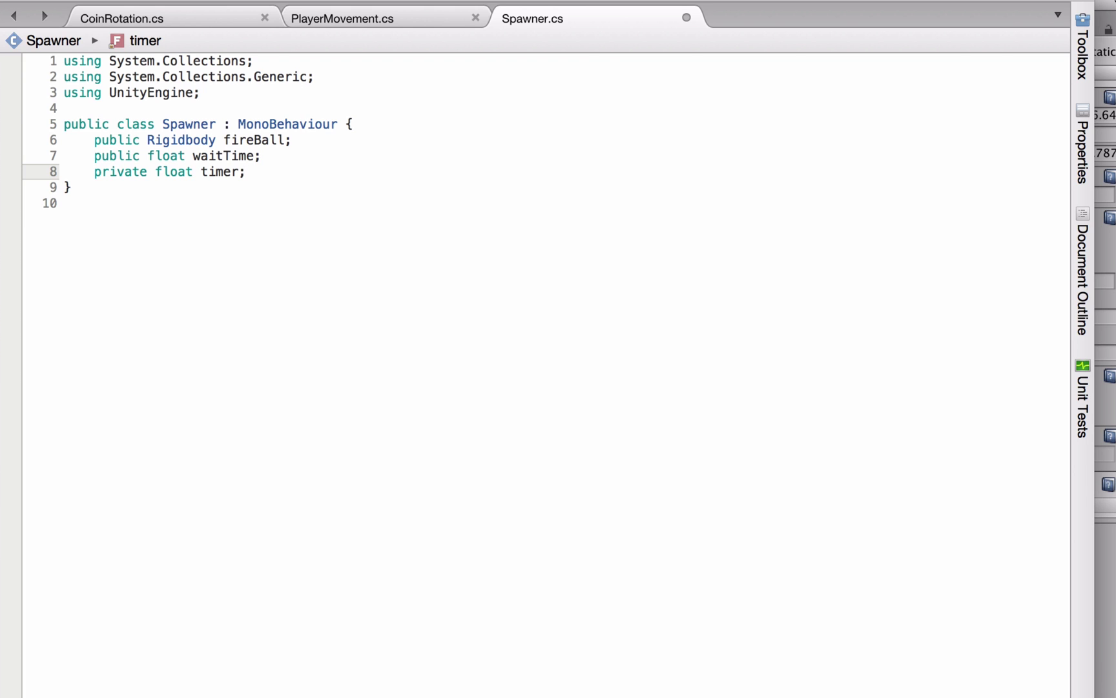
{"action": "key", "text": "Return"}
{"action": "key", "text": "Return"}
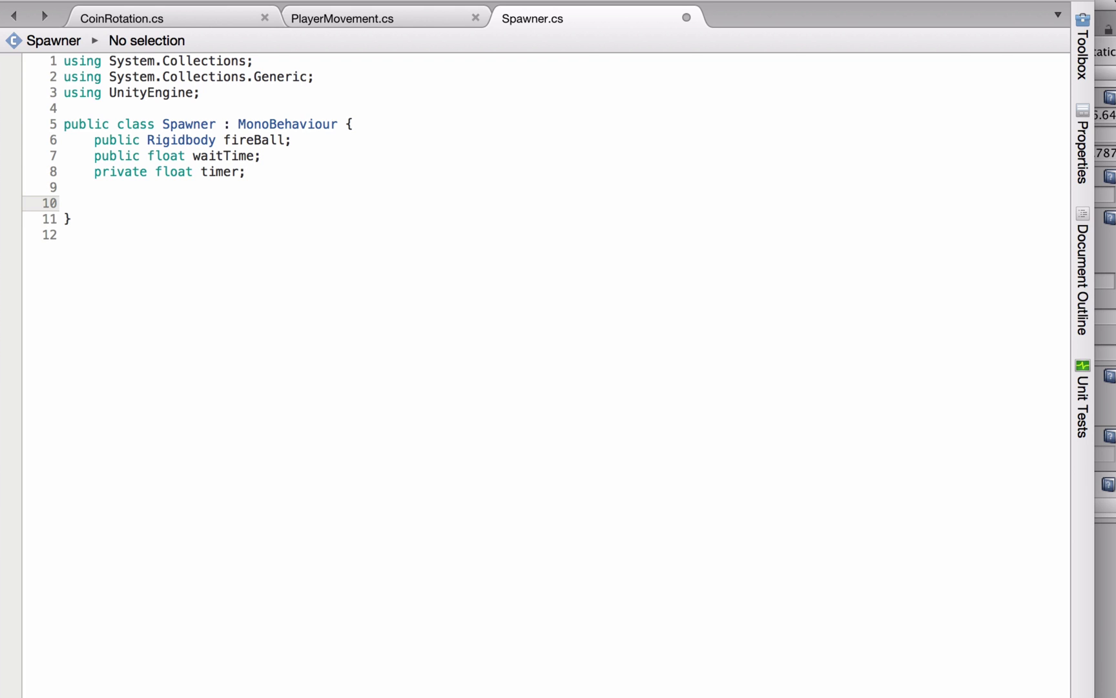
Write void Update() that decrements timer by Time.deltaTime while timer > 0.0f
{"action": "type", "text": "void U"}
{"action": "type", "text": "pdate)"}
{"action": "key", "text": "BackSpace"}
{"action": "key", "text": "BackSpace"}
{"action": "type", "text": "(){"}
{"action": "key", "text": "Return"}
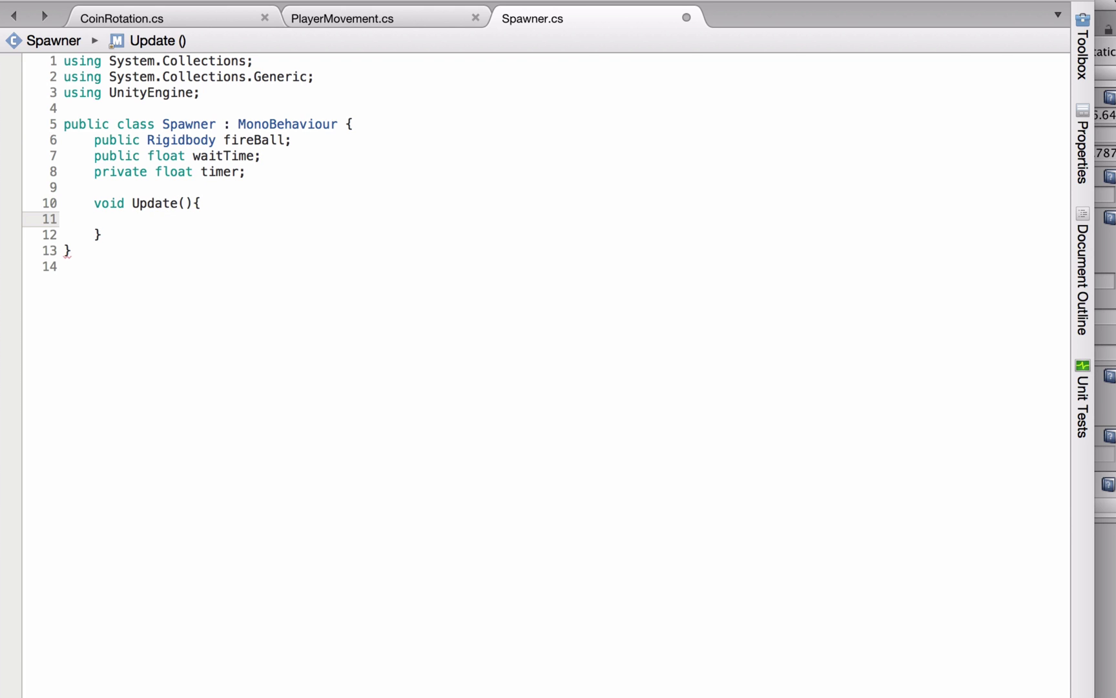
{"action": "type", "text": "if"}
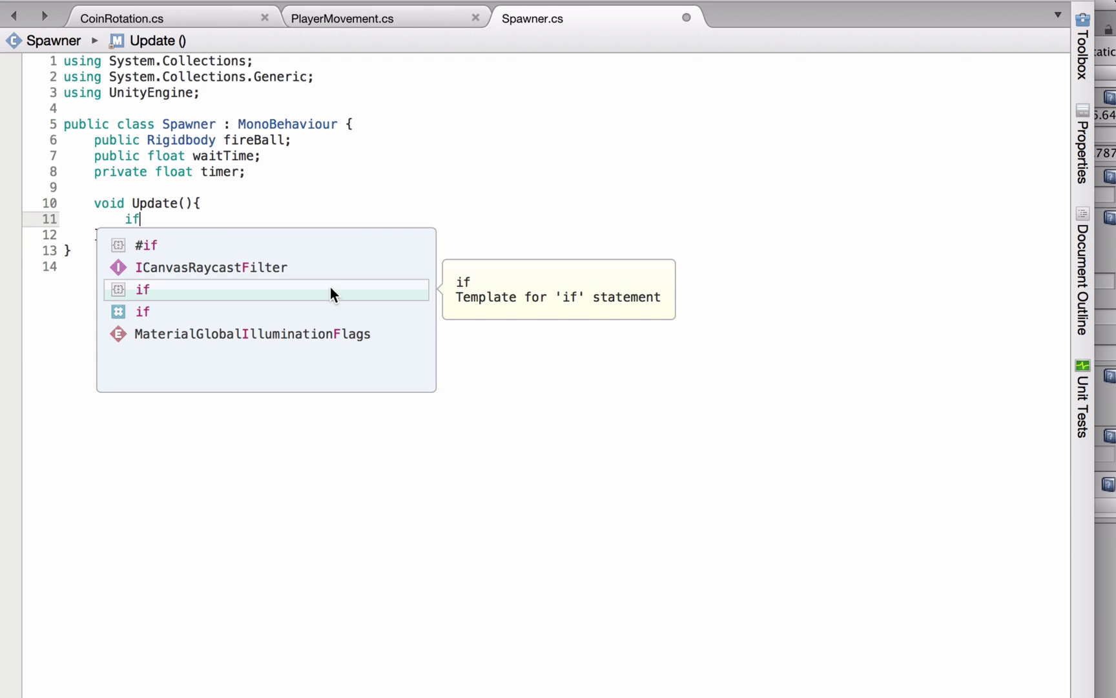
{"action": "type", "text": "(timer "}
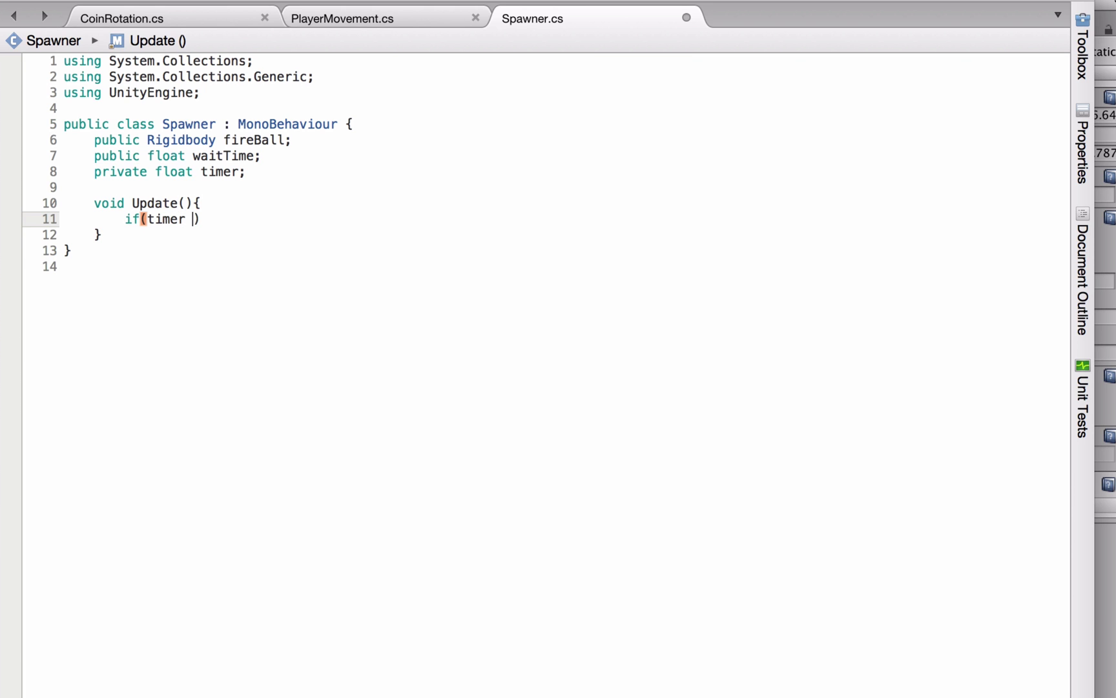
{"action": "type", "text": "> 0.0"}
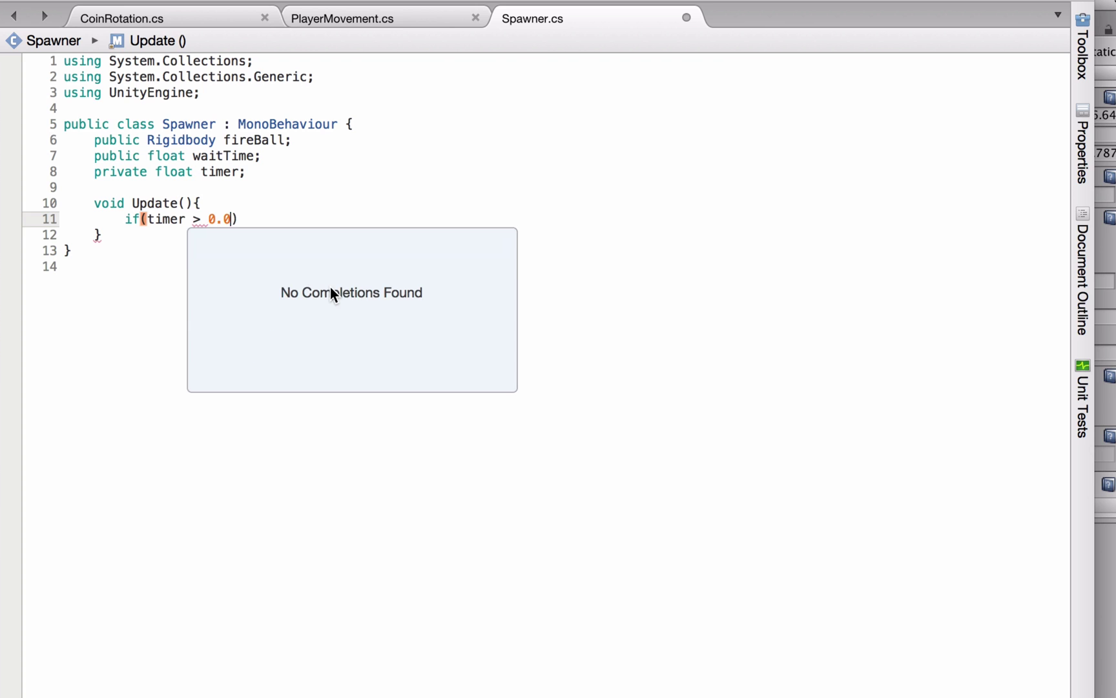
{"action": "type", "text": "f"}
{"action": "key", "text": "Escape"}
{"action": "key", "text": "Right"}
{"action": "key", "text": "Return"}
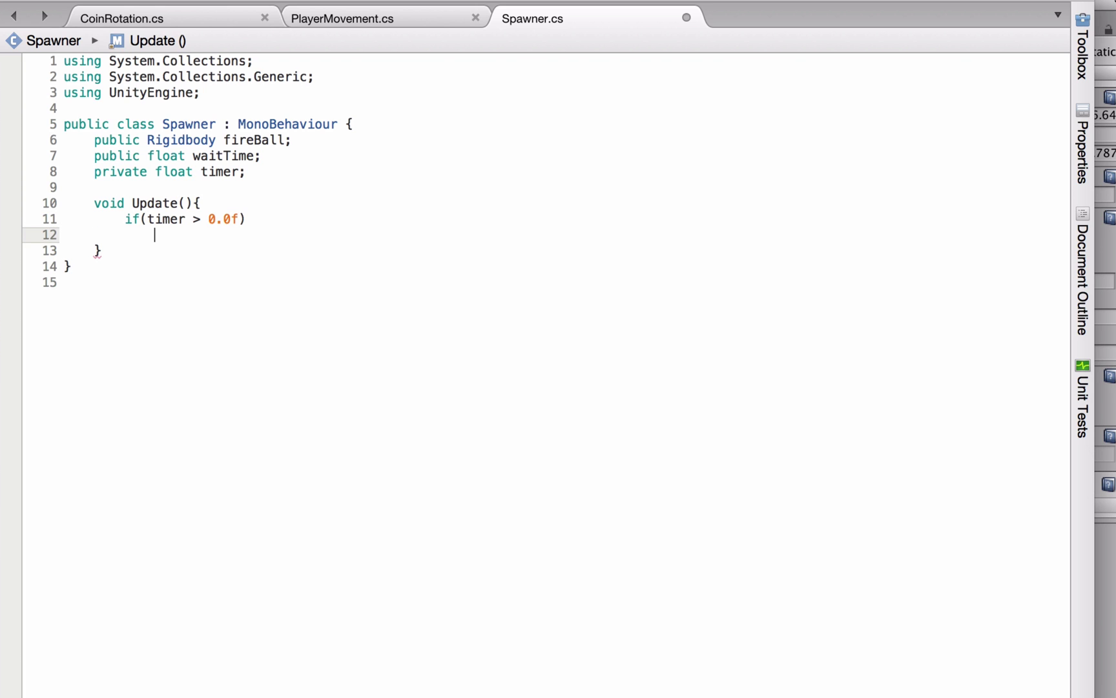
{"action": "type", "text": "timer "}
{"action": "type", "text": "-= "}
{"action": "type", "text": "Time."}
{"action": "double_click", "coordinate": [330, 287]}
{"action": "type", "text": ";"}
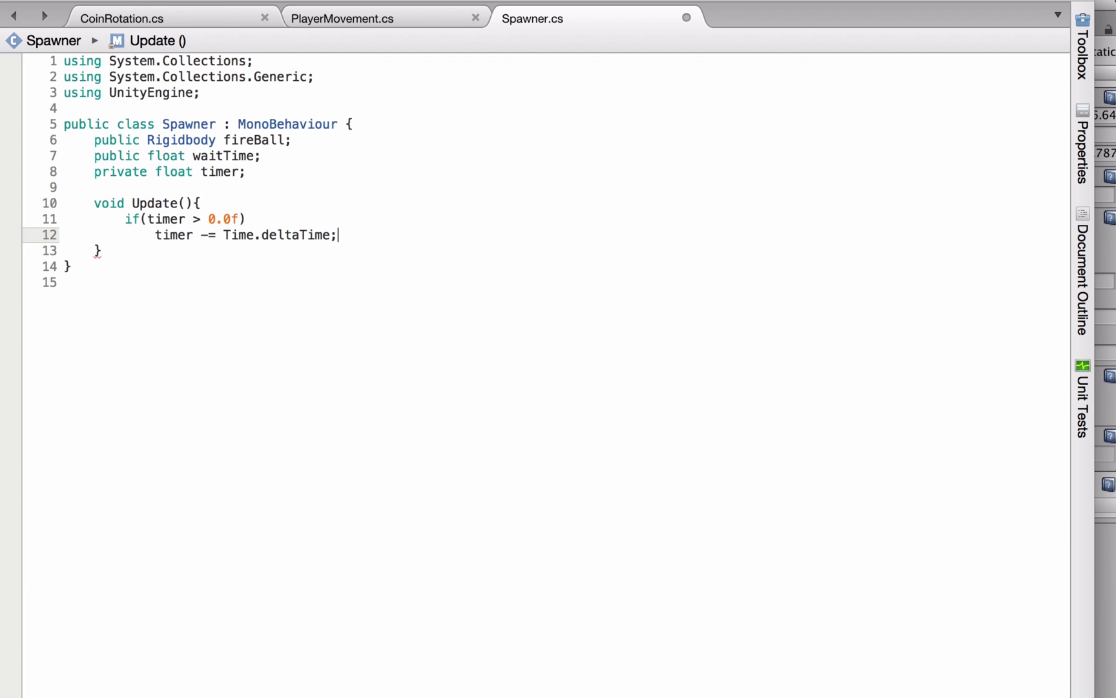
{"action": "key", "text": "shift+Home"}
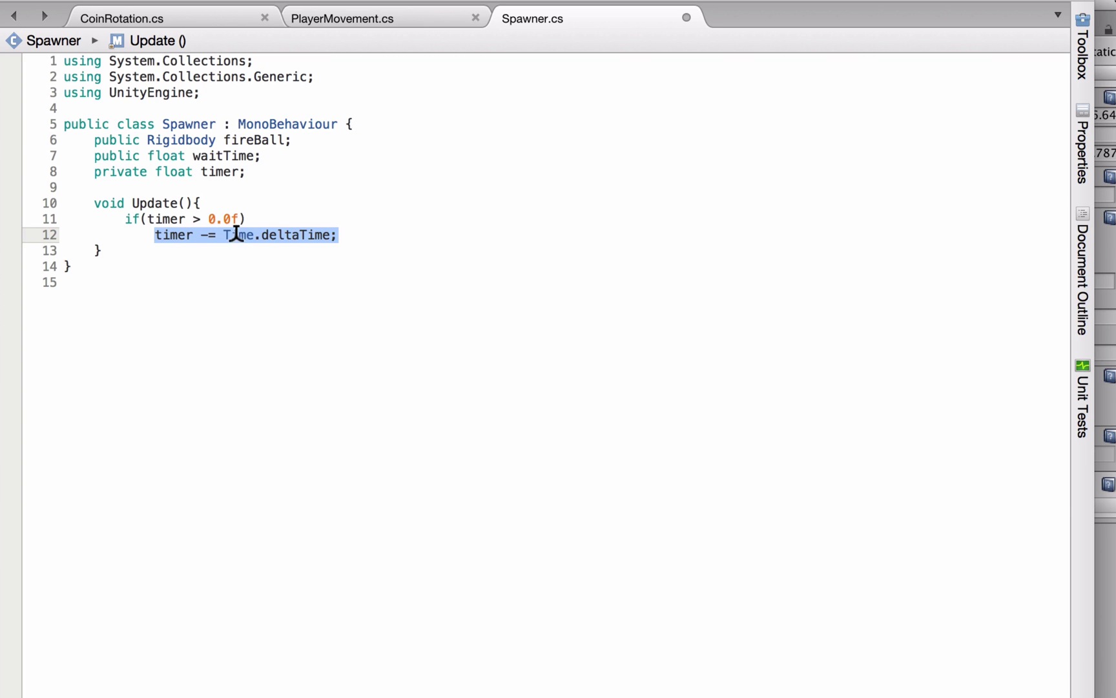
{"action": "key", "text": "Right"}
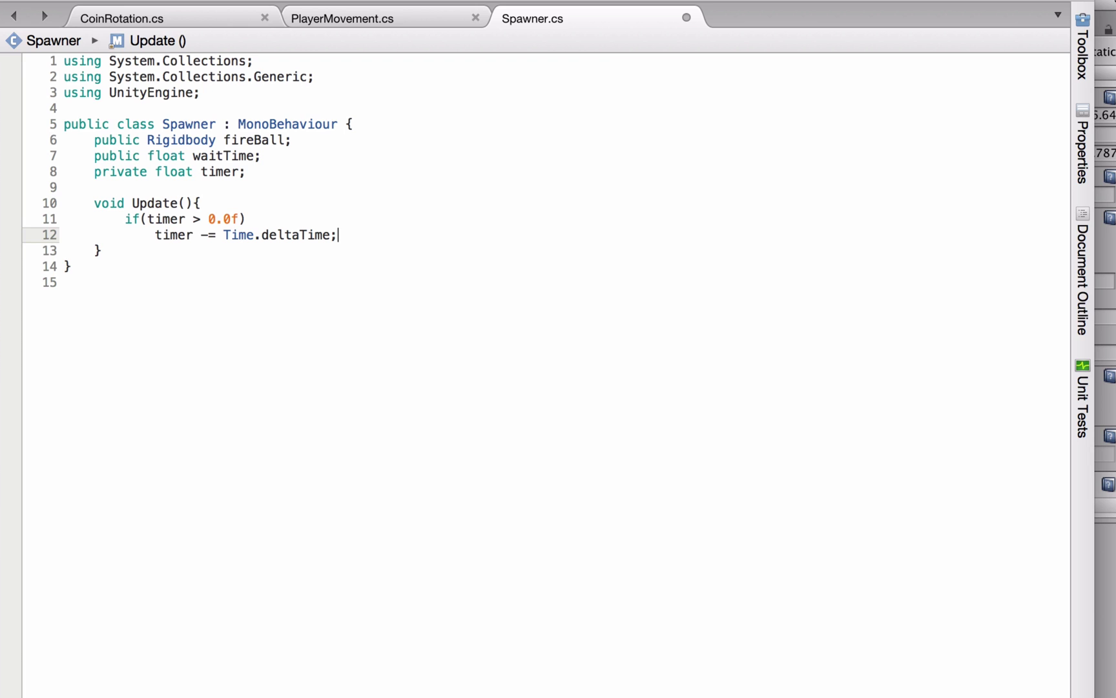
{"action": "key", "text": "Return"}
Add an if(timer <= 0.0f) check calling SpawnFire(), and begin an empty SpawnFire method
{"action": "type", "text": "if("}
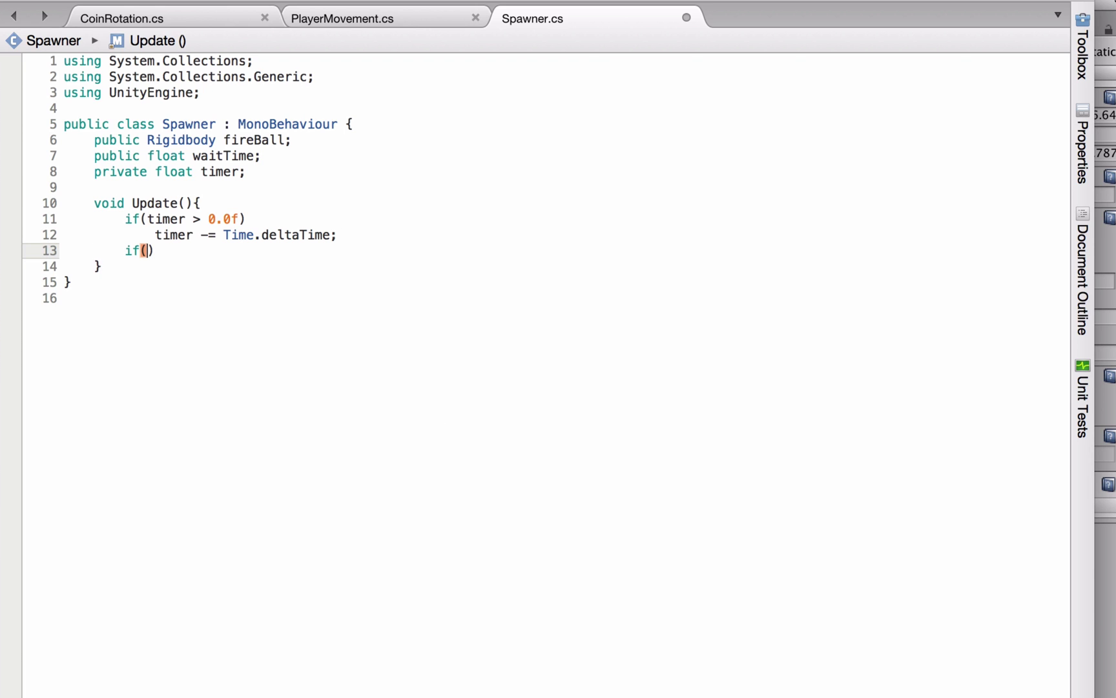
{"action": "type", "text": "timer"}
{"action": "type", "text": " <= 0.0"}
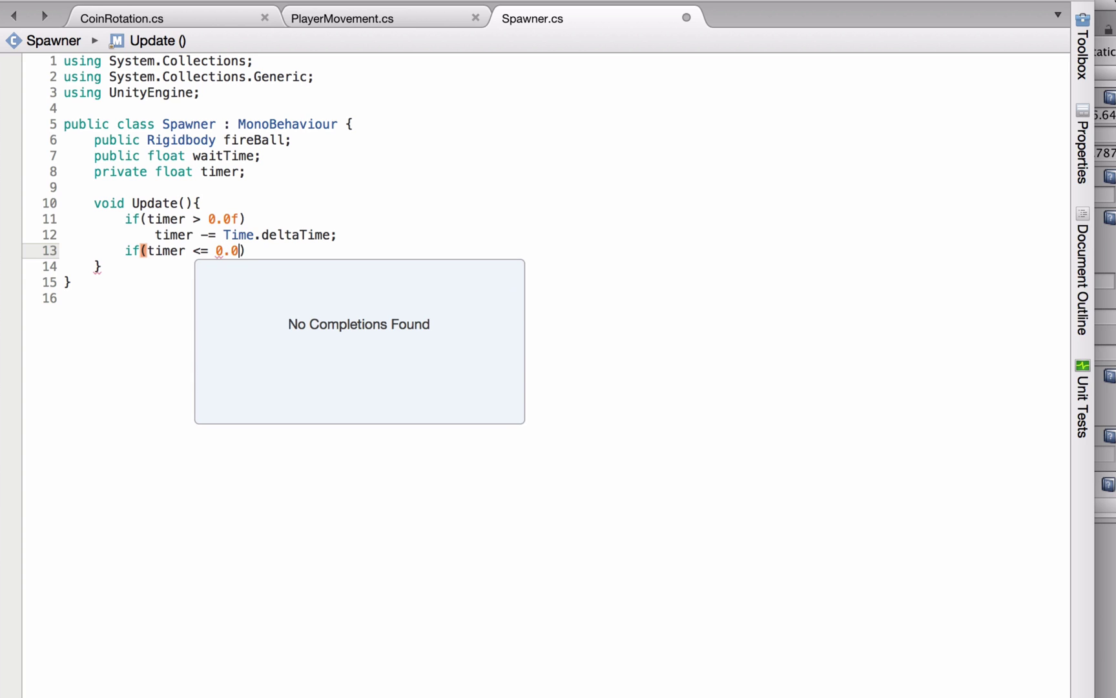
{"action": "type", "text": "f"}
{"action": "key", "text": "Right"}
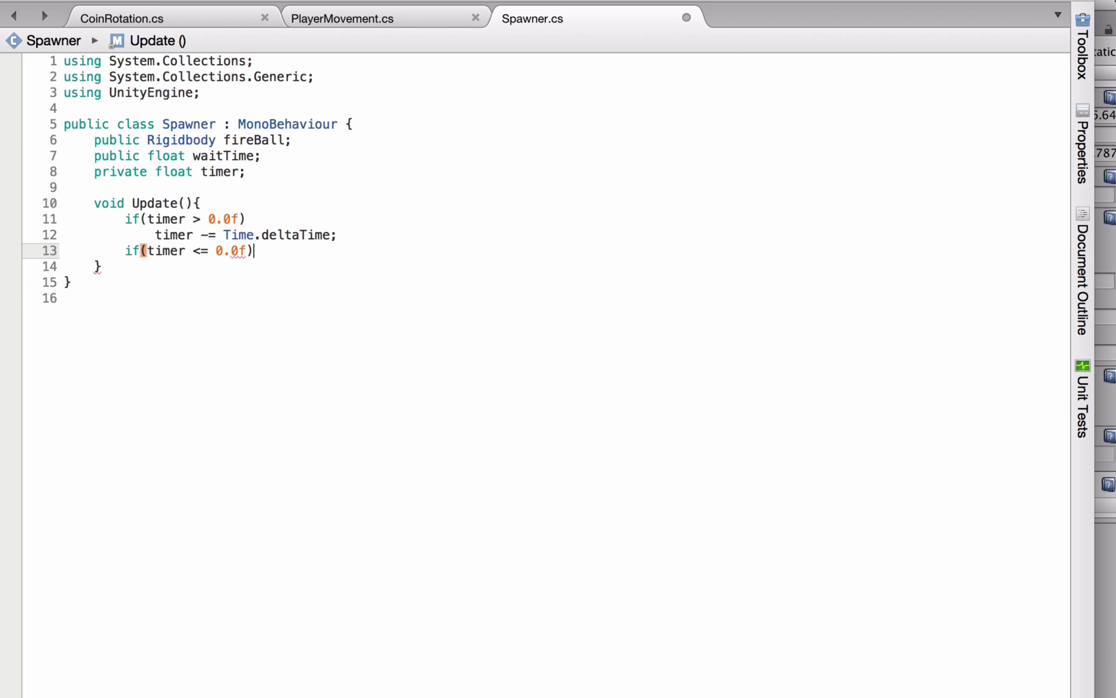
{"action": "key", "text": "Return"}
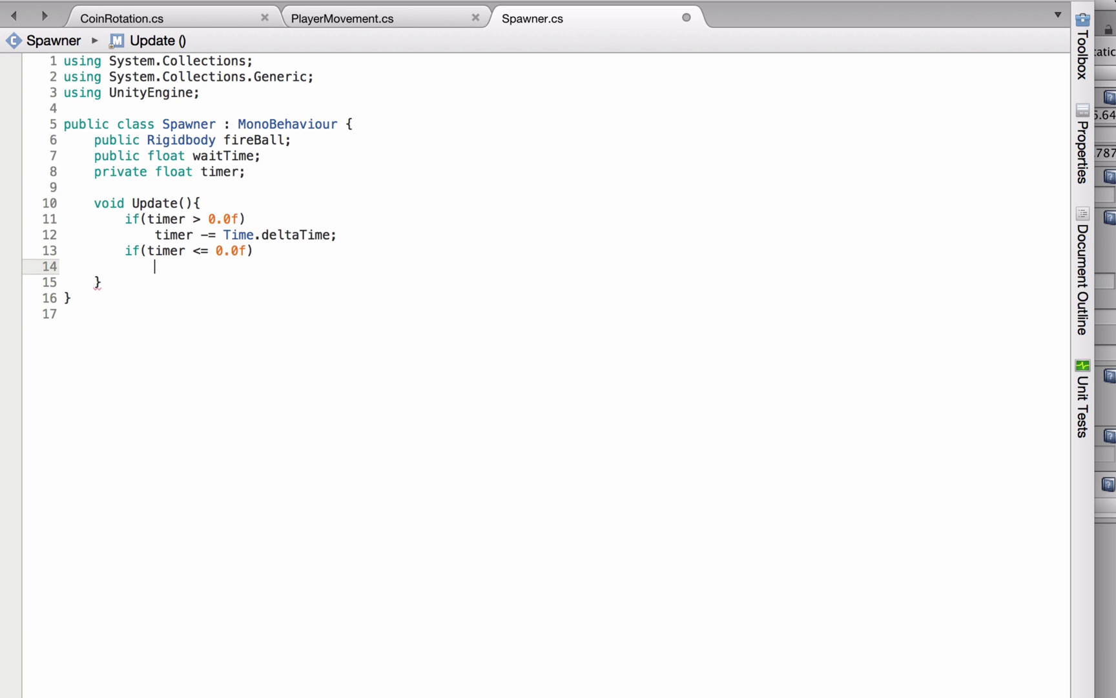
{"action": "type", "text": "Spawn"}
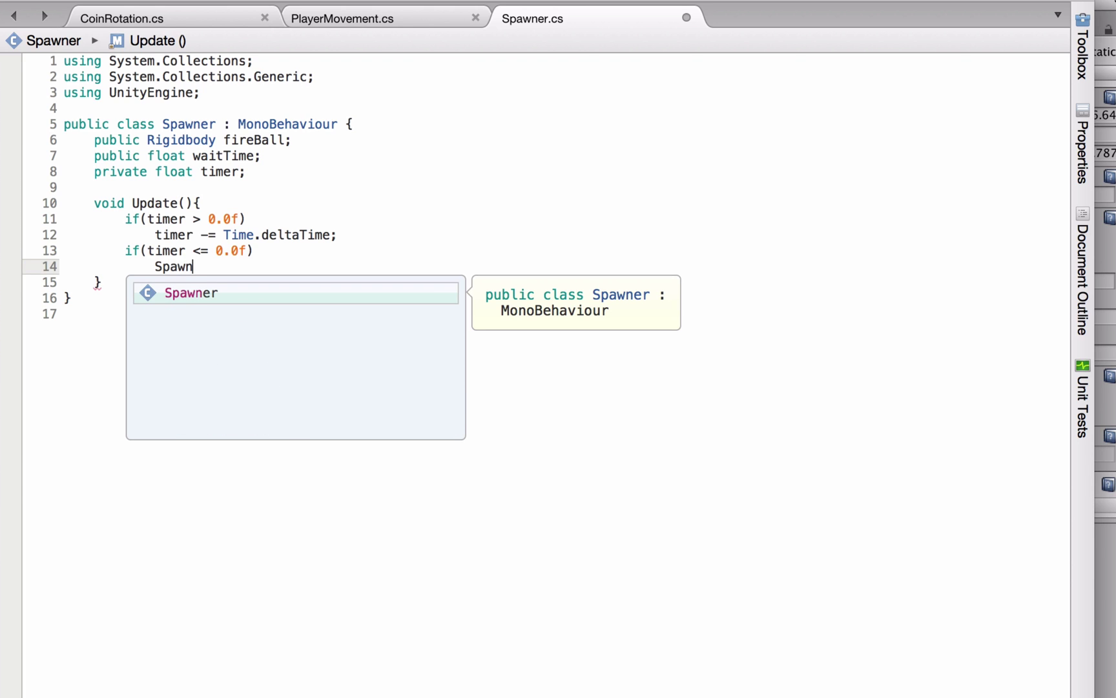
{"action": "type", "text": "Fire();"}
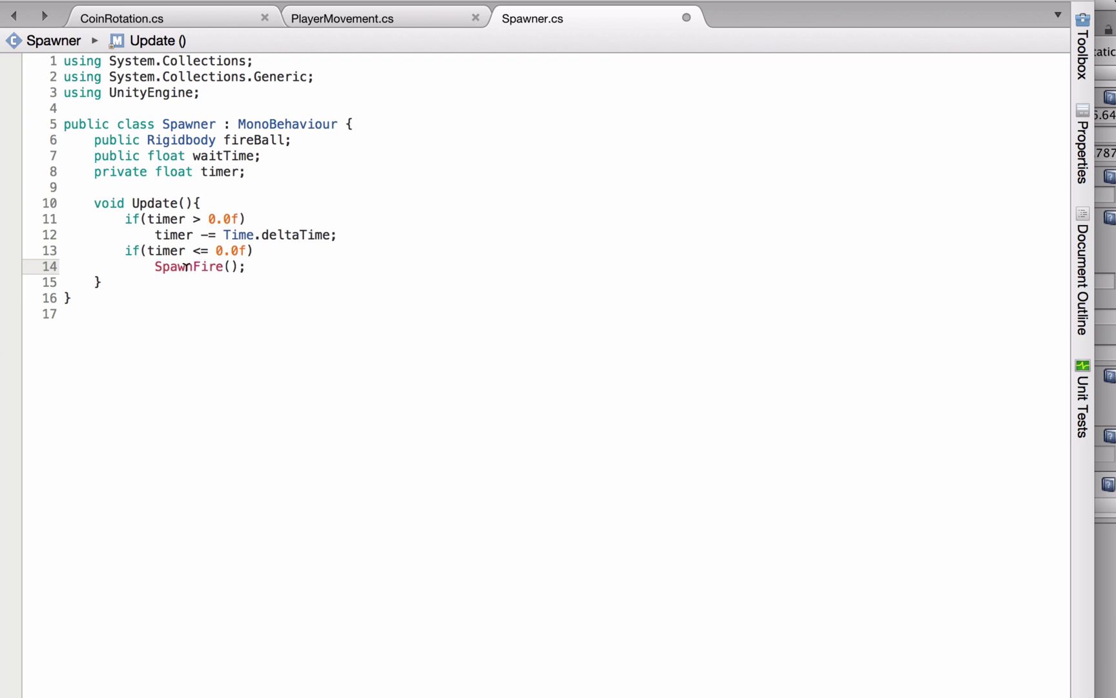
{"action": "mouse_move", "coordinate": [186, 266]}
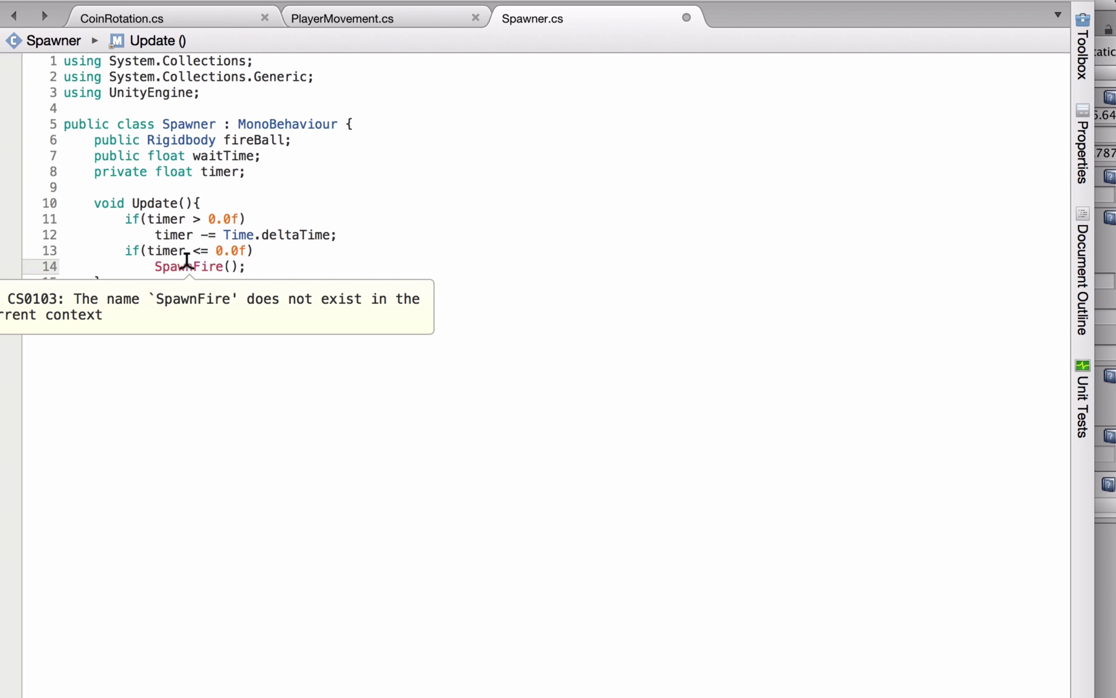
{"action": "key", "text": "Down"}
{"action": "key", "text": "Return"}
{"action": "key", "text": "Return"}
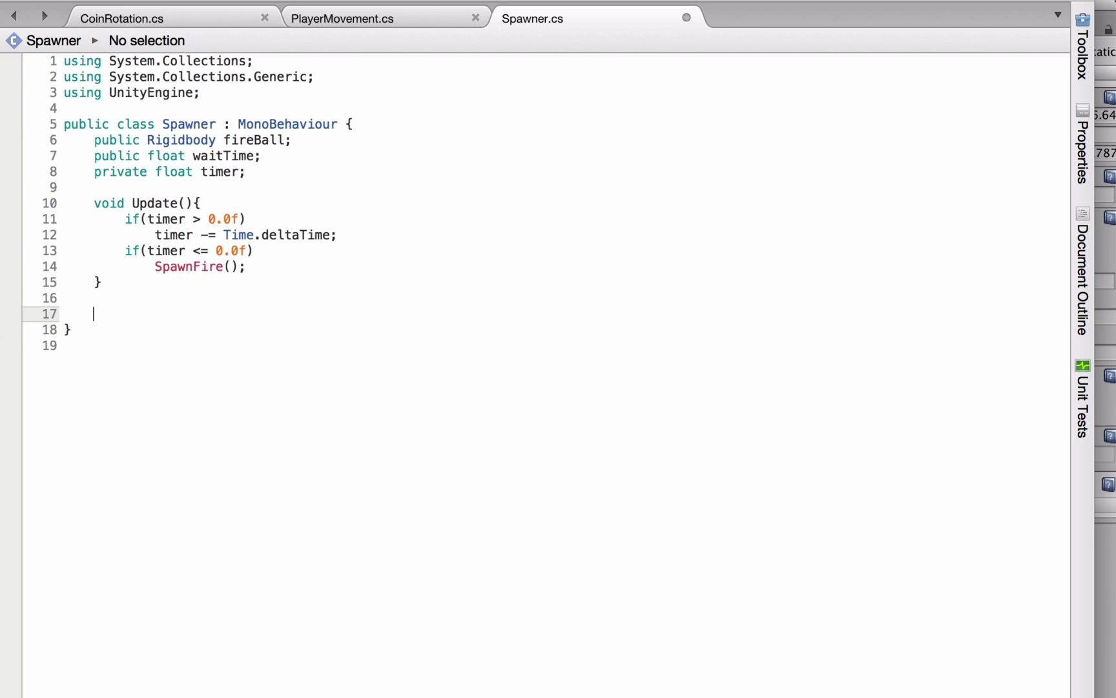
{"action": "type", "text": "void "}
{"action": "type", "text": "Spw"}
{"action": "type", "text": "wnF"}
{"action": "type", "text": "ire"}
{"action": "type", "text": "(){"}
{"action": "key", "text": "Return"}
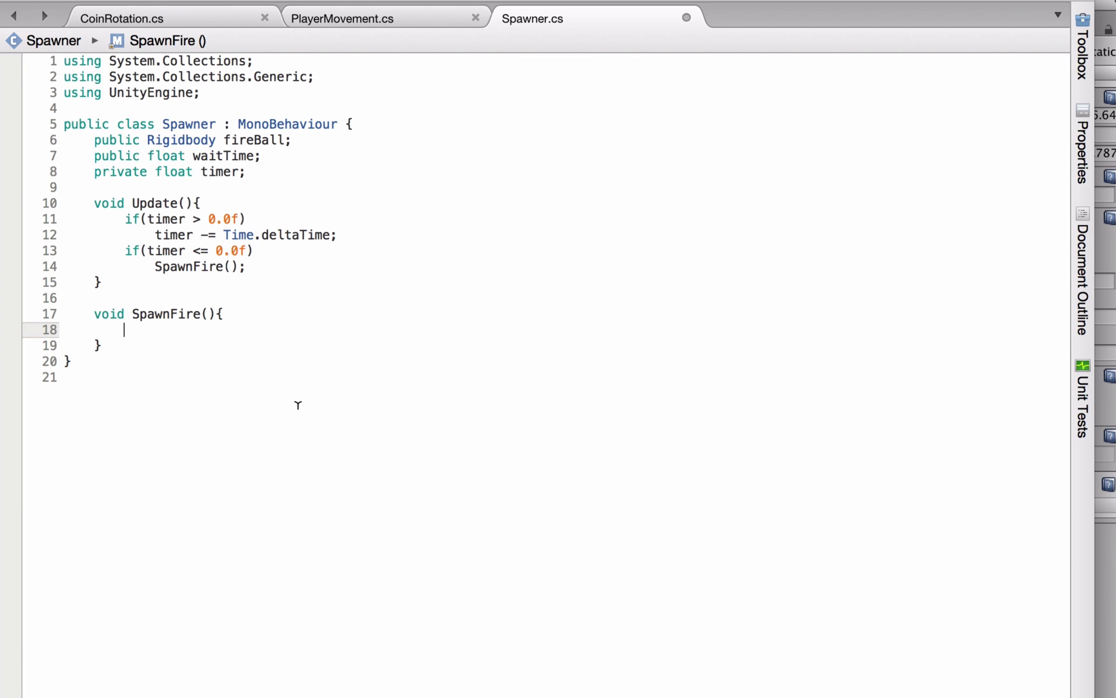
In SpawnFire, start an Instantiate call copying fireBall at transform.position
{"action": "type", "text": "Ins"}
{"action": "key", "text": "Return"}
{"action": "type", "text": "("}
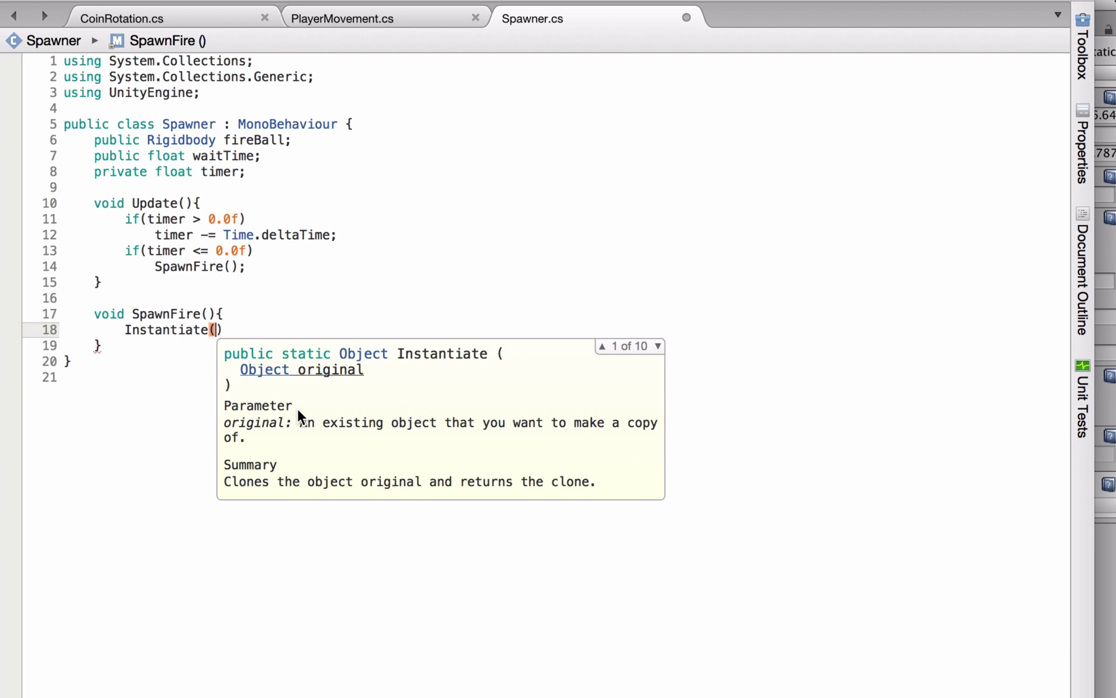
{"action": "type", "text": "fir"}
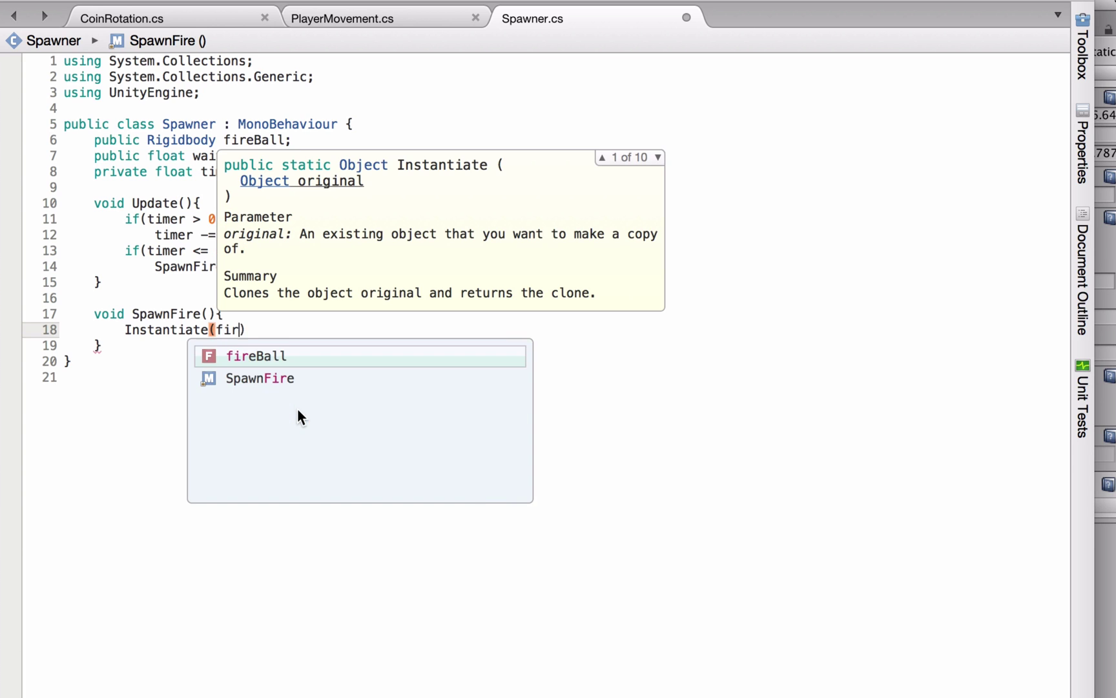
{"action": "key", "text": "Return"}
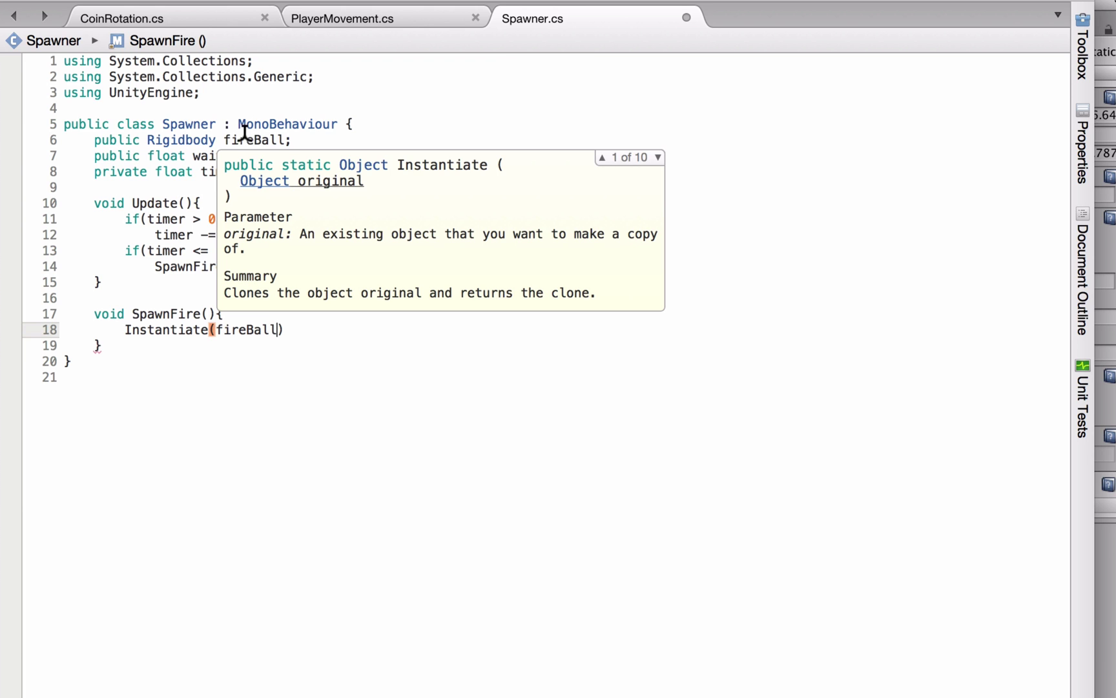
{"action": "type", "text": ", tra"}
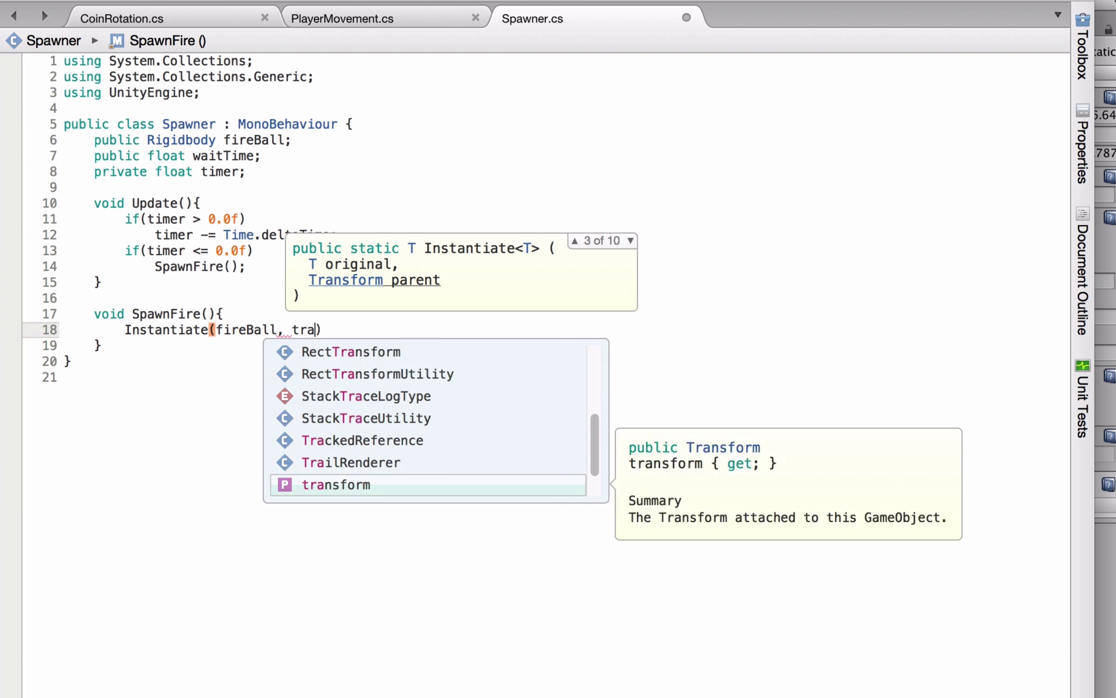
{"action": "key", "text": "Return"}
{"action": "type", "text": ".po"}
{"action": "key", "text": "Return"}
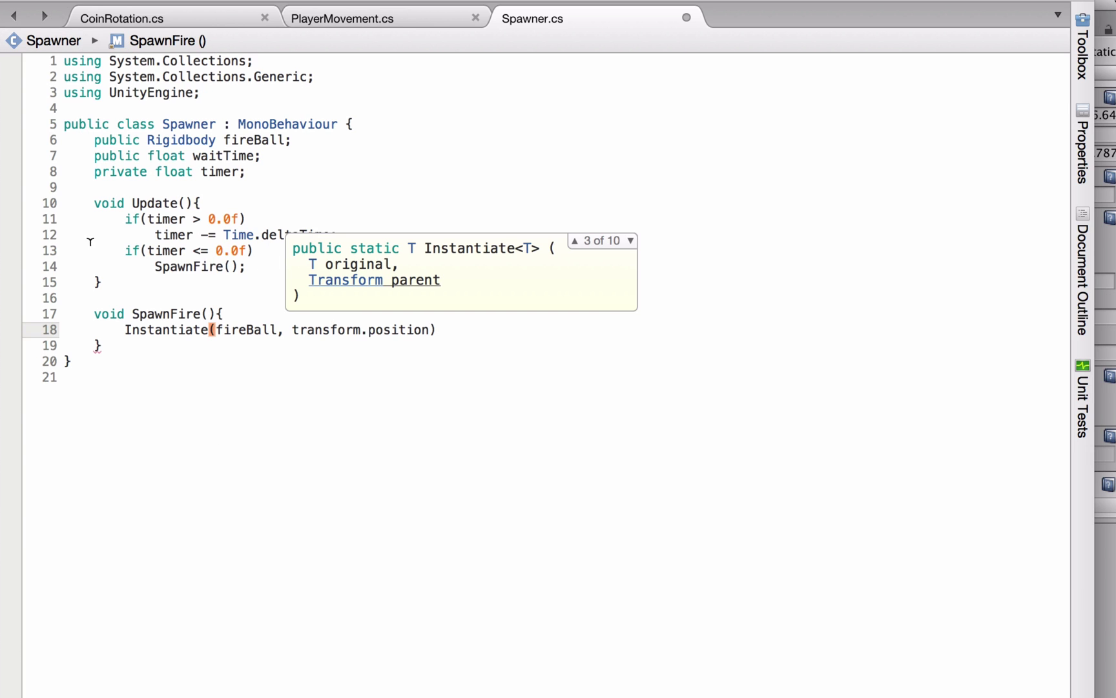
Finish the Instantiate call with Quaternion.identity rotation and save the script
{"action": "type", "text": ", "}
{"action": "type", "text": "Qu"}
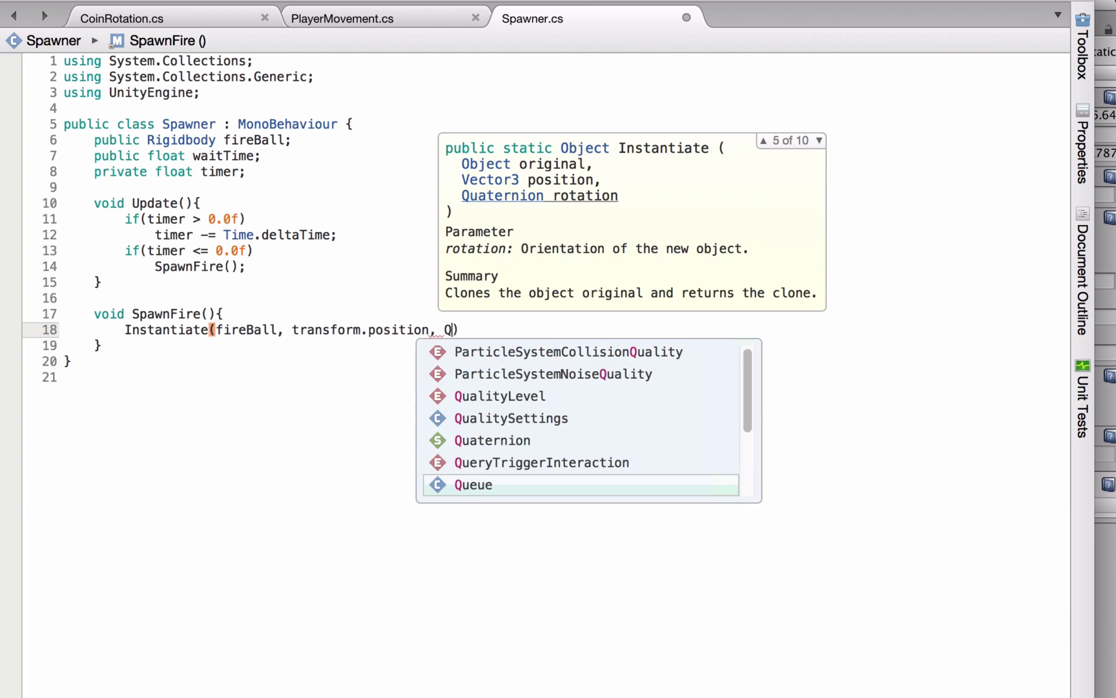
{"action": "type", "text": "a"}
{"action": "key", "text": "BackSpace"}
{"action": "type", "text": "u"}
{"action": "key", "text": "Up"}
{"action": "key", "text": "Up"}
{"action": "key", "text": "Return"}
{"action": "type", "text": "."}
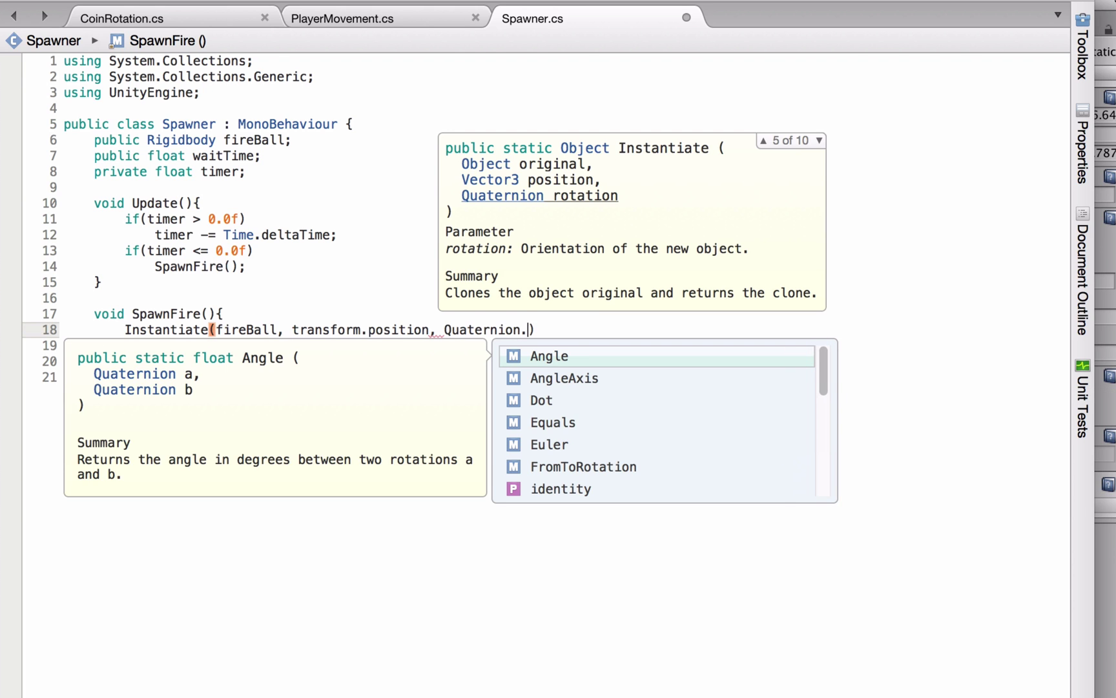
{"action": "type", "text": "id"}
{"action": "key", "text": "Return"}
{"action": "key", "text": "Right"}
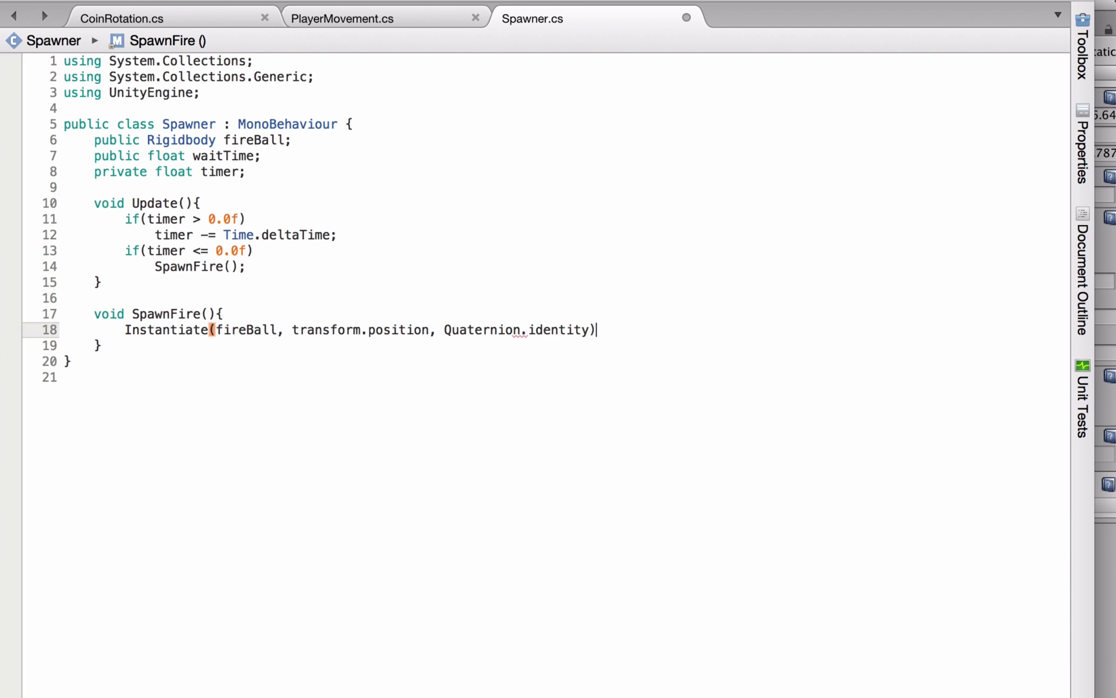
{"action": "type", "text": ";"}
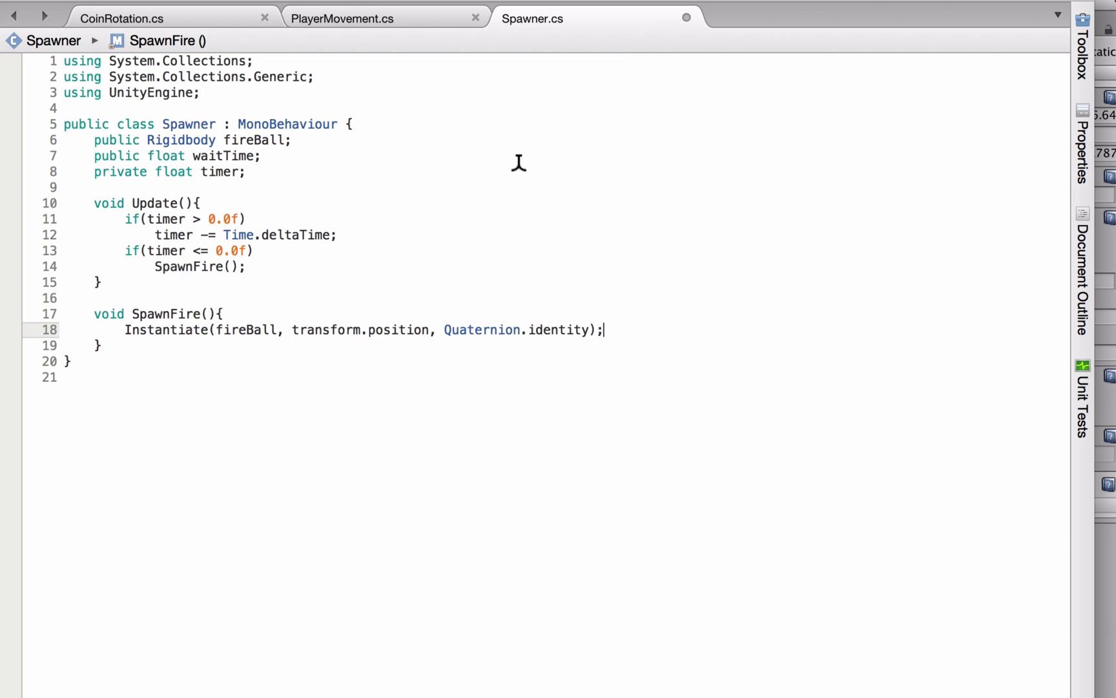
{"action": "key", "text": "super+s"}
Add 'timer = waitTime;' after the Instantiate call
{"action": "key", "text": "Return"}
{"action": "type", "text": "timer "}
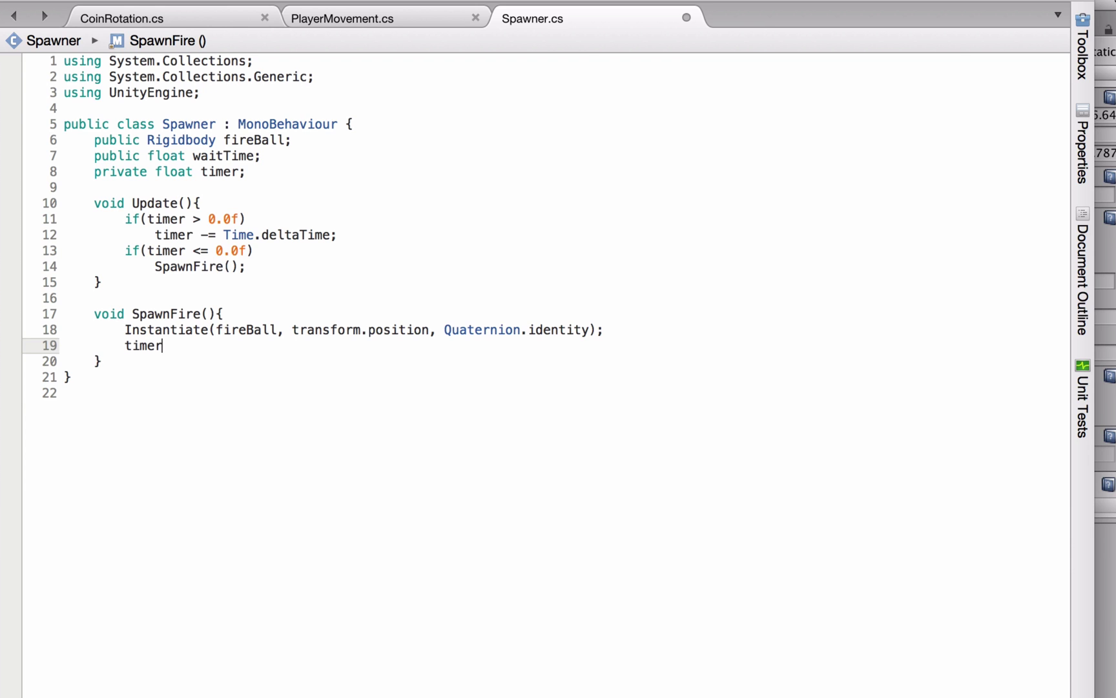
{"action": "type", "text": "= wait"}
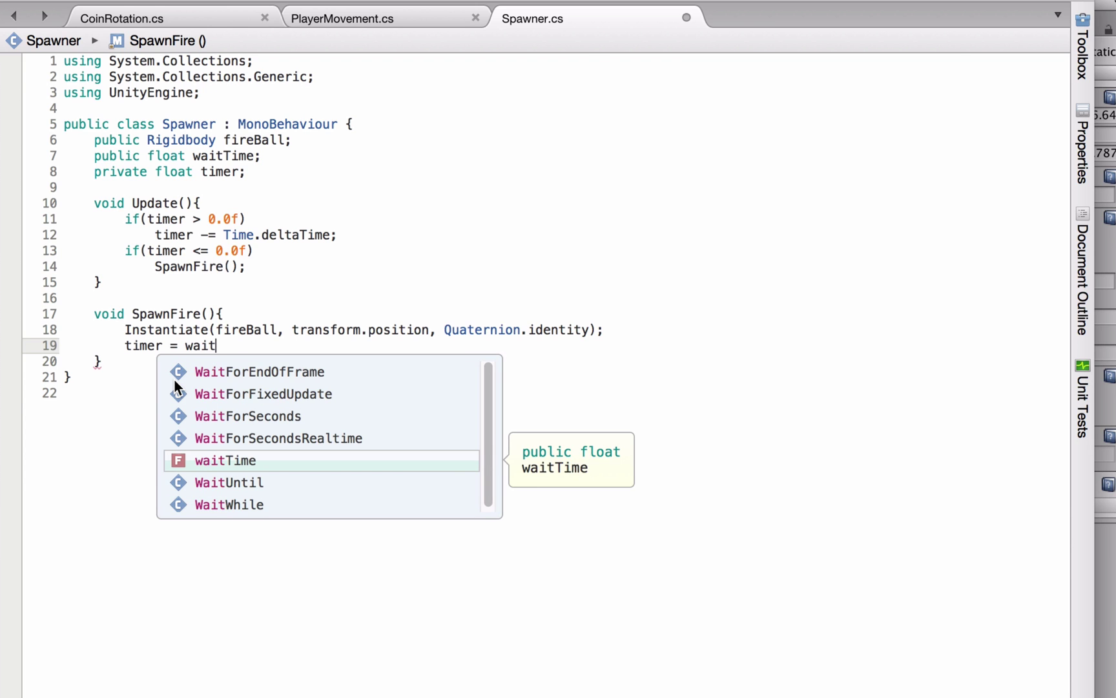
{"action": "key", "text": "Return"}
{"action": "type", "text": ";"}
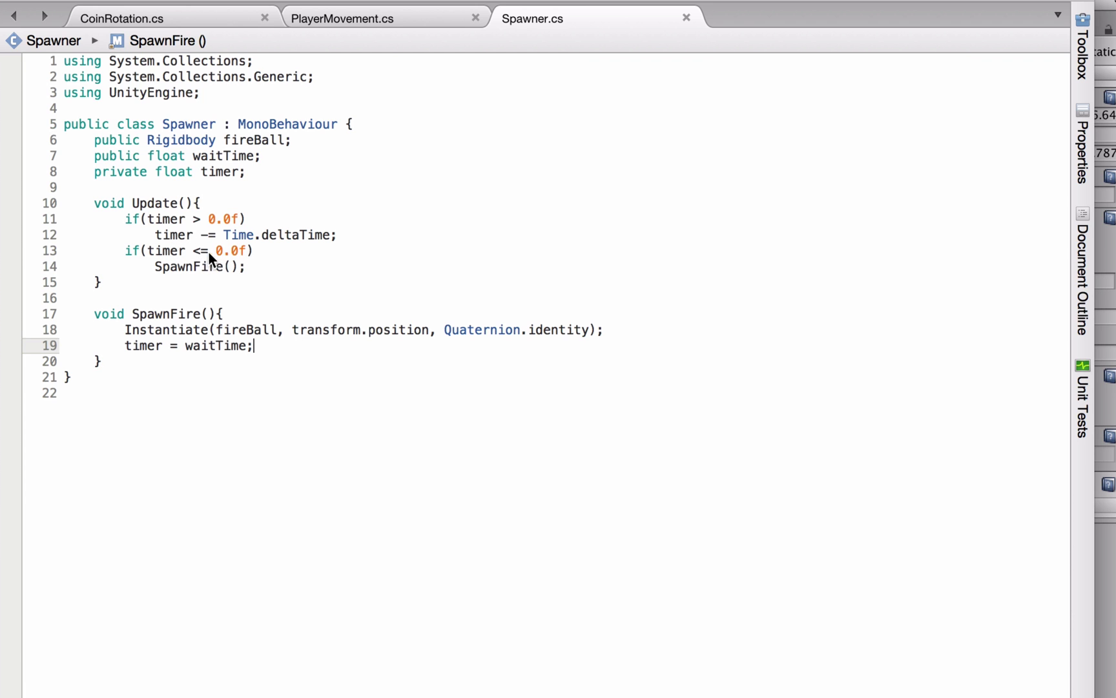
{"action": "double_click", "coordinate": [167, 252]}
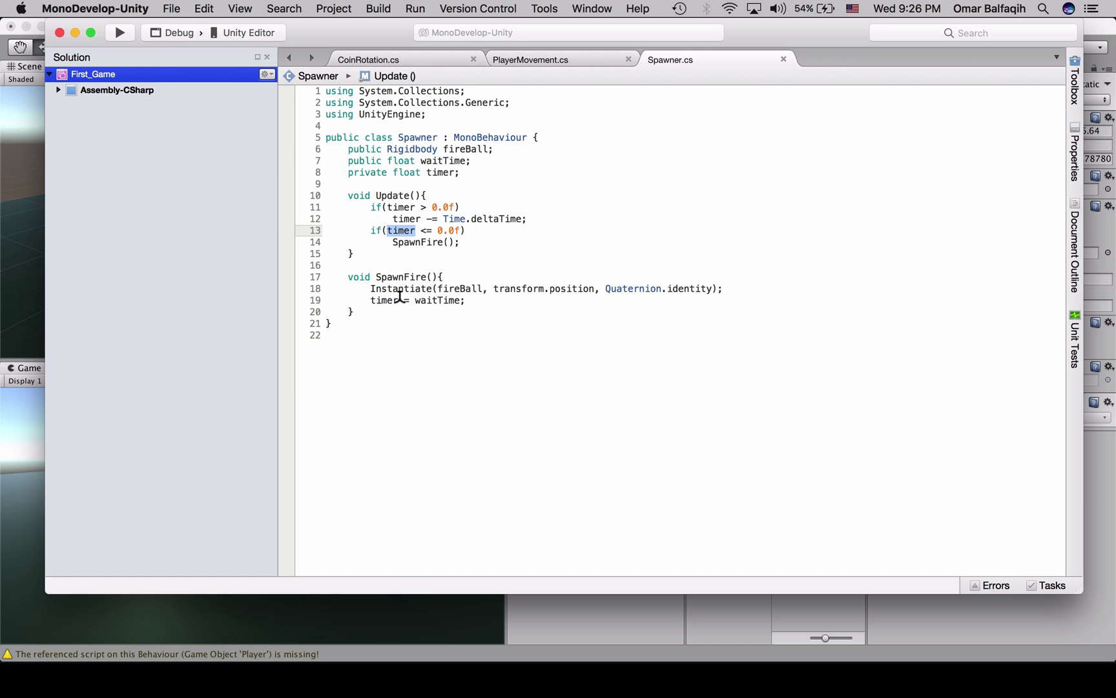
Assign the FireBall prefab from Assets/Prefabs to the Spawner's Fire Ball field
{"action": "key", "text": "super+Tab"}
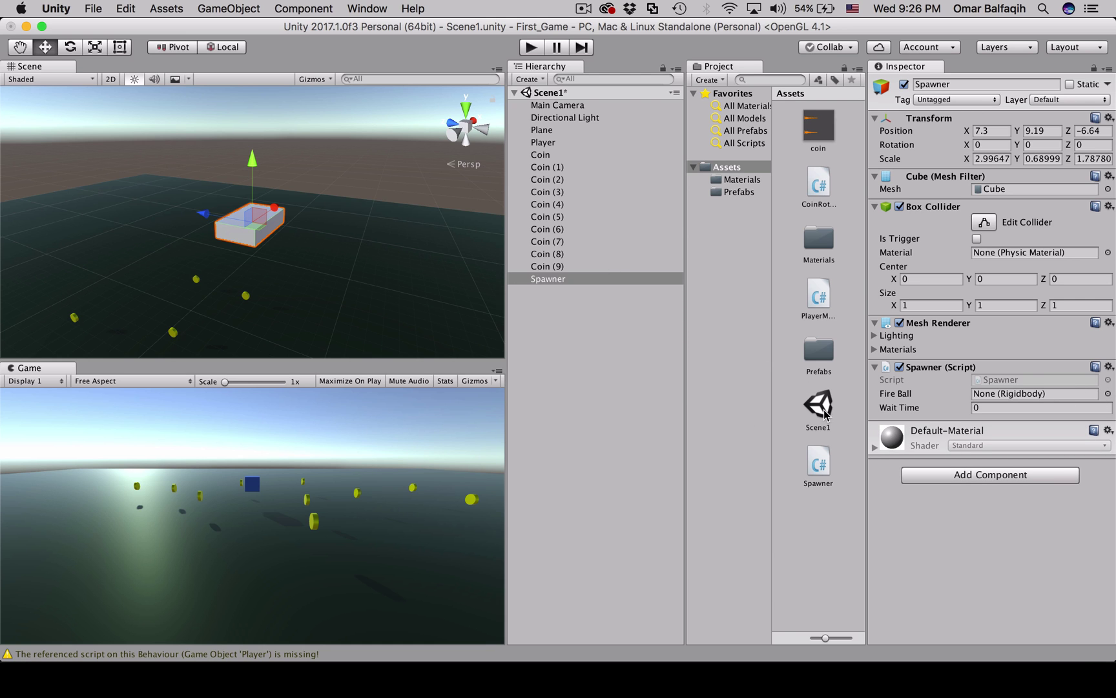
{"action": "double_click", "coordinate": [817, 349]}
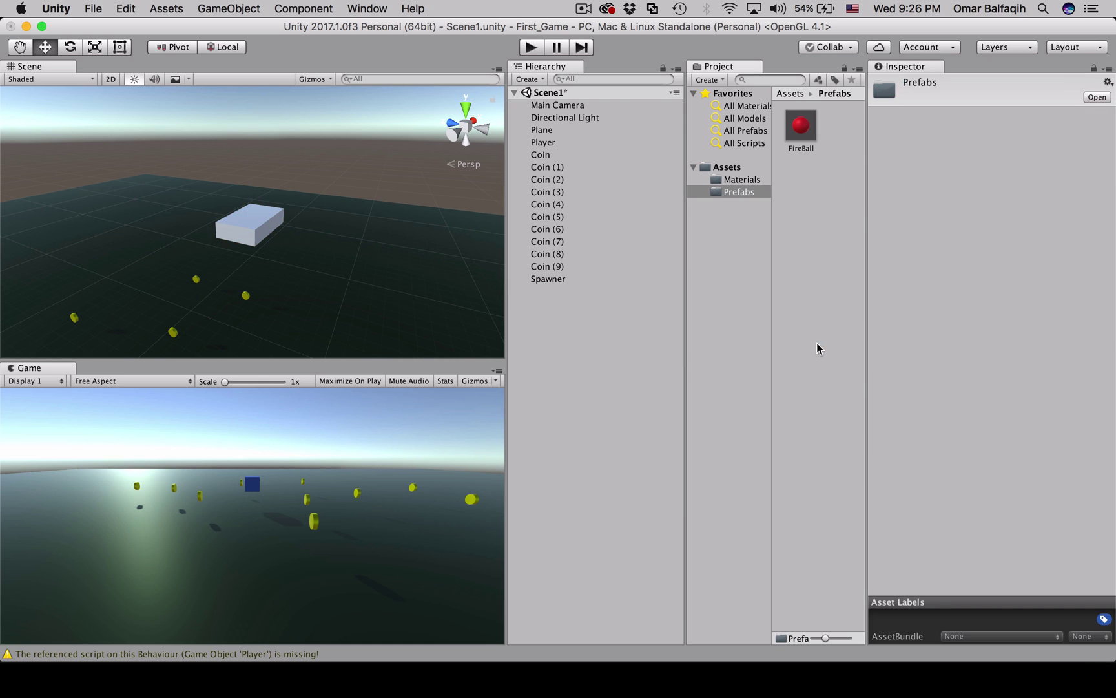
{"action": "left_click", "coordinate": [572, 280]}
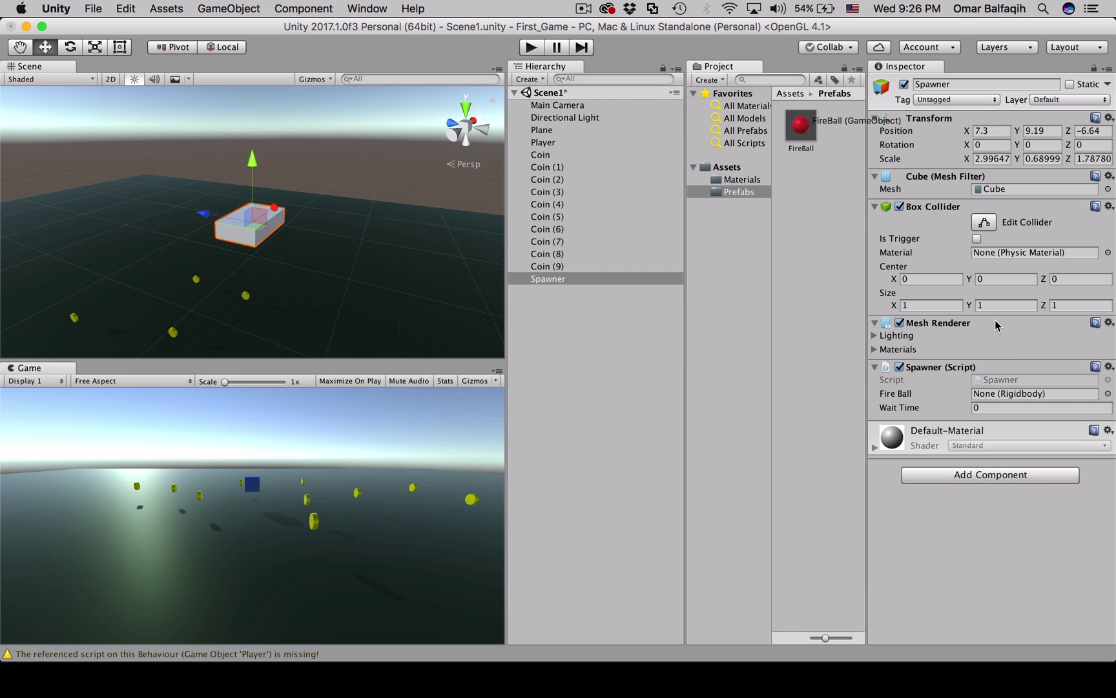
{"action": "left_click_drag", "start_coordinate": [801, 126], "coordinate": [992, 394]}
Set the Spawner's Wait Time to 1 and play-test the scene
{"action": "key", "text": "Tab"}
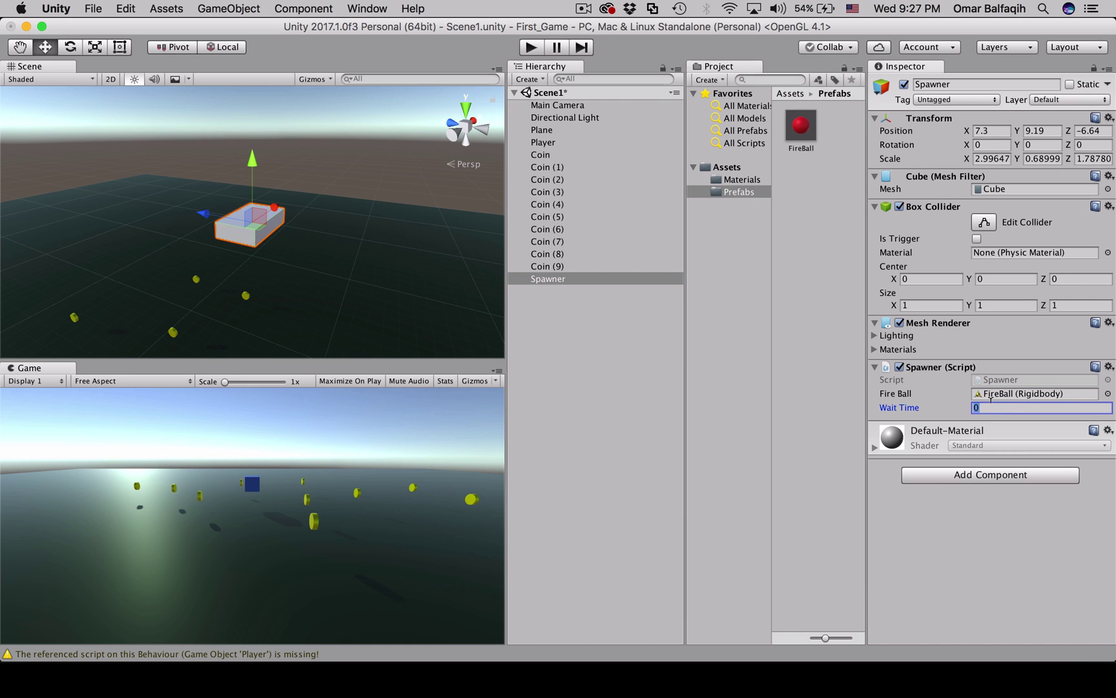
{"action": "type", "text": "1"}
{"action": "key", "text": "super+p"}
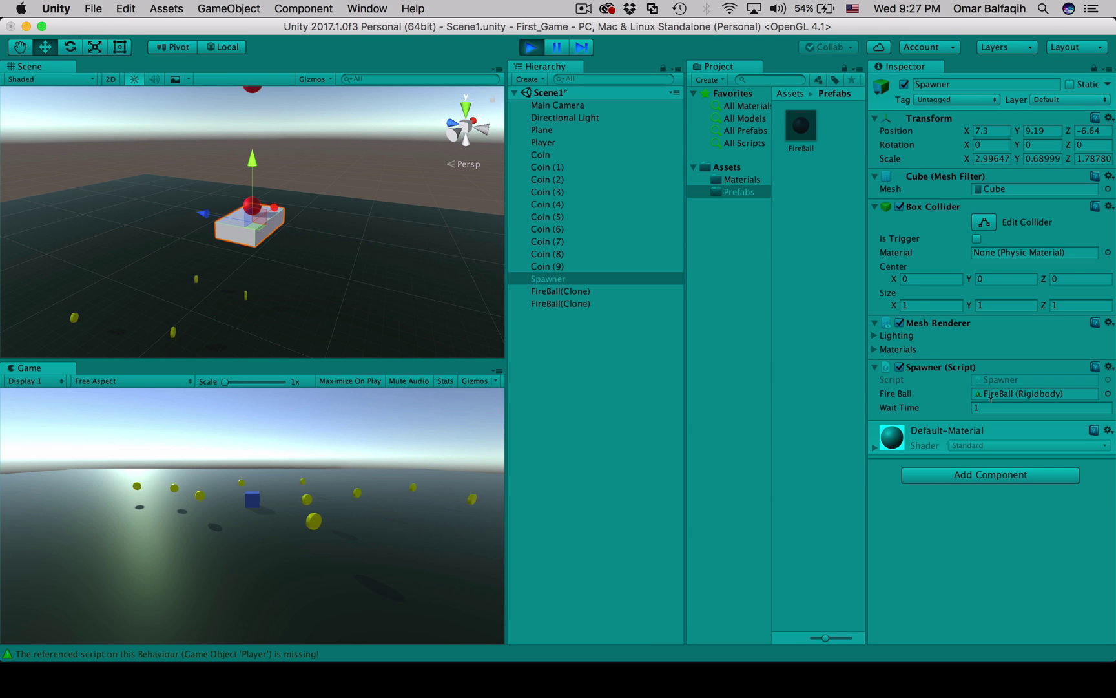
{"action": "key", "text": "super+p"}
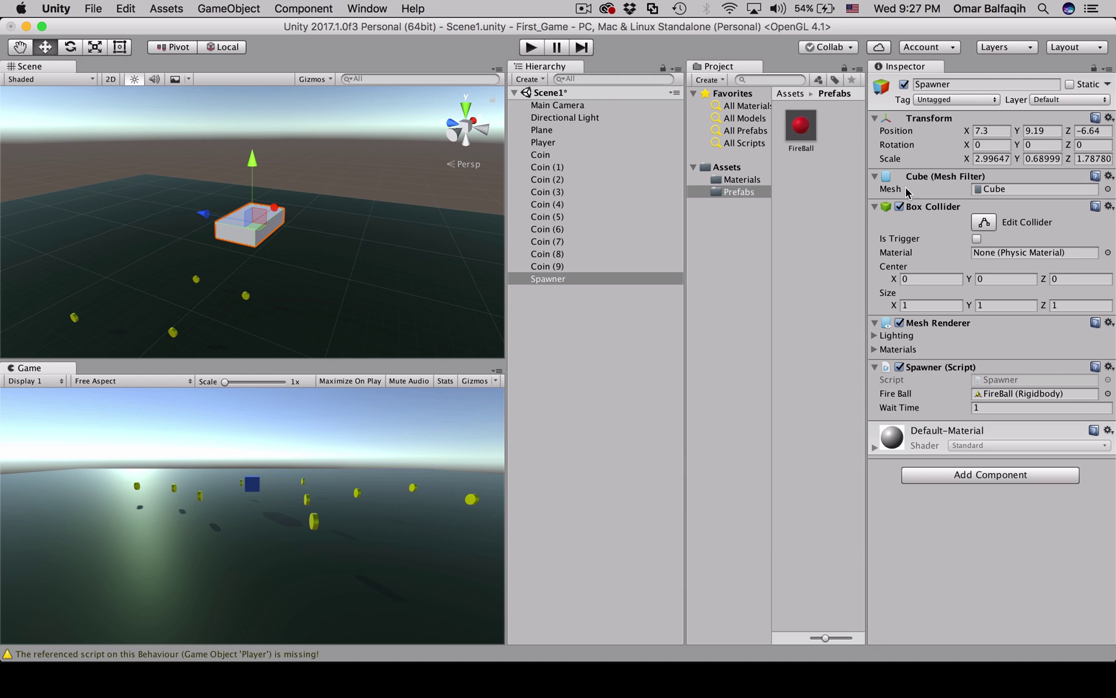
Remove the Spawner's Box Collider component and play-test the fireball spawning
{"action": "left_click", "coordinate": [1106, 210]}
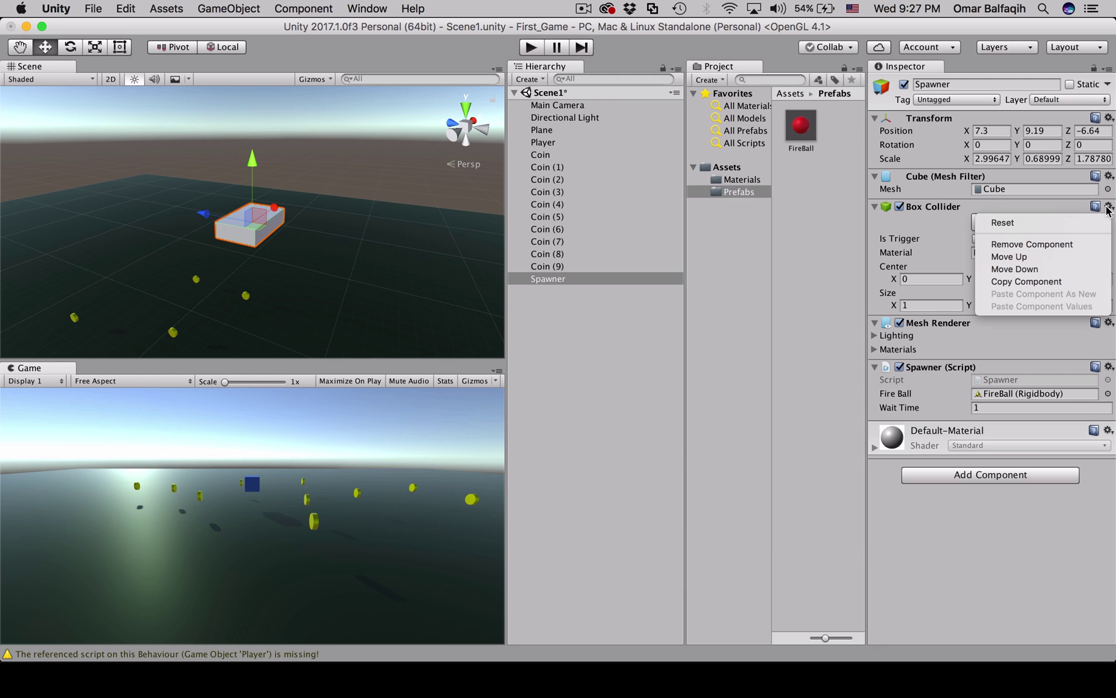
{"action": "left_click", "coordinate": [1057, 247]}
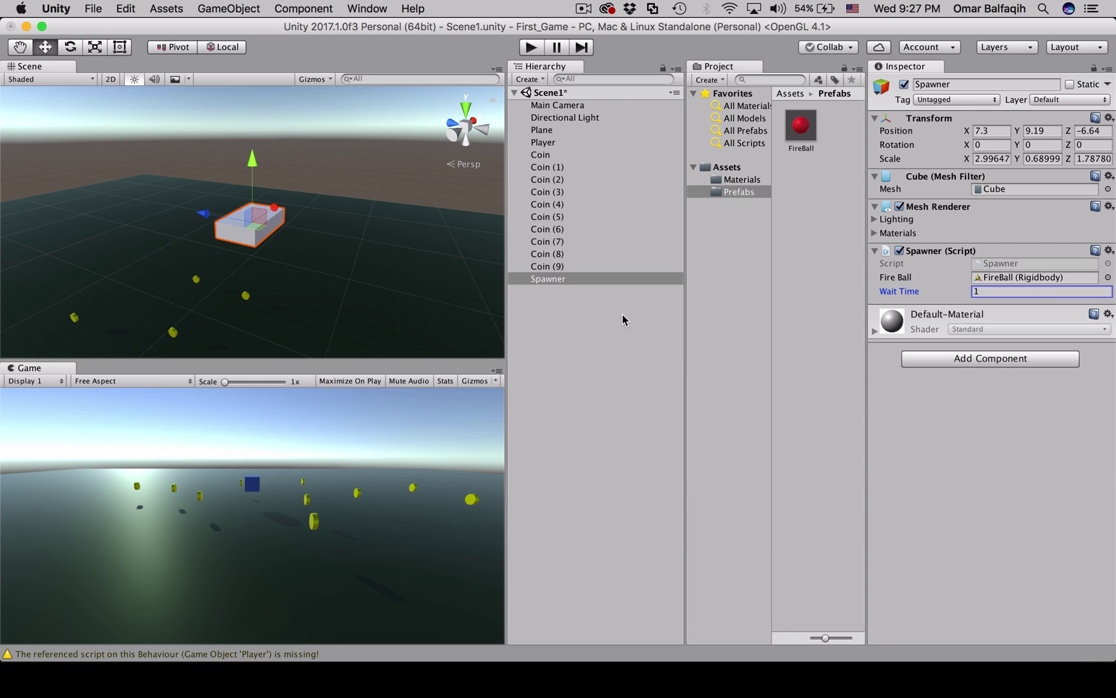
{"action": "key", "text": "super+p"}
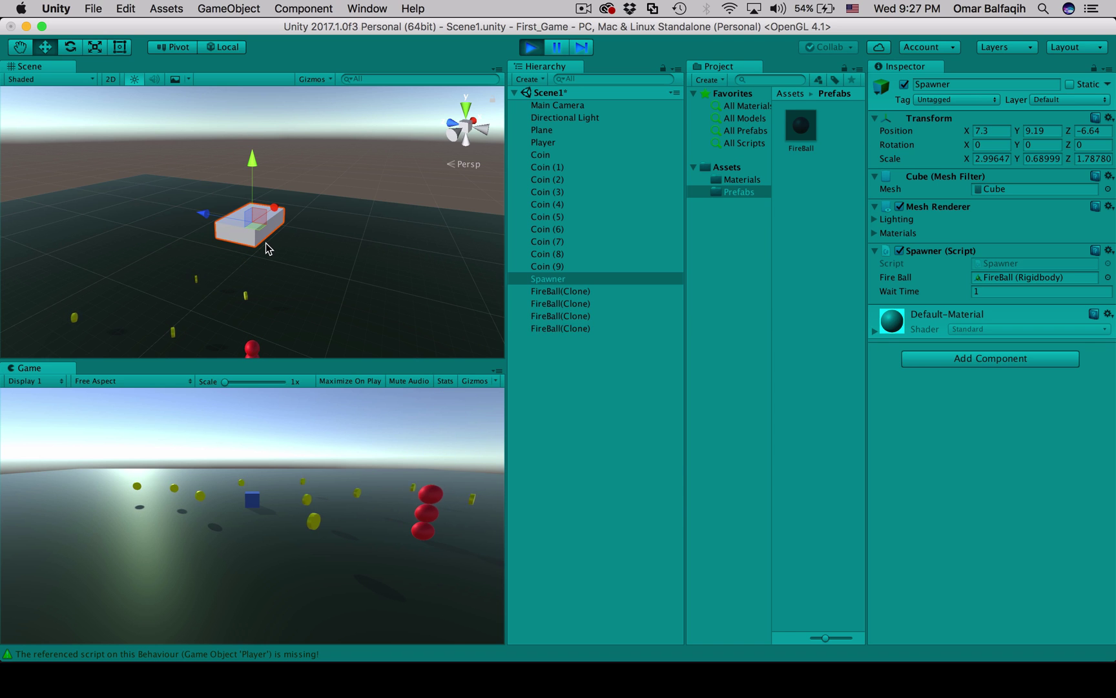
{"action": "key", "text": "super+p"}
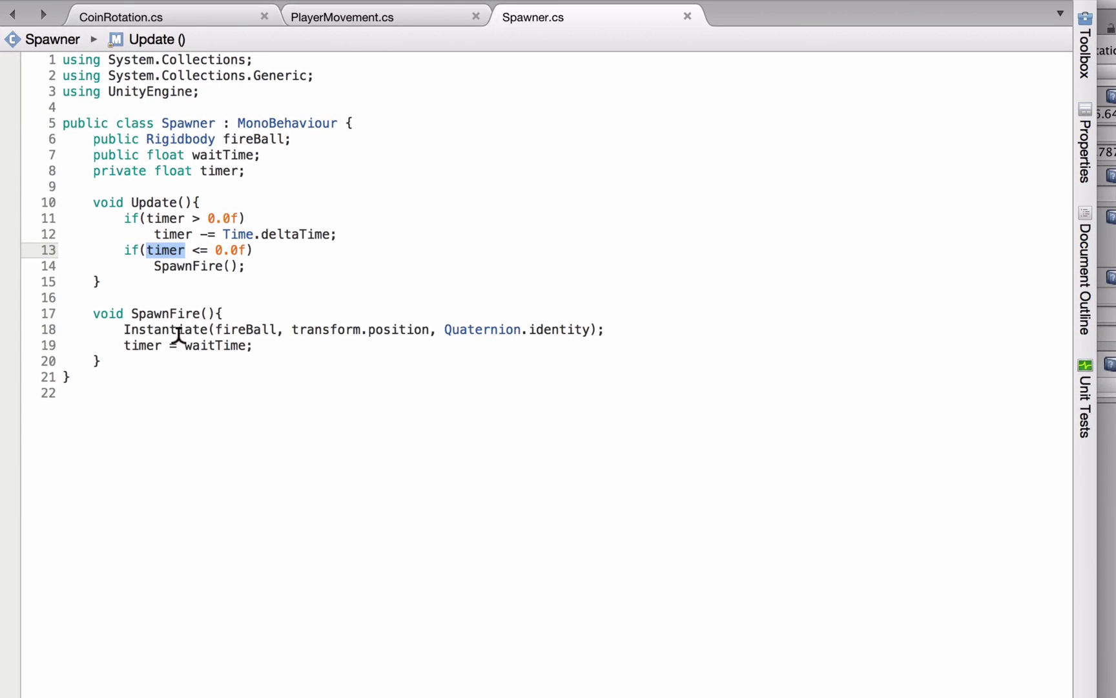
Prefix the Instantiate call on line 18 with 'Rigidbody fb =', fixing the Rigibody typo
{"action": "left_click", "coordinate": [179, 342]}
{"action": "key", "text": "Up"}
{"action": "left_click", "coordinate": [123, 329]}
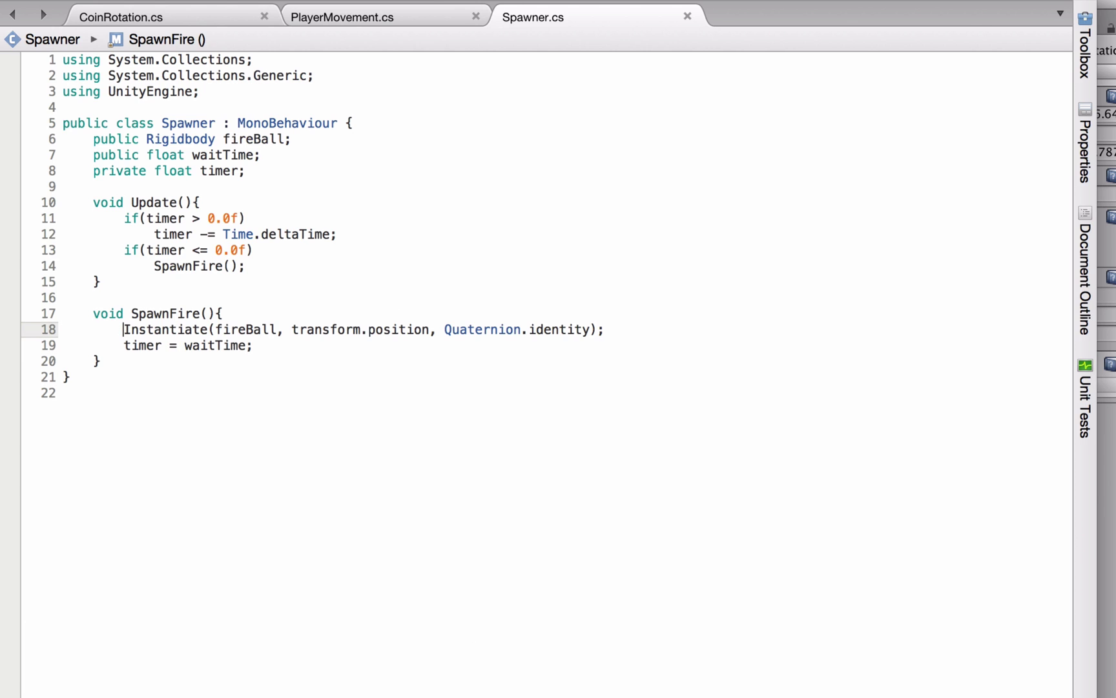
{"action": "type", "text": "Rigi"}
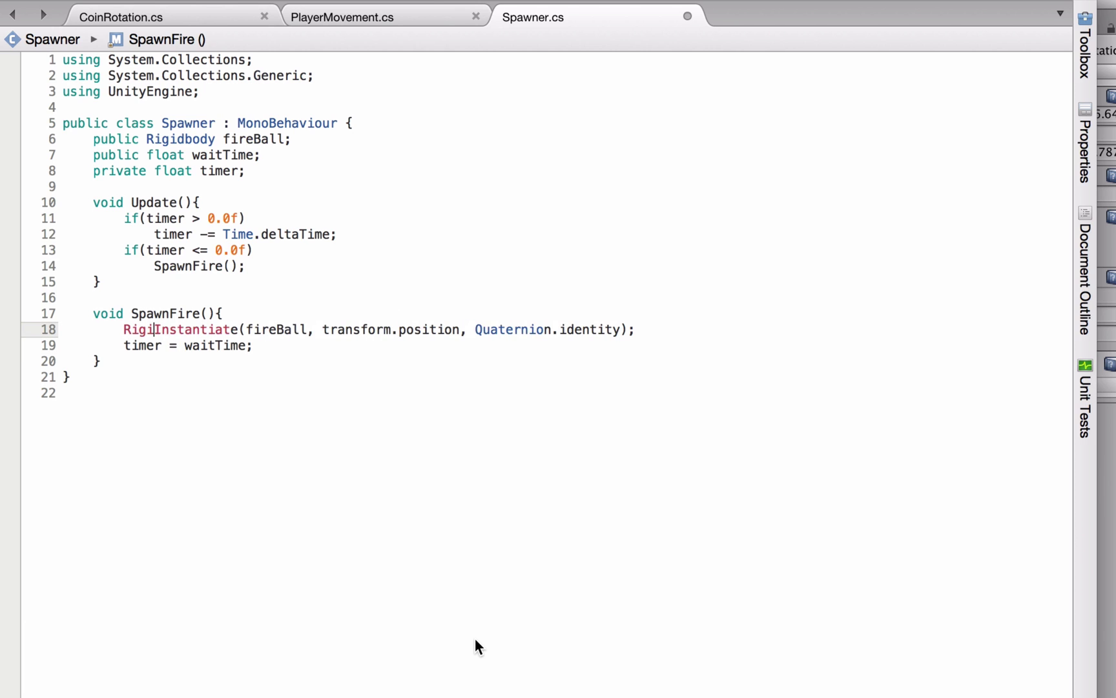
{"action": "type", "text": "dbody "}
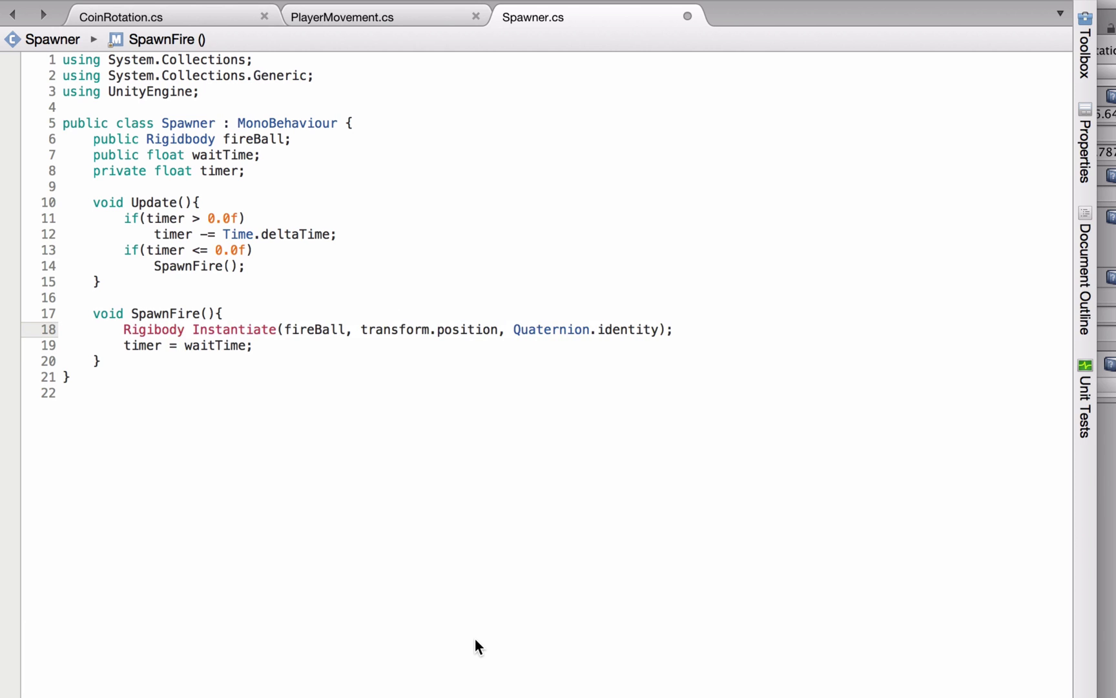
{"action": "type", "text": "fb ="}
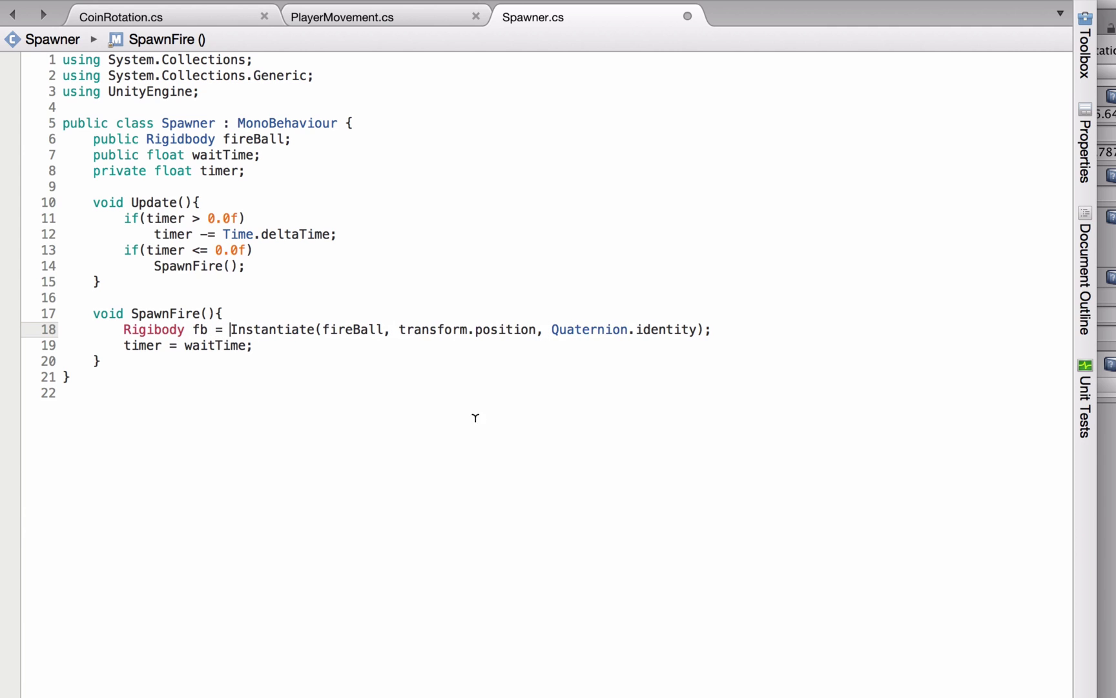
{"action": "left_click", "coordinate": [153, 329]}
{"action": "type", "text": "d"}
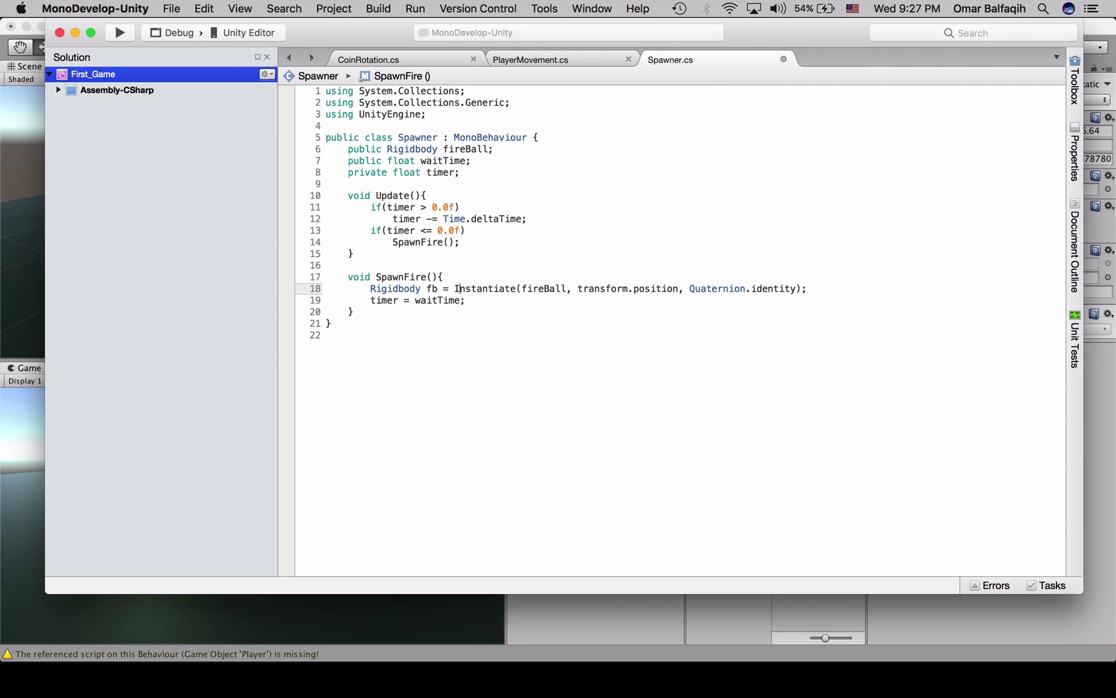
{"action": "key", "text": "shift+End"}
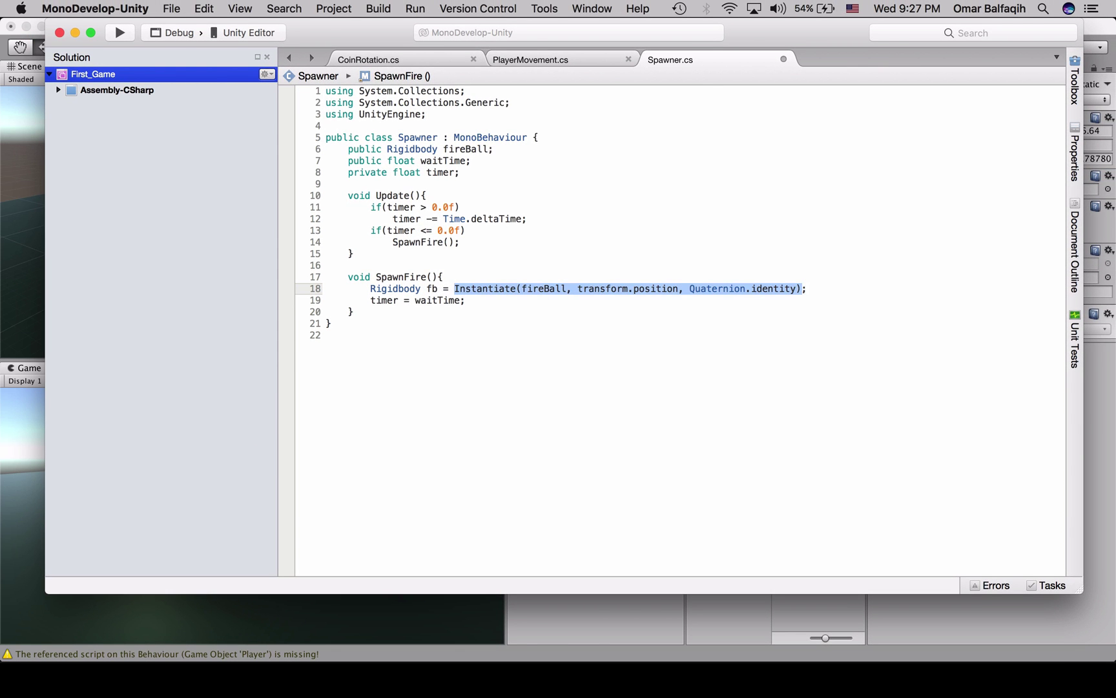
Add an empty line below the Rigidbody fb declaration on line 18
{"action": "key", "text": "super+Tab"}
{"action": "key", "text": "super+Tab"}
{"action": "key", "text": "super+Tab"}
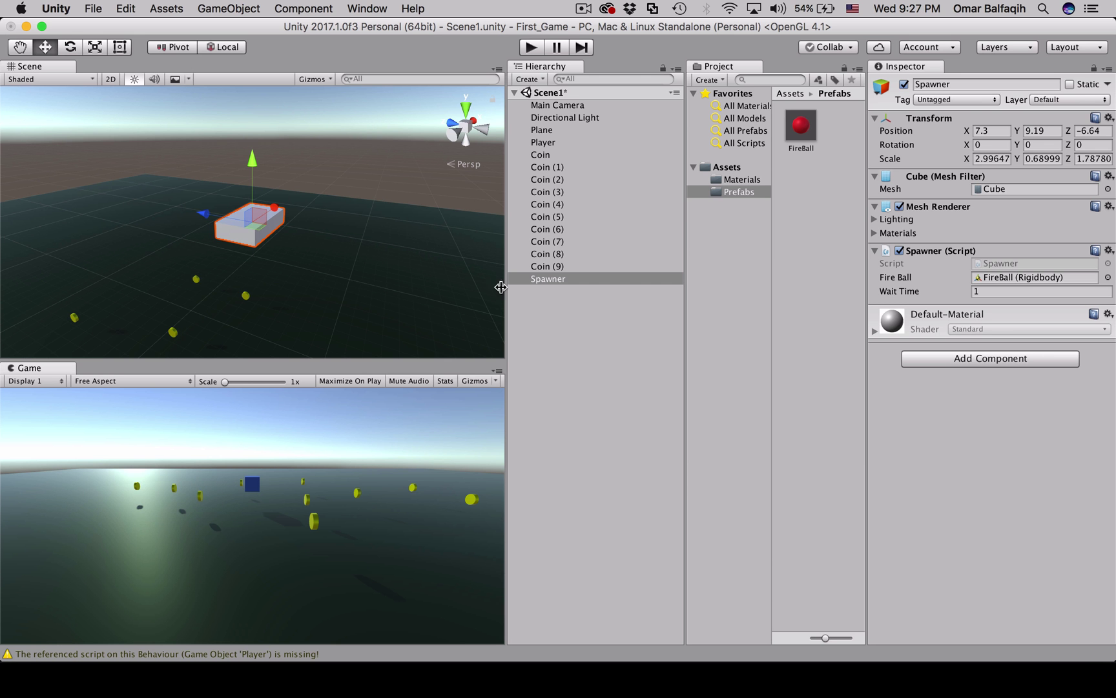
{"action": "key", "text": "super+Tab"}
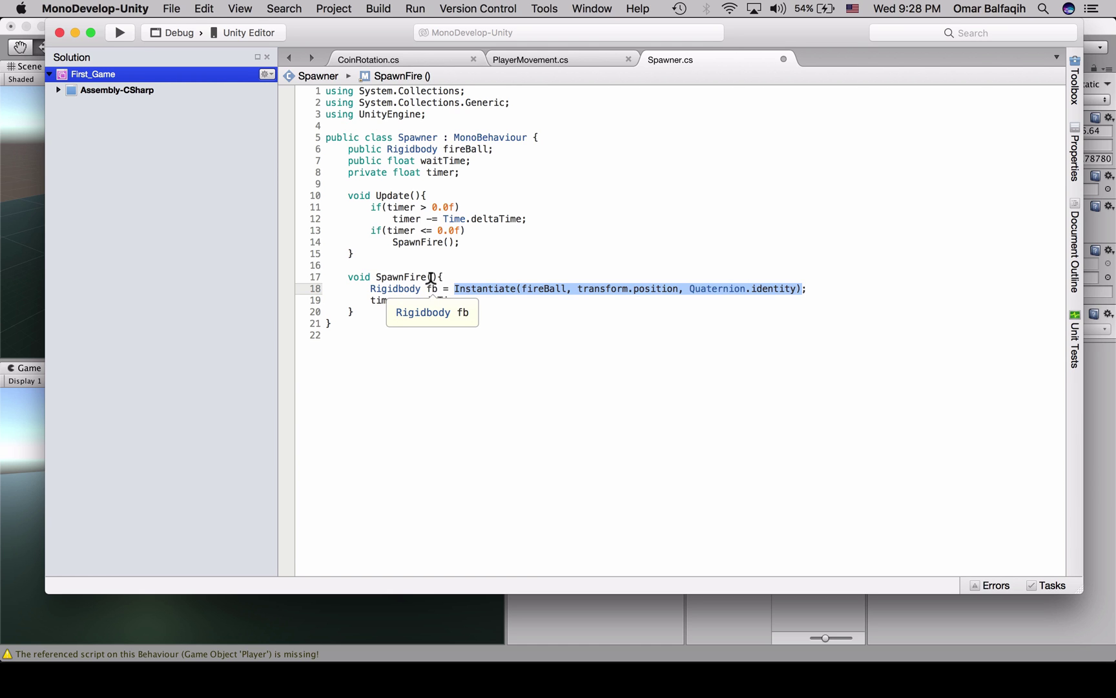
{"action": "left_click", "coordinate": [447, 288]}
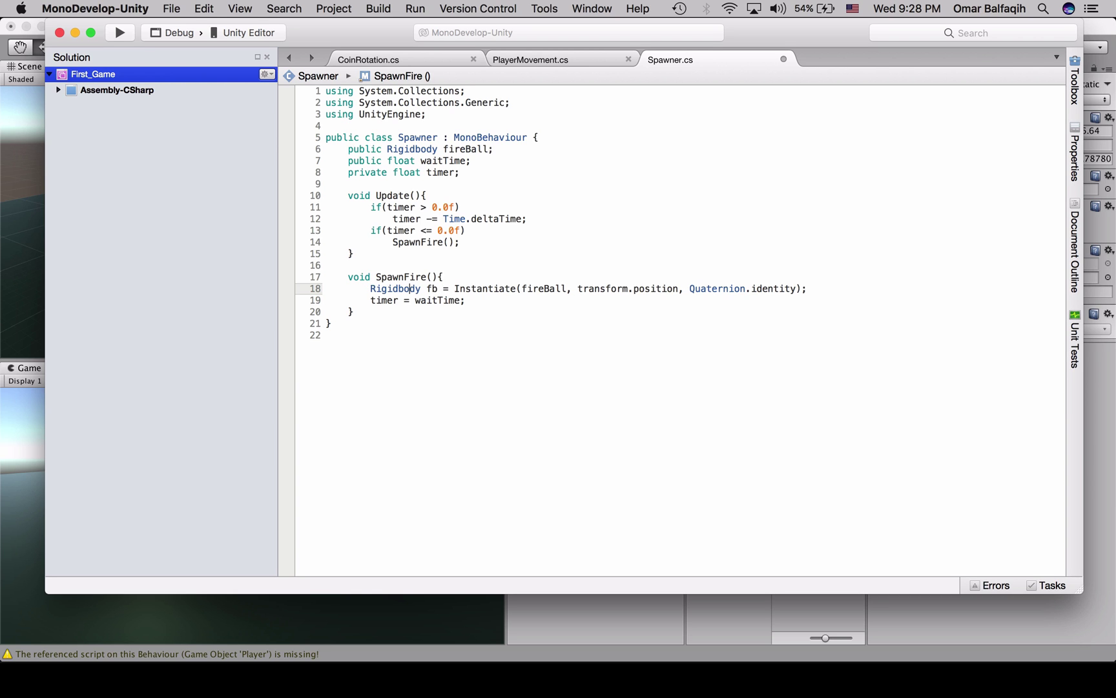
{"action": "key", "text": "shift+Home"}
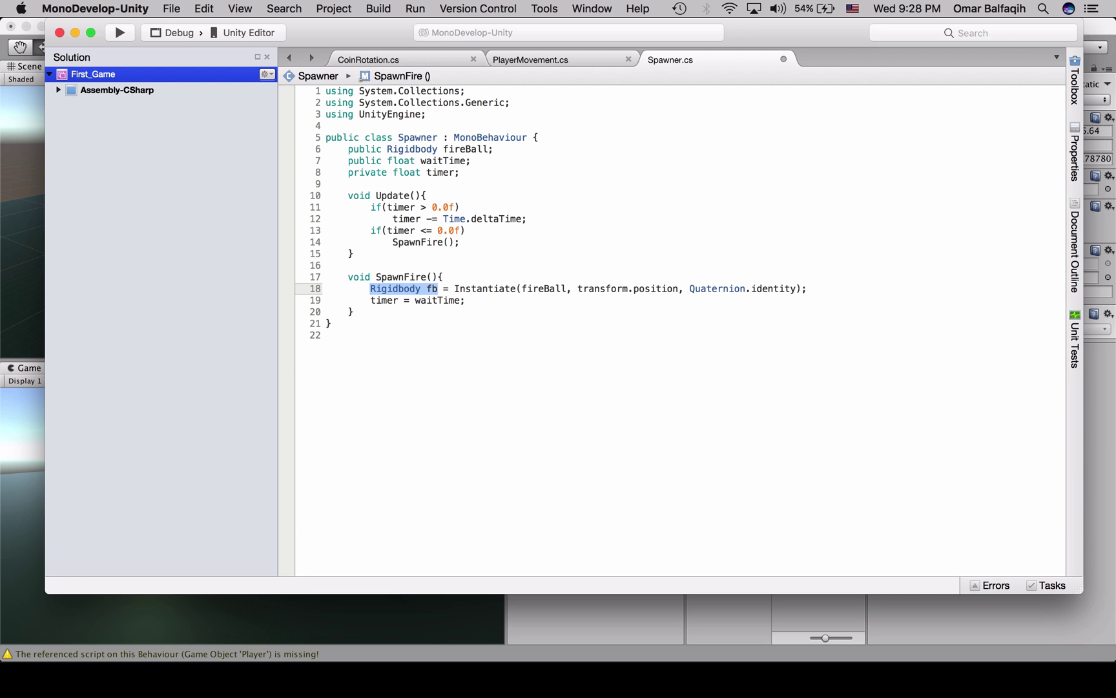
{"action": "key", "text": "End"}
{"action": "key", "text": "Return"}
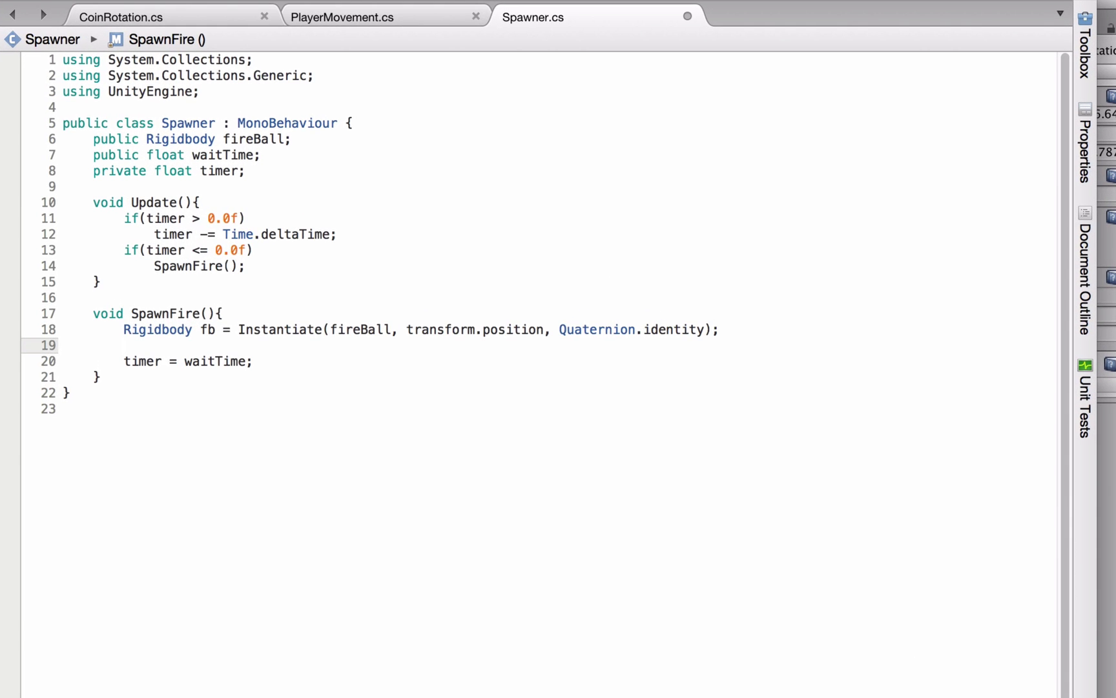
Add an fb.AddForce(new Vector3(x, y, z)) call on the new line
{"action": "type", "text": "fb.Ad"}
{"action": "key", "text": "Return"}
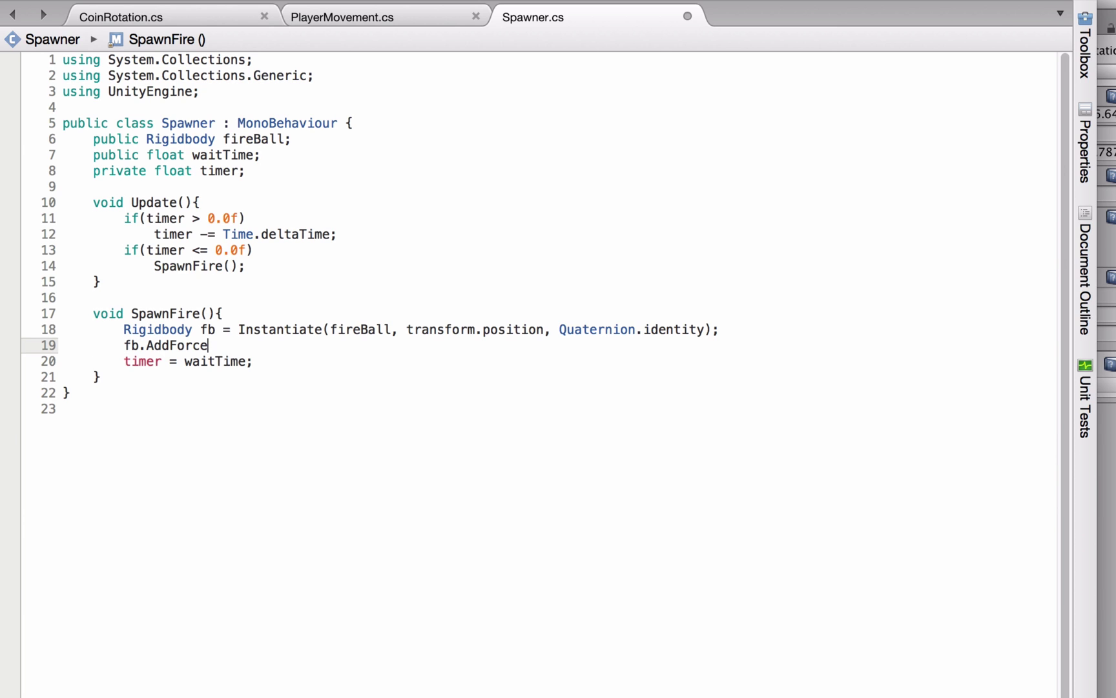
{"action": "type", "text": "("}
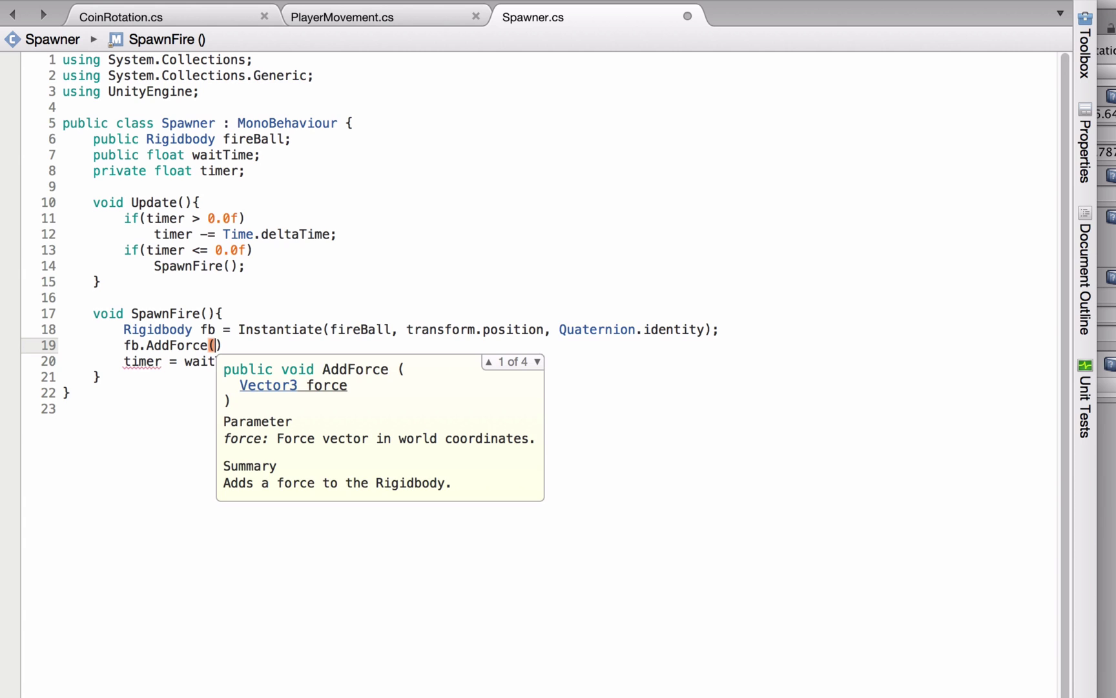
{"action": "type", "text": "new Vecto"}
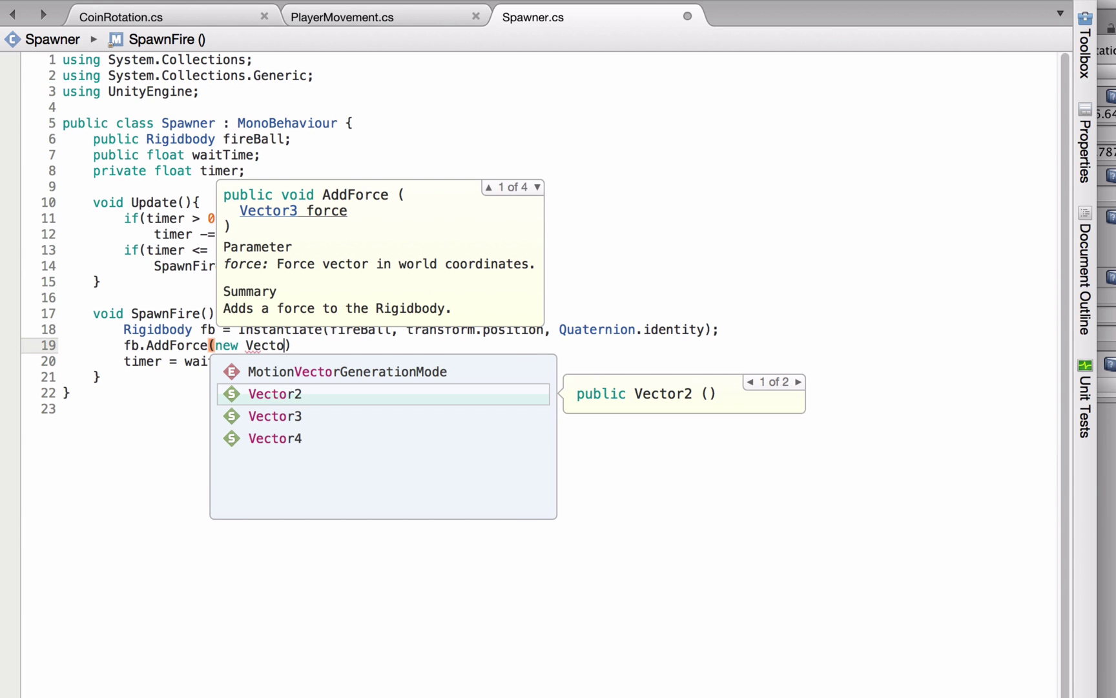
{"action": "key", "text": "Down"}
{"action": "key", "text": "Return"}
{"action": "type", "text": "("}
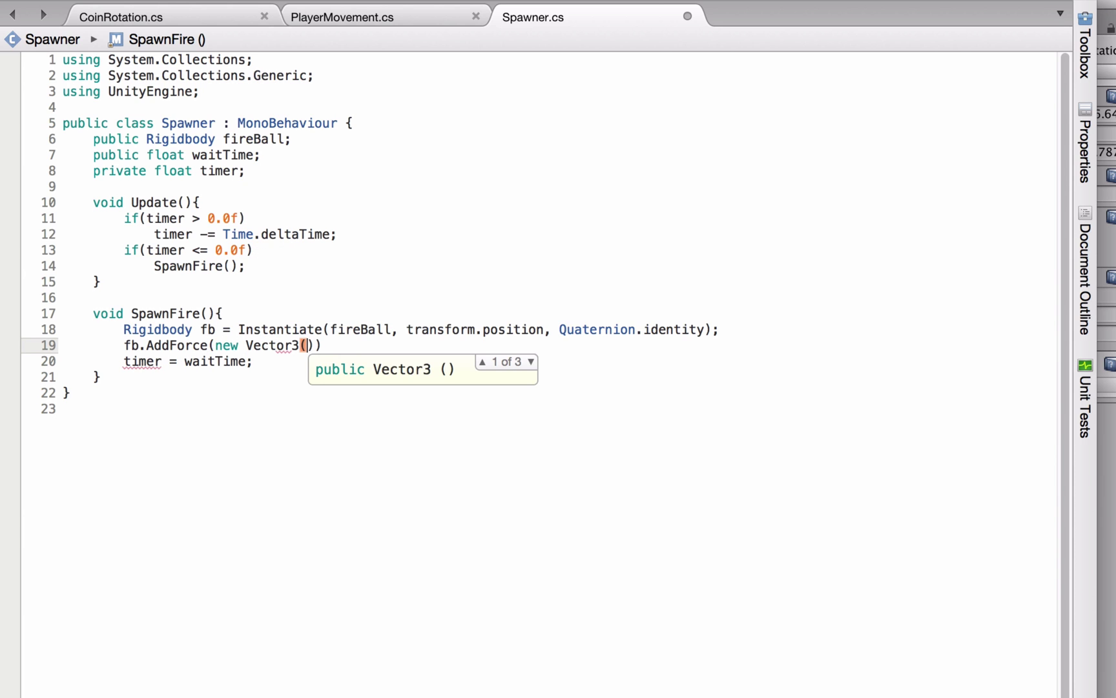
{"action": "type", "text": "x, y"}
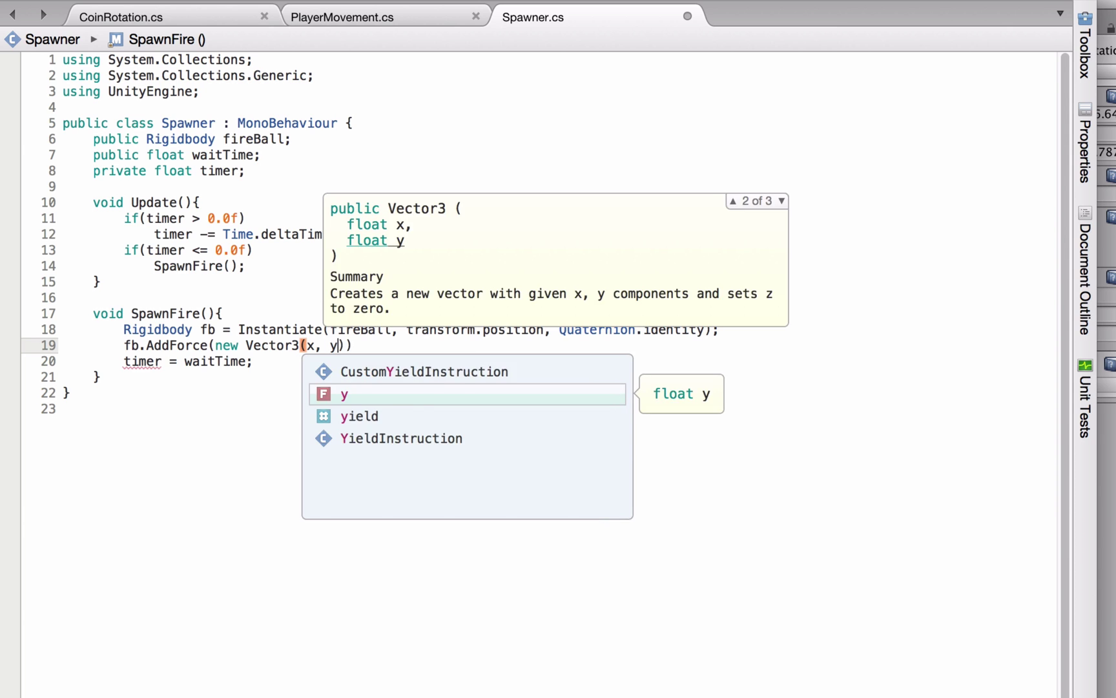
{"action": "type", "text": ", z))'"}
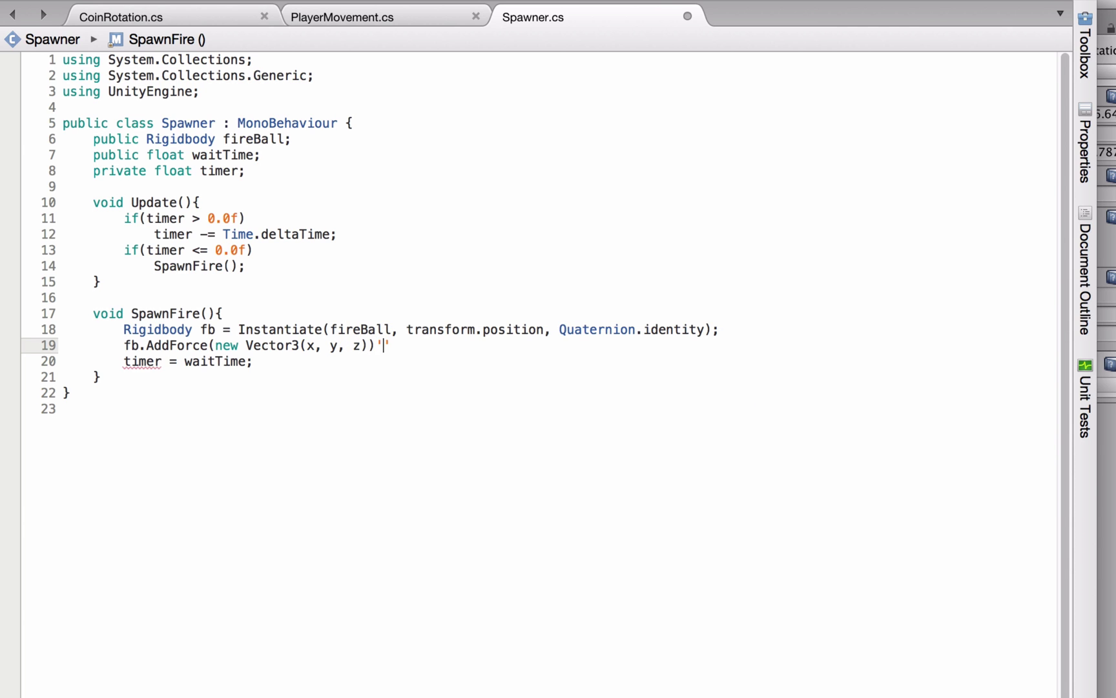
{"action": "key", "text": "BackSpace"}
Replace the x component with Random.Range(-100, 100)
{"action": "type", "text": ";"}
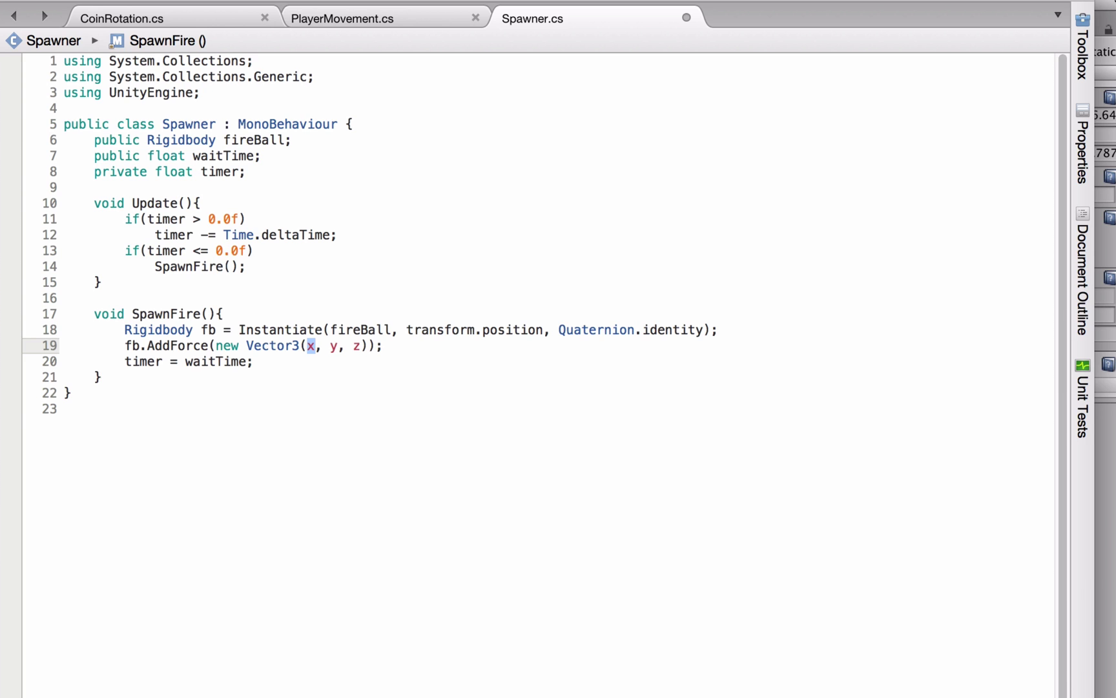
{"action": "type", "text": "Ran"}
{"action": "key", "text": "Return"}
{"action": "type", "text": "."}
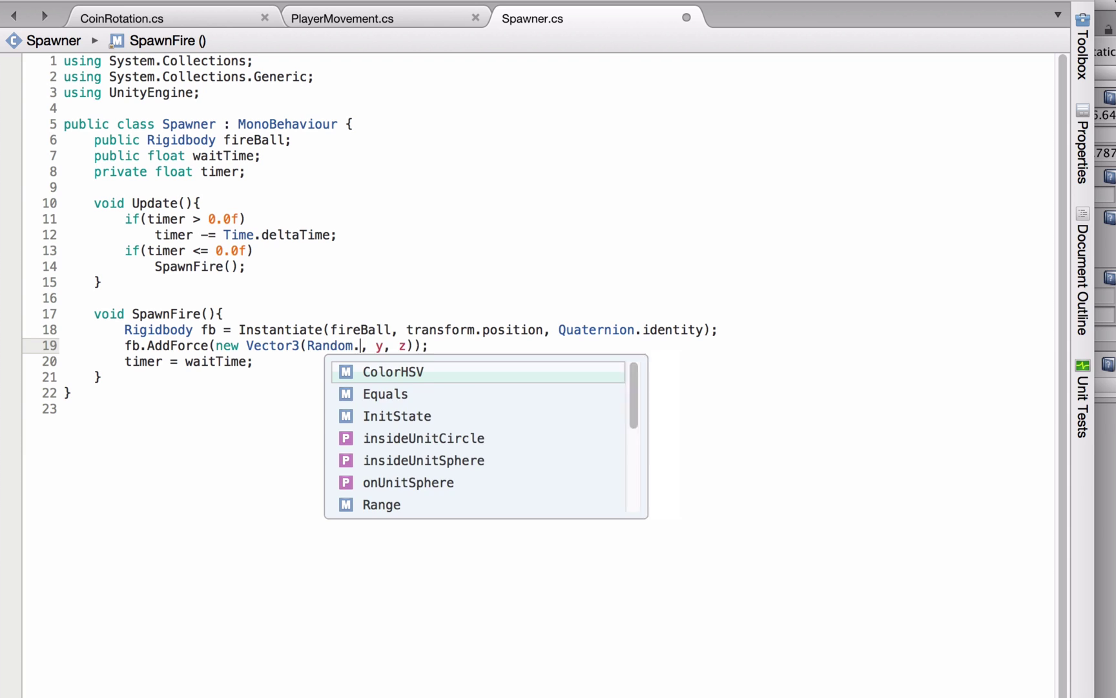
{"action": "type", "text": "Ra"}
{"action": "key", "text": "Return"}
{"action": "type", "text": "*"}
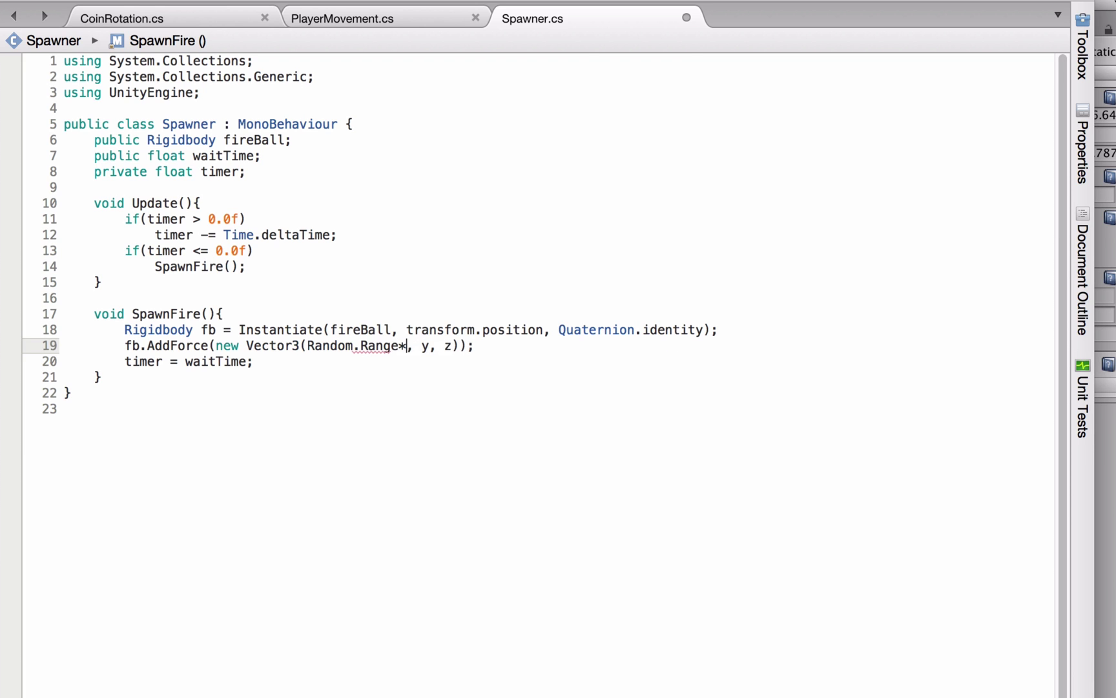
{"action": "key", "text": "BackSpace"}
{"action": "type", "text": "("}
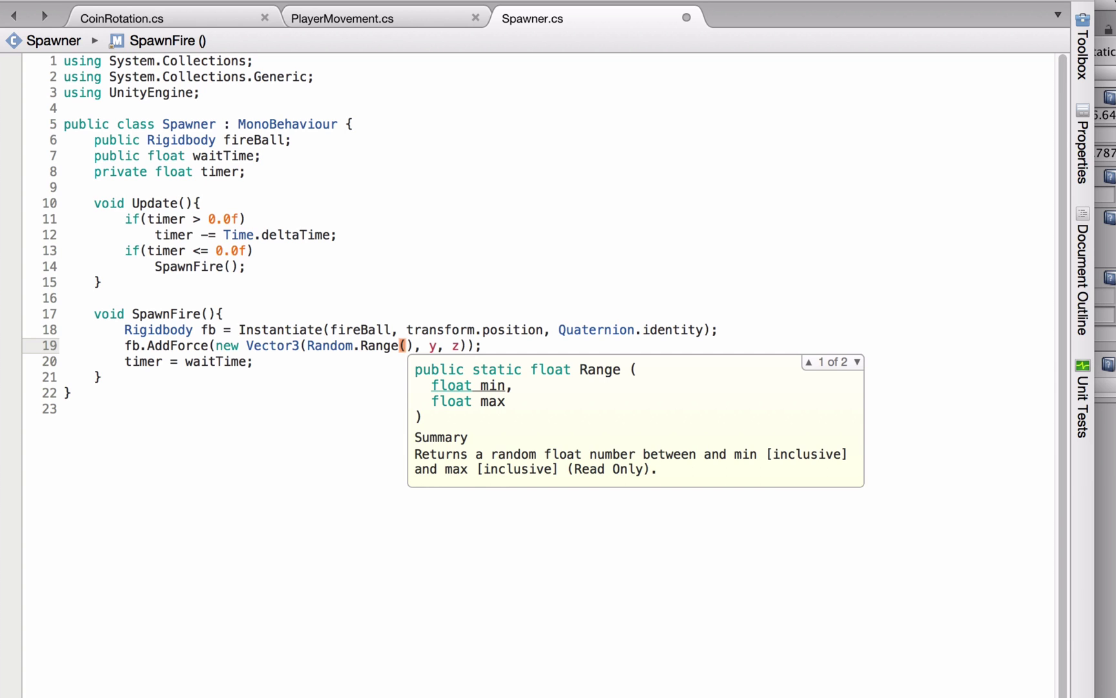
{"action": "type", "text": "-1"}
{"action": "type", "text": "00, 100"}
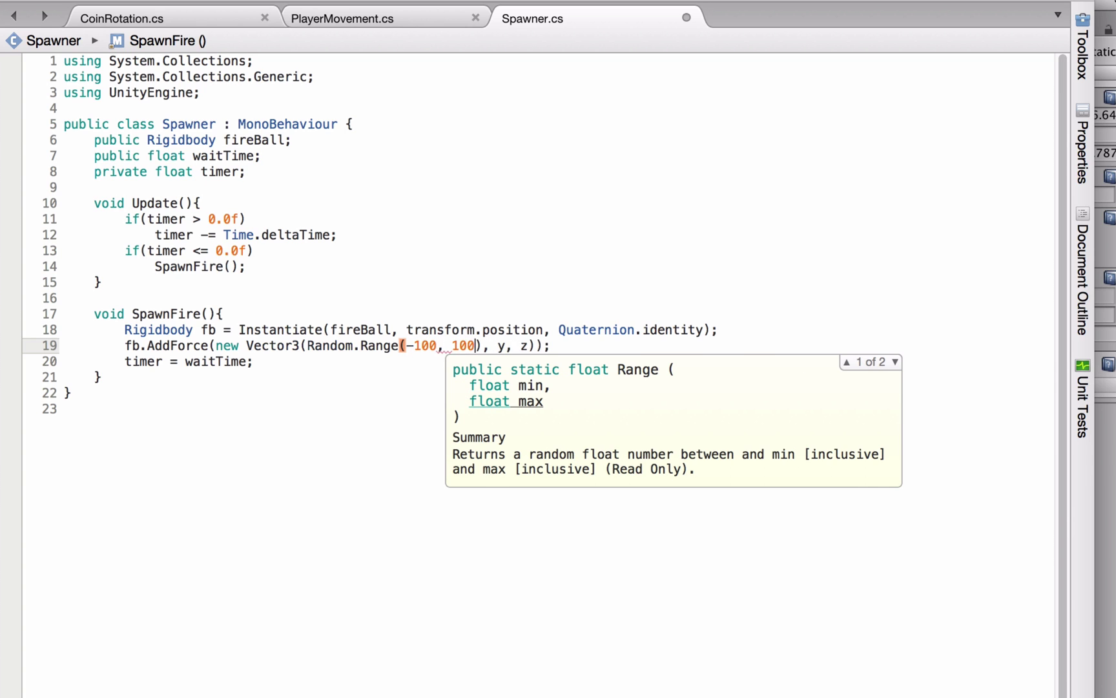
{"action": "key", "text": "Escape"}
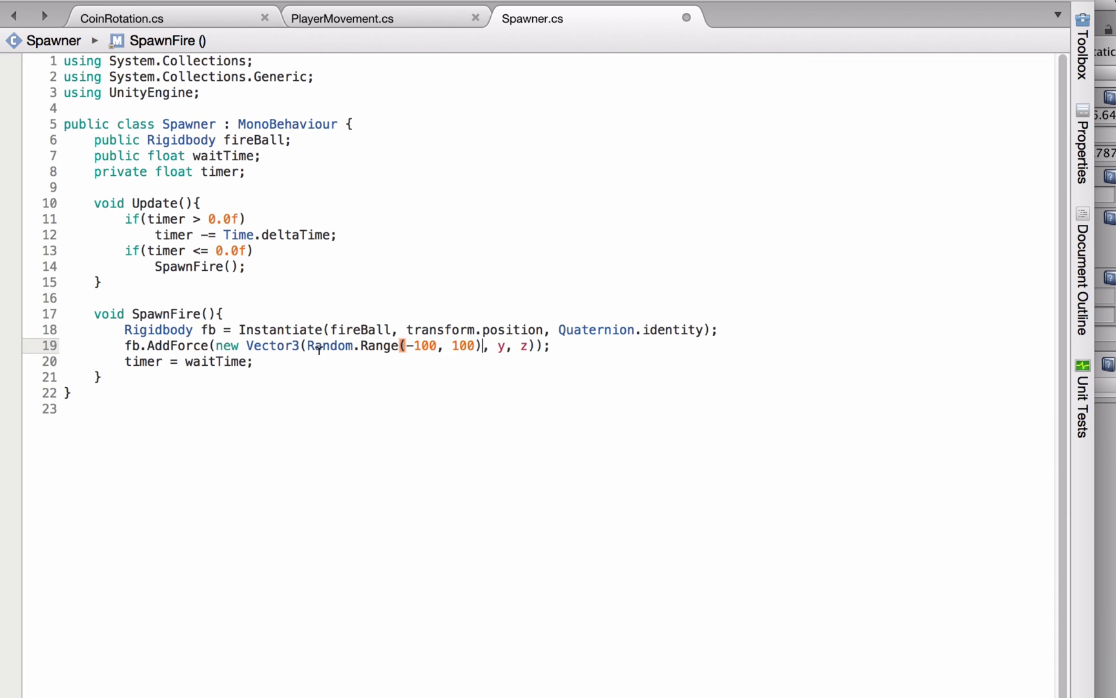
Copy Random.Range(-100, 100) over the y and z components too
{"action": "left_click_drag", "start_coordinate": [307, 344], "coordinate": [482, 348]}
{"action": "key", "text": "ctrl+c"}
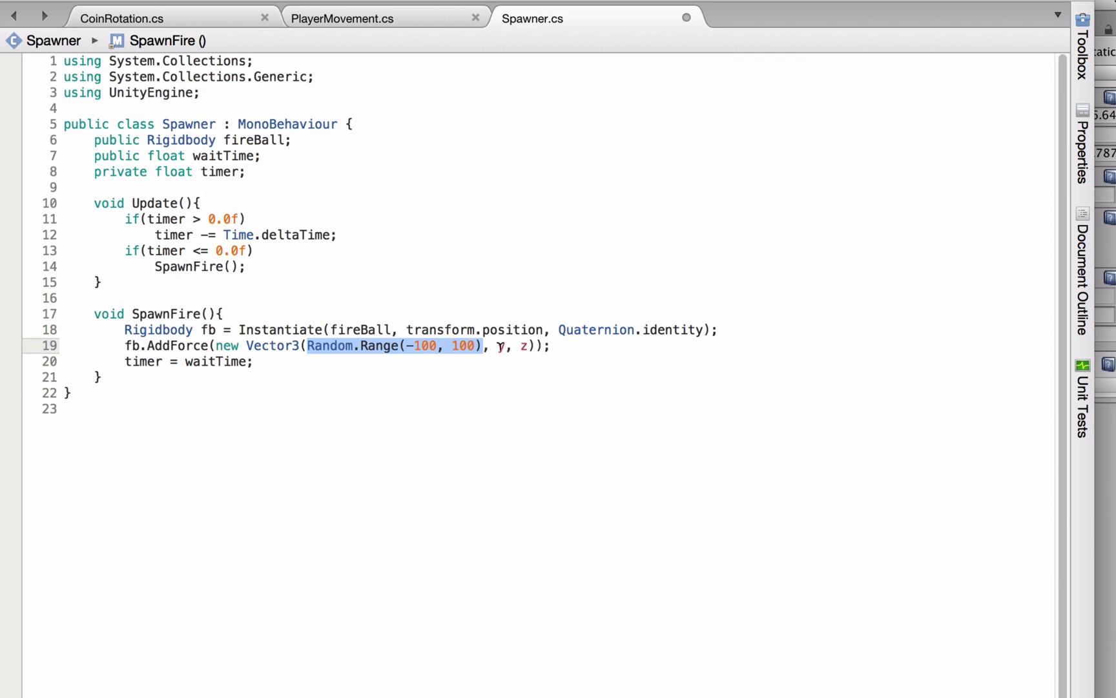
{"action": "double_click", "coordinate": [502, 346]}
{"action": "key", "text": "ctrl+v"}
{"action": "left_click", "coordinate": [689, 346]}
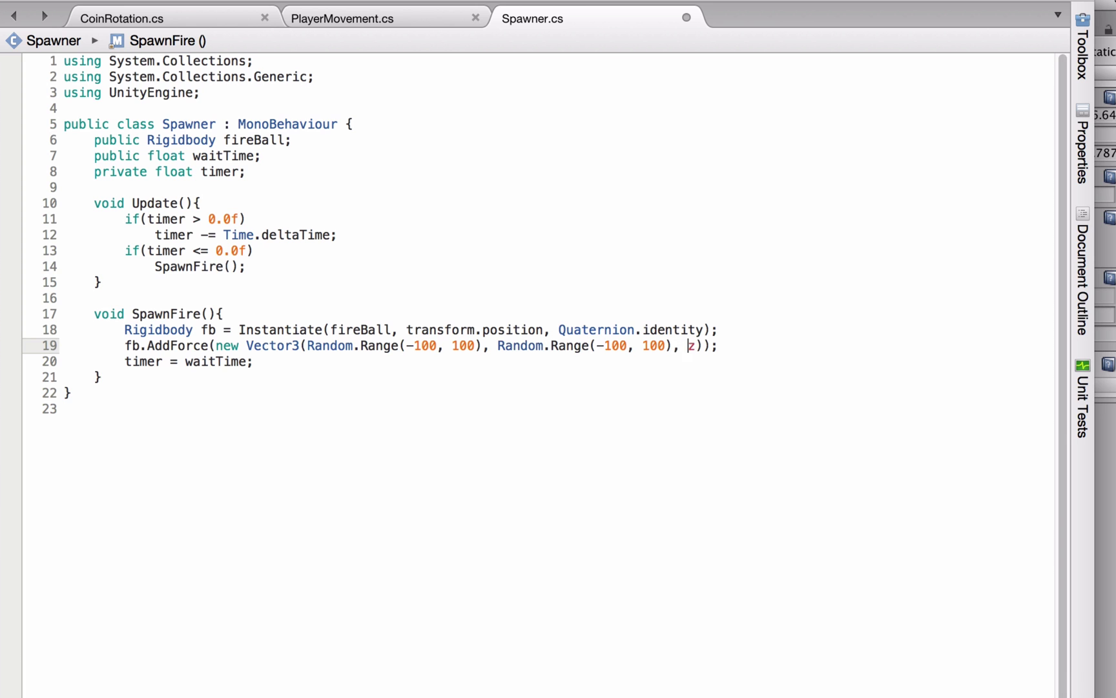
{"action": "double_click", "coordinate": [691, 345]}
{"action": "key", "text": "ctrl+v"}
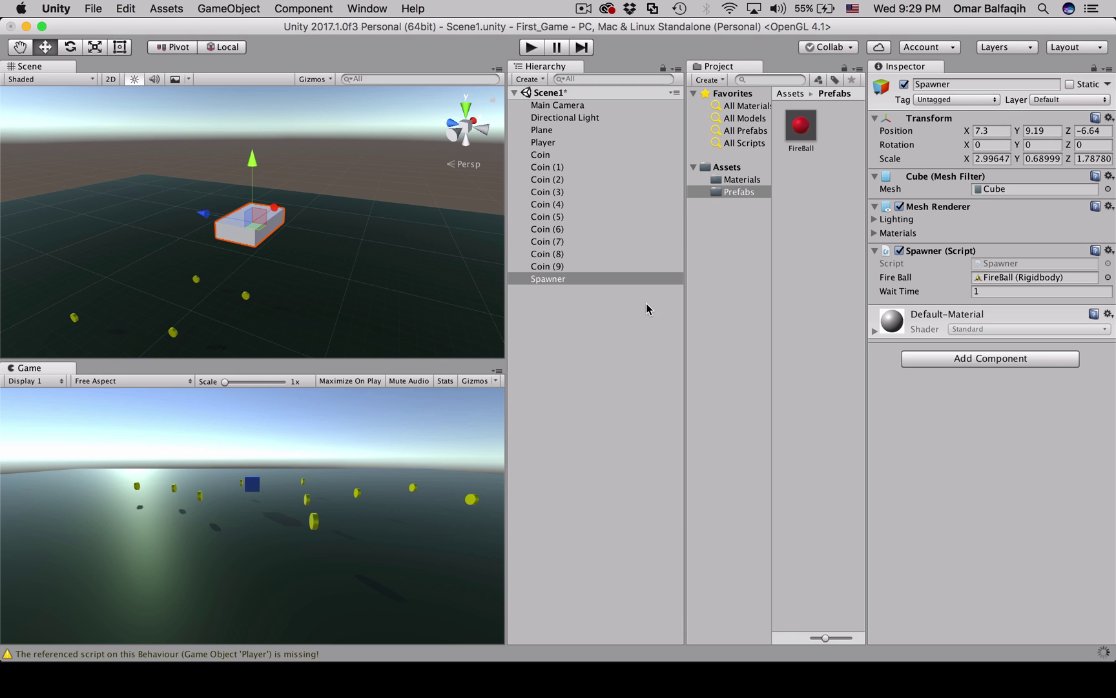
{"action": "key", "text": "super+Tab"}
Play-test the spawner, then multiply the AddForce Vector3 by 10 in Spawner.cs
{"action": "key", "text": "super+p"}
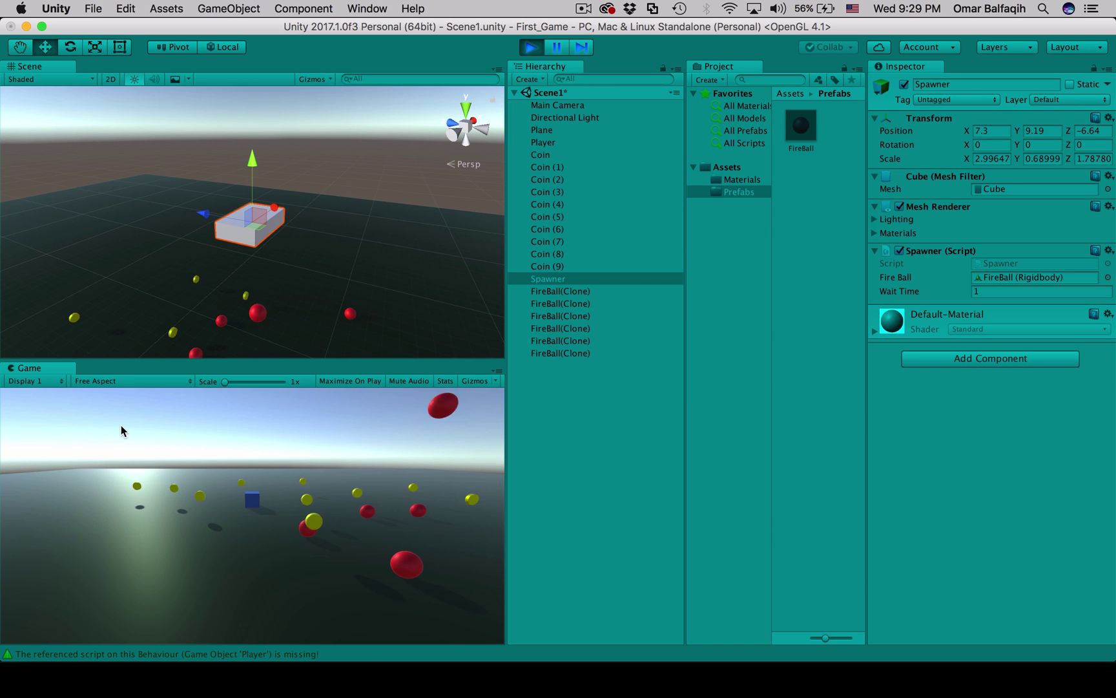
{"action": "key", "text": "super+p"}
{"action": "key", "text": "super+Tab"}
{"action": "left_click", "coordinate": [595, 300]}
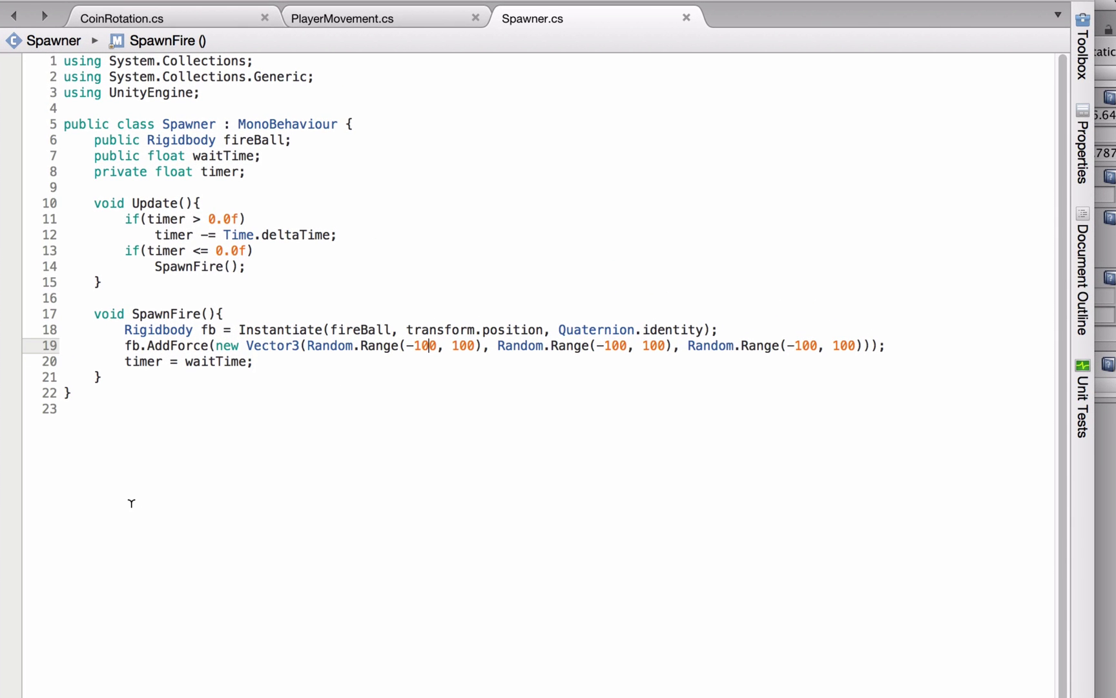
{"action": "key", "text": "shift+Right"}
{"action": "key", "text": "shift+Right"}
{"action": "key", "text": "Left"}
{"action": "key", "text": "Left"}
{"action": "key", "text": "Left"}
{"action": "key", "text": "Right"}
{"action": "type", "text": "* "}
{"action": "type", "text": "10"}
Play-test the stronger random launch force in Unity
{"action": "key", "text": "super+Tab"}
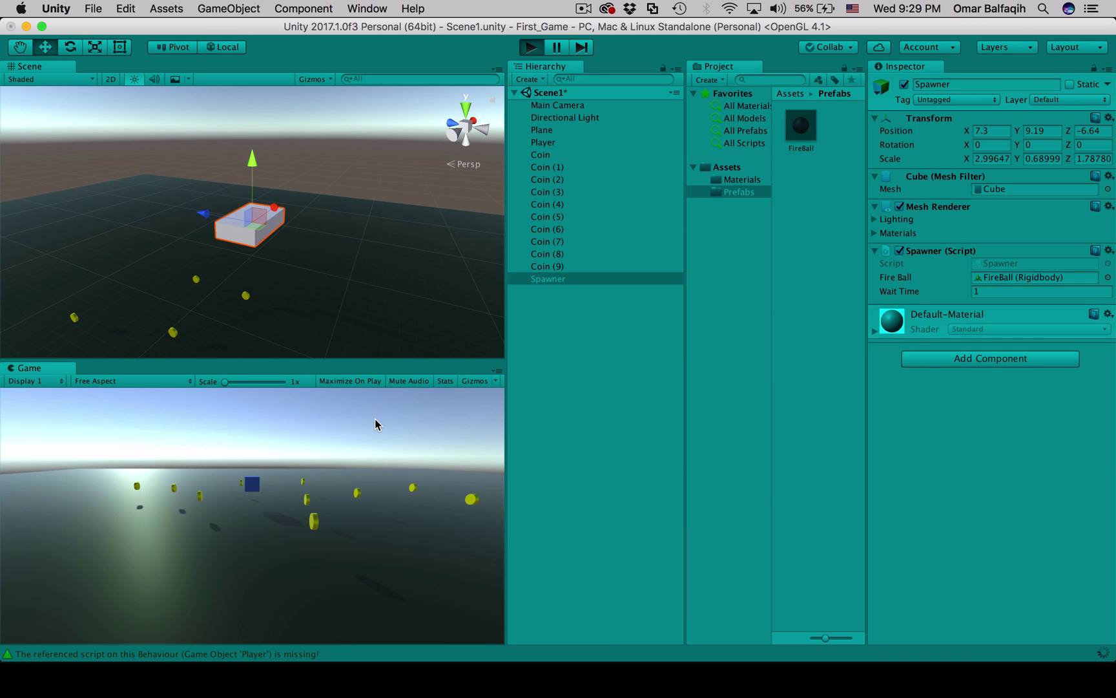
{"action": "key", "text": "super+p"}
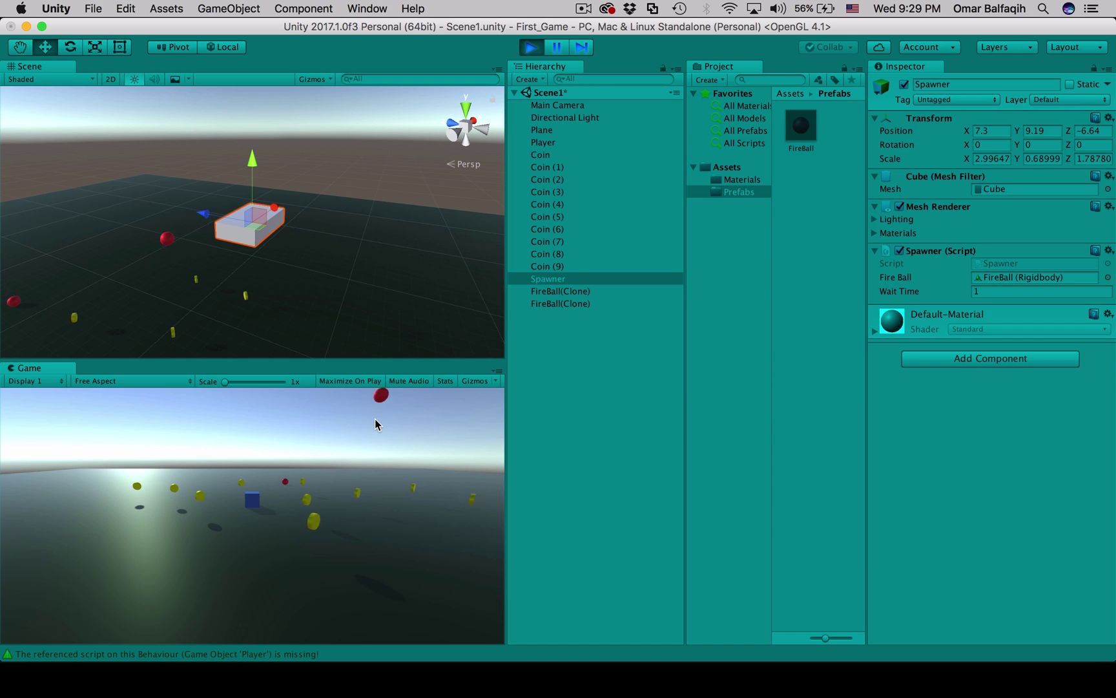
{"action": "key", "text": "super+p"}
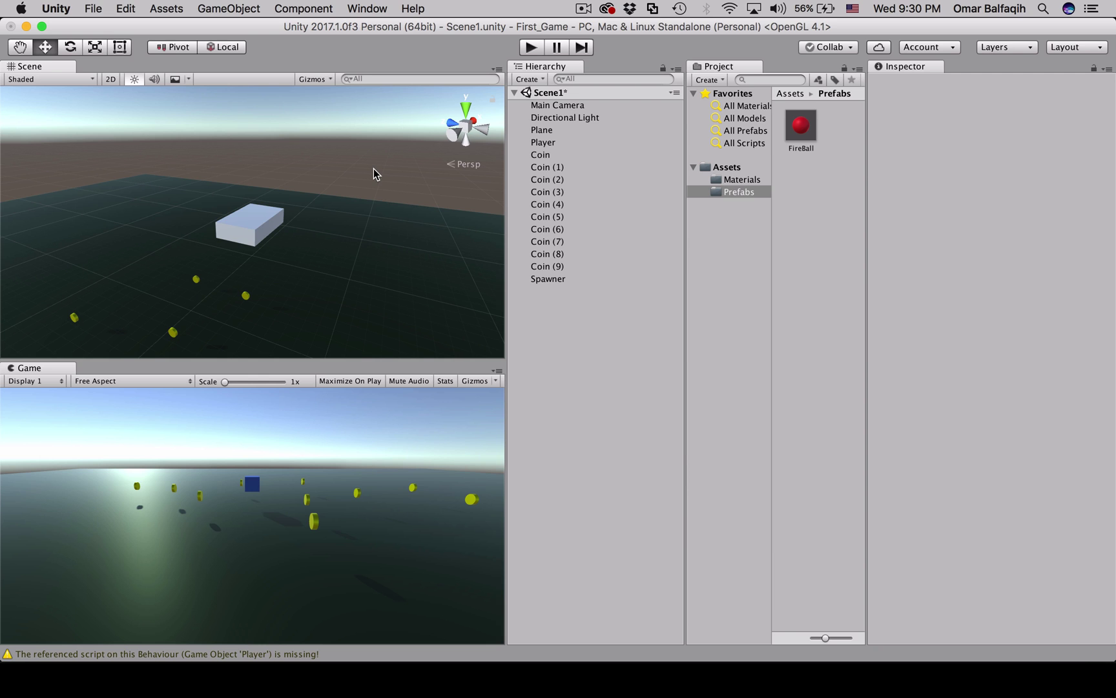
Select the Player in the Hierarchy and open its PlayerMovement script in MonoDevelop
{"action": "left_click", "coordinate": [548, 279]}
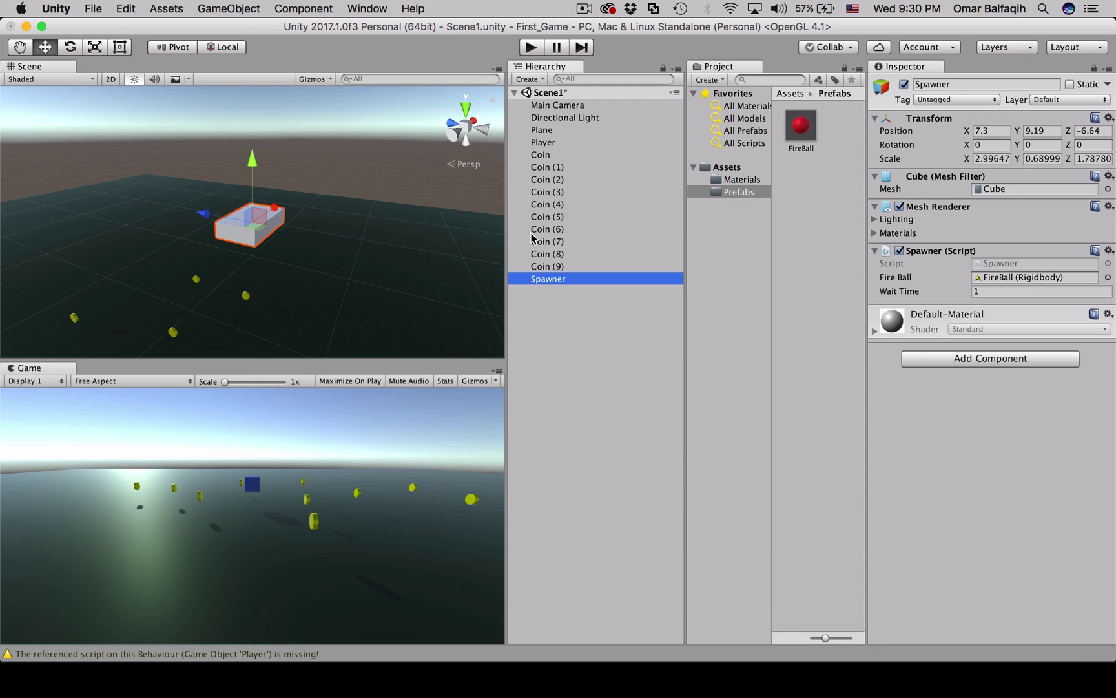
{"action": "left_click", "coordinate": [555, 143]}
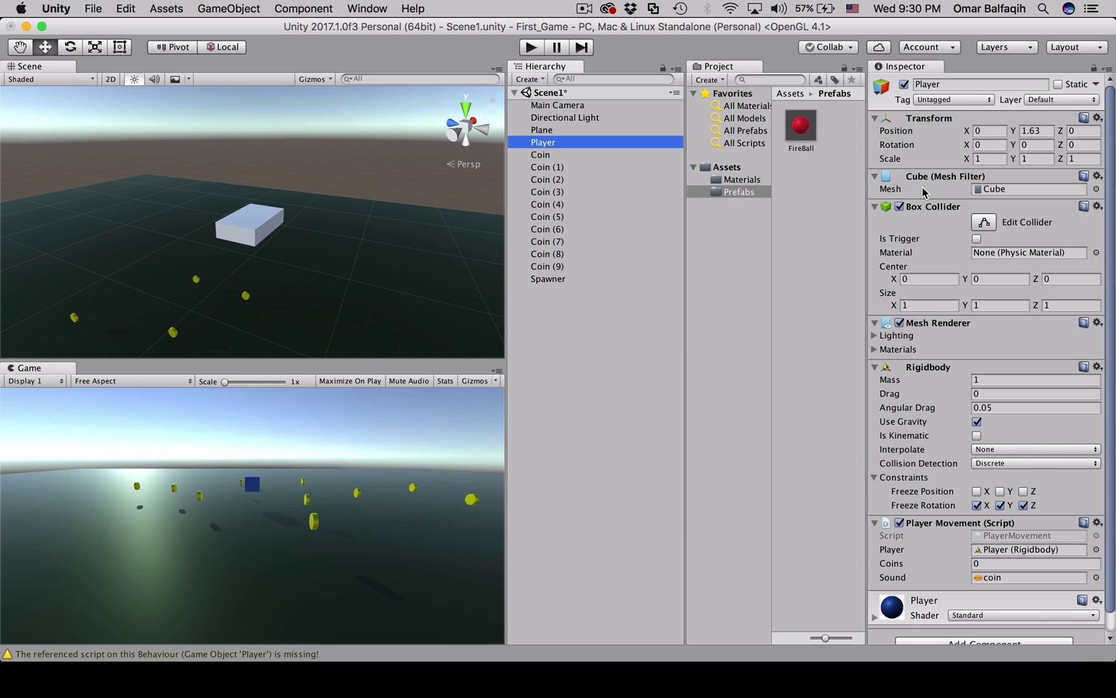
{"action": "key", "text": "super+Tab"}
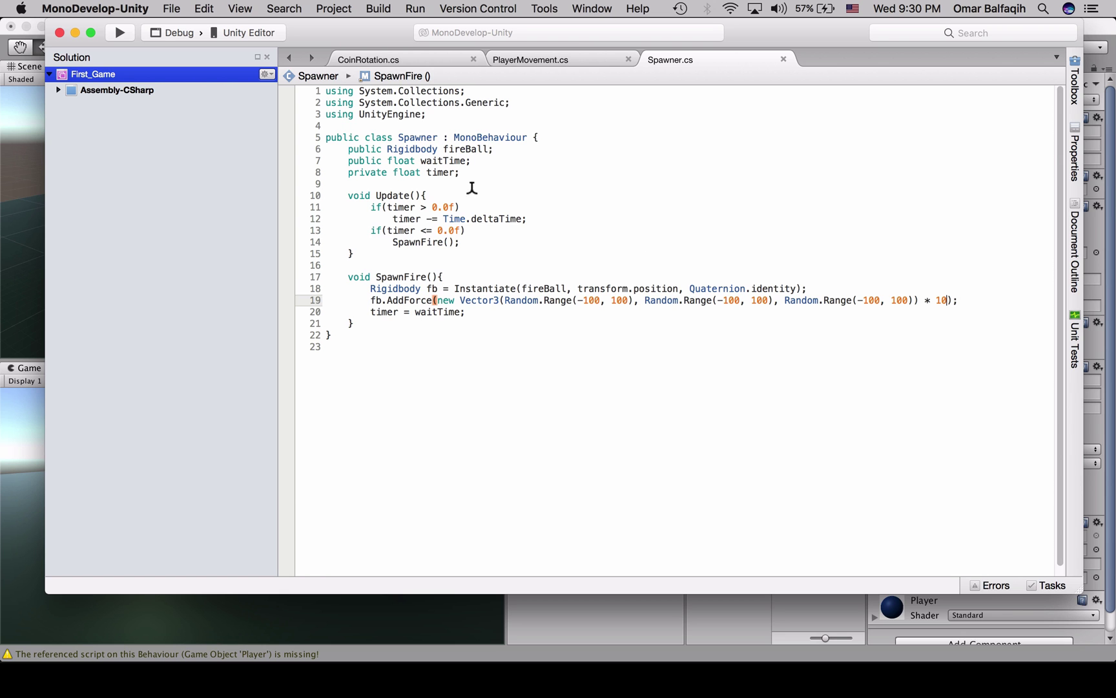
{"action": "key", "text": "super+Tab"}
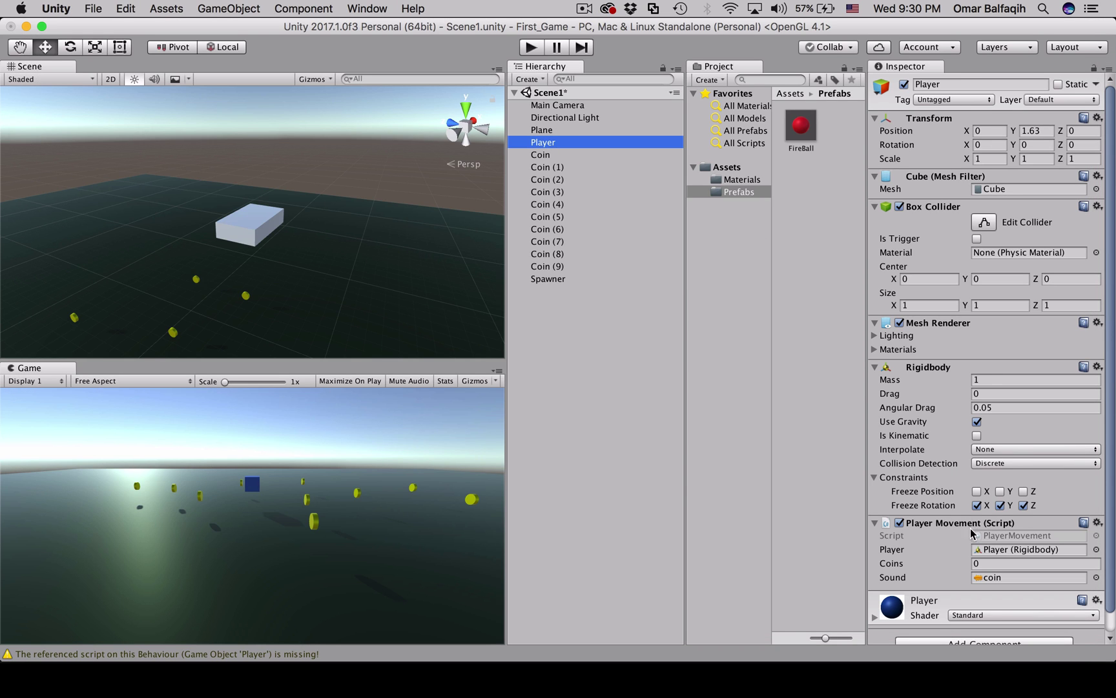
{"action": "double_click", "coordinate": [1008, 535]}
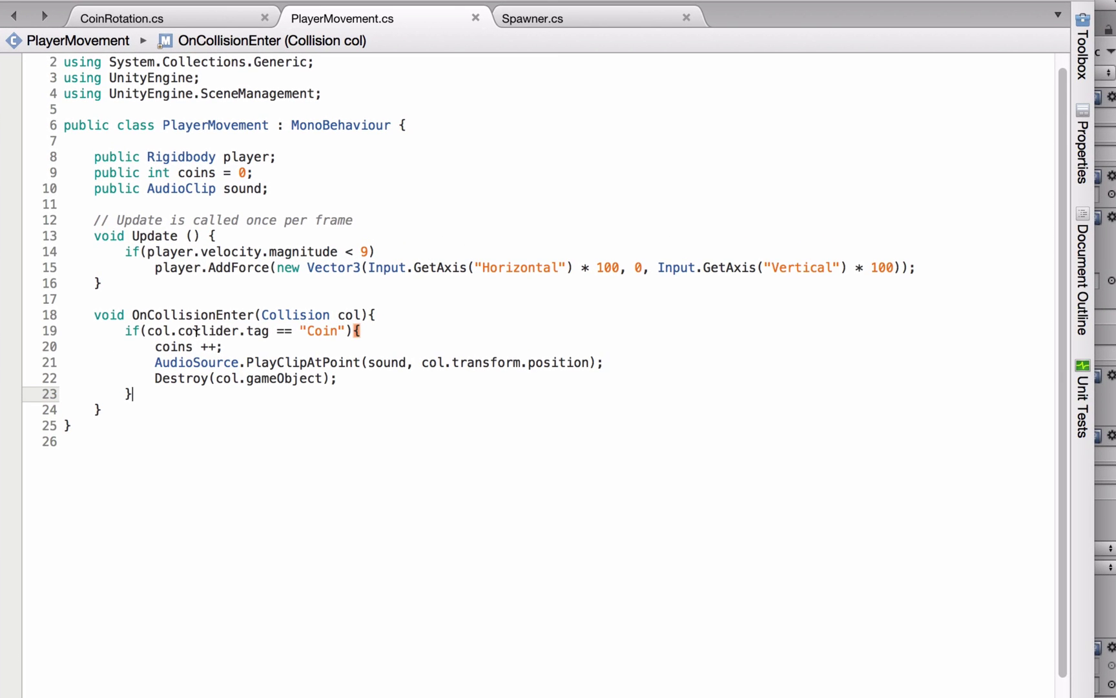
Duplicate the coin tag check below itself as a new if block testing for tag "Fire"
{"action": "left_click", "coordinate": [125, 330]}
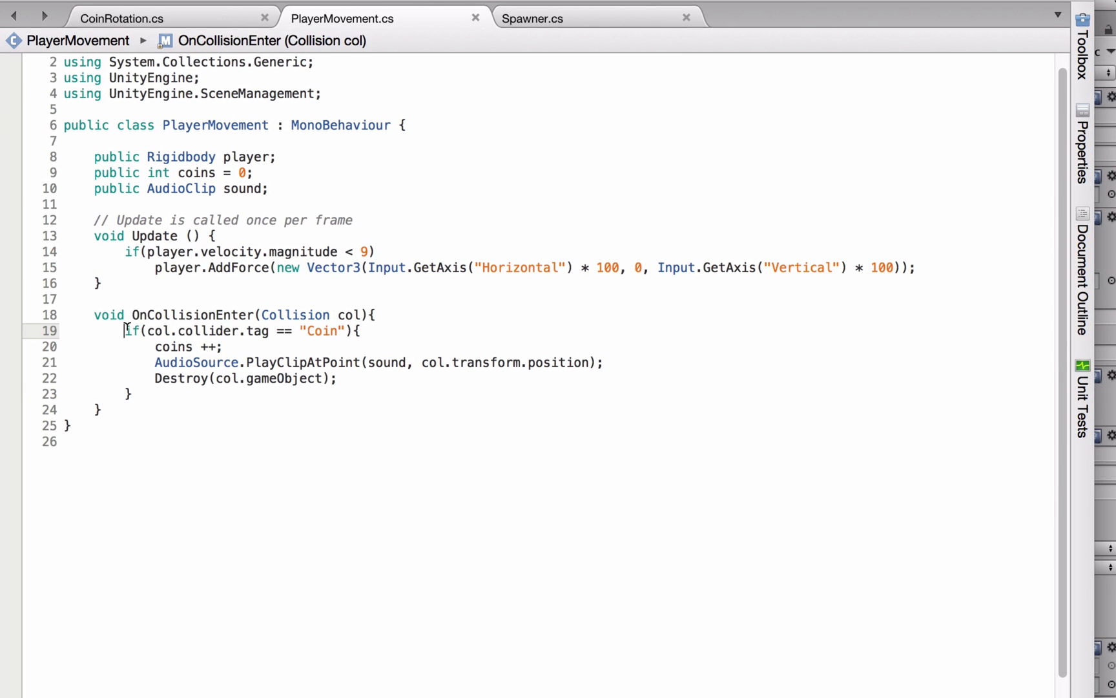
{"action": "key", "text": "shift+End"}
{"action": "key", "text": "ctrl+c"}
{"action": "key", "text": "Down"}
{"action": "key", "text": "Down"}
{"action": "key", "text": "Down"}
{"action": "key", "text": "Down"}
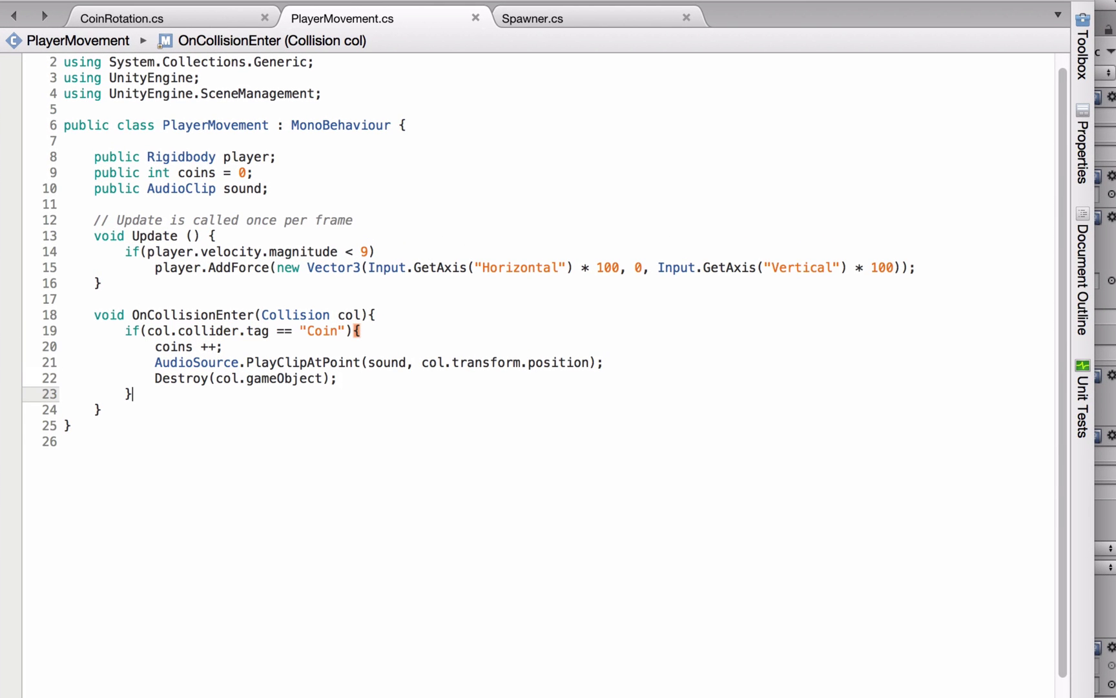
{"action": "key", "text": "Return"}
{"action": "key", "text": "Return"}
{"action": "key", "text": "ctrl+v"}
{"action": "key", "text": "Return"}
{"action": "key", "text": "Return"}
{"action": "type", "text": "}"}
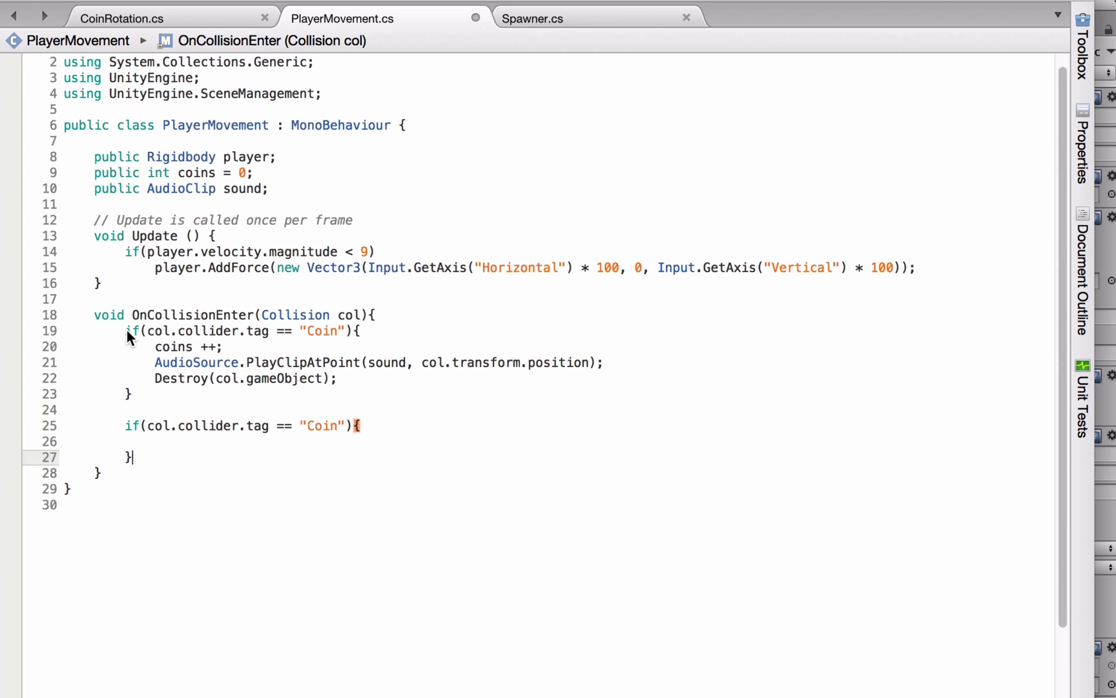
{"action": "key", "text": "Up"}
{"action": "key", "text": "Up"}
{"action": "key", "text": "End"}
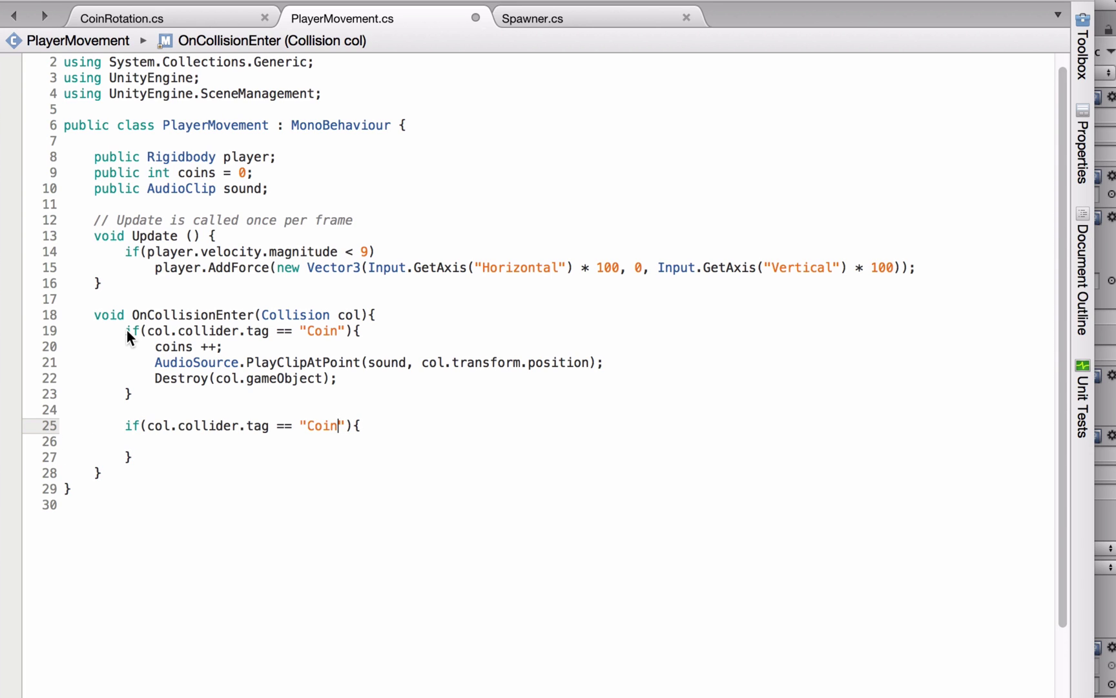
{"action": "key", "text": "Left"}
{"action": "key", "text": "Left"}
{"action": "key", "text": "Left"}
{"action": "key", "text": "shift+Left"}
{"action": "key", "text": "shift+Left"}
{"action": "key", "text": "shift+Left"}
{"action": "key", "text": "shift+Left"}
{"action": "type", "text": "Fire"}
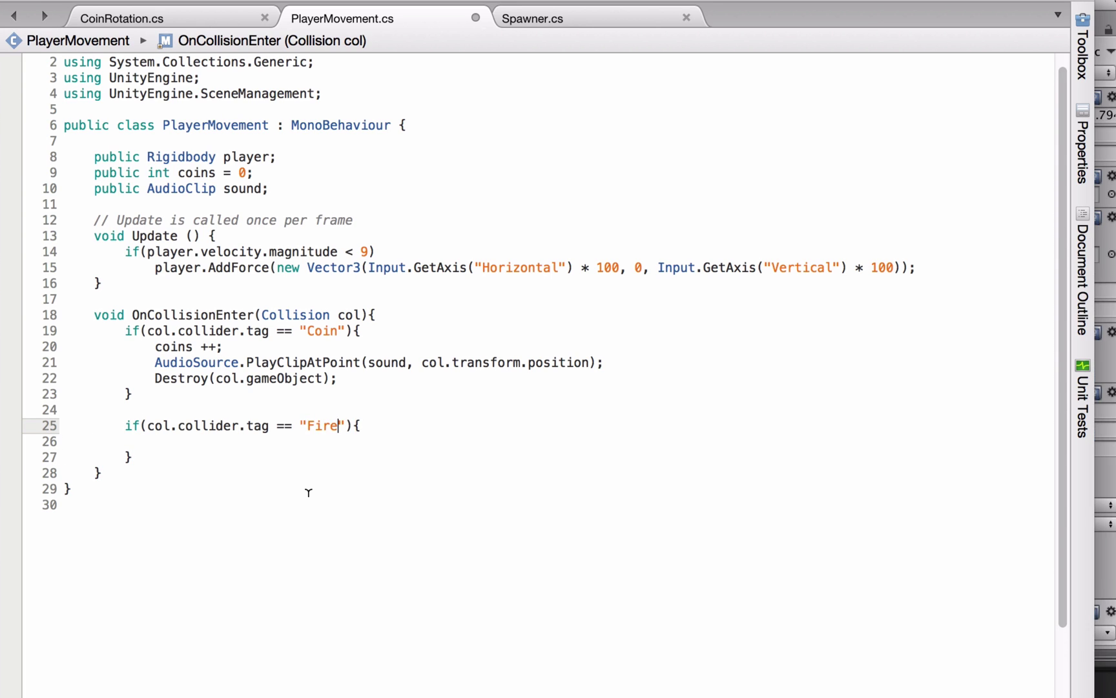
Inside the Fire block, set transform.position = new Vector3(0, 1, 0)
{"action": "key", "text": "Down"}
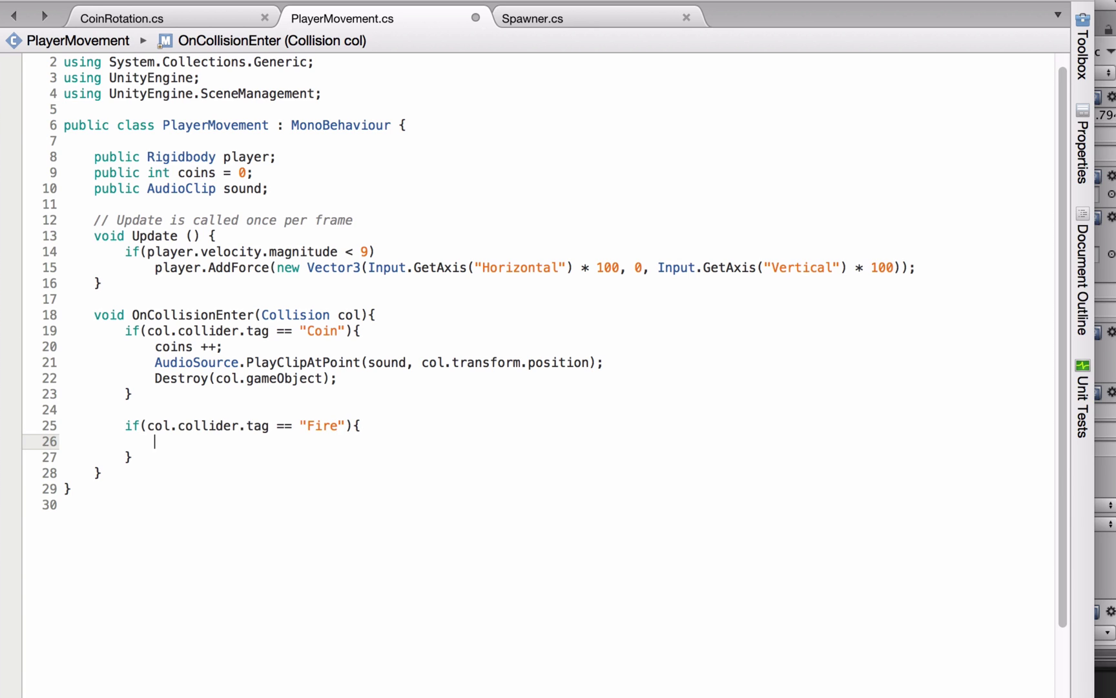
{"action": "type", "text": "transform.po"}
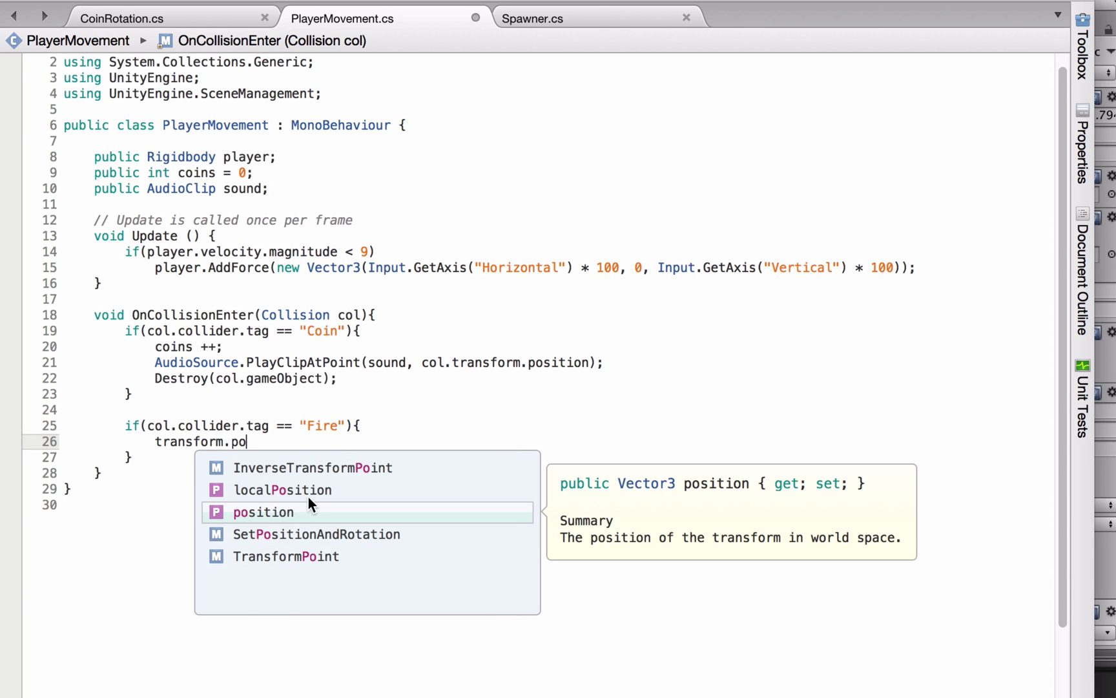
{"action": "key", "text": "Return"}
{"action": "type", "text": "= "}
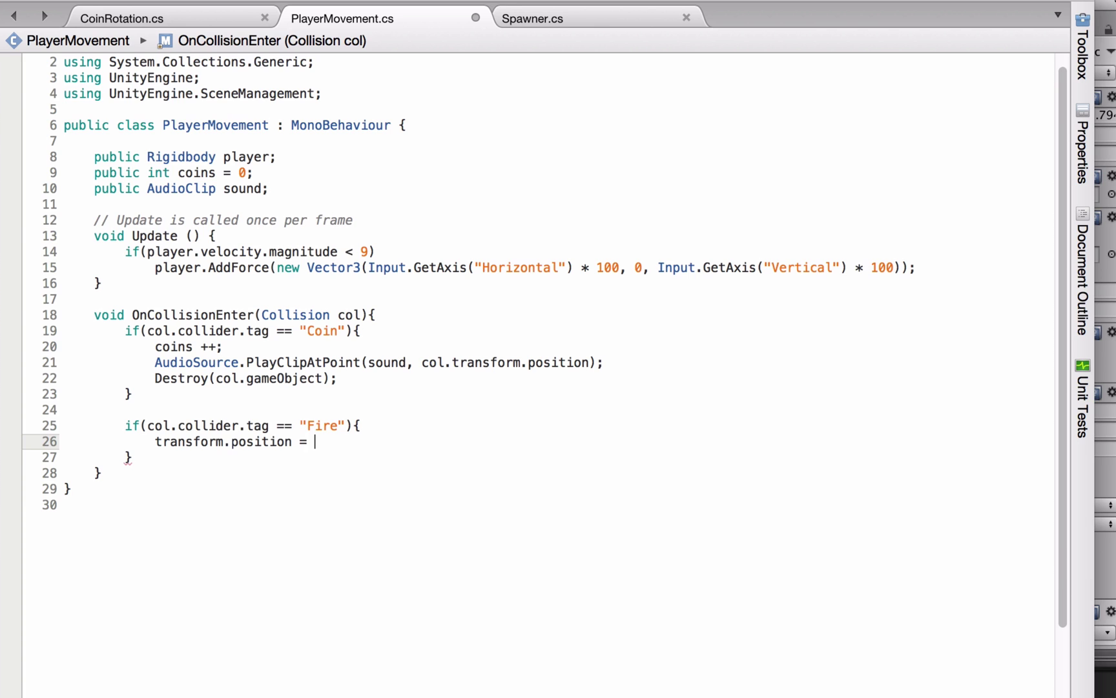
{"action": "type", "text": "new Vec"}
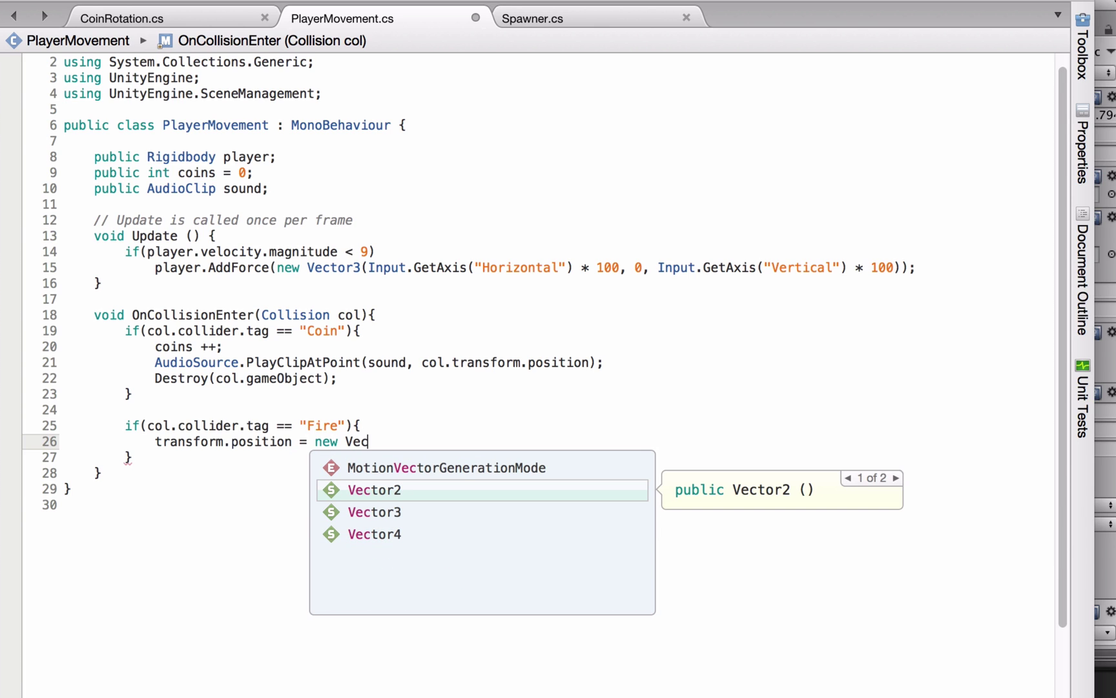
{"action": "key", "text": "Down"}
{"action": "key", "text": "Return"}
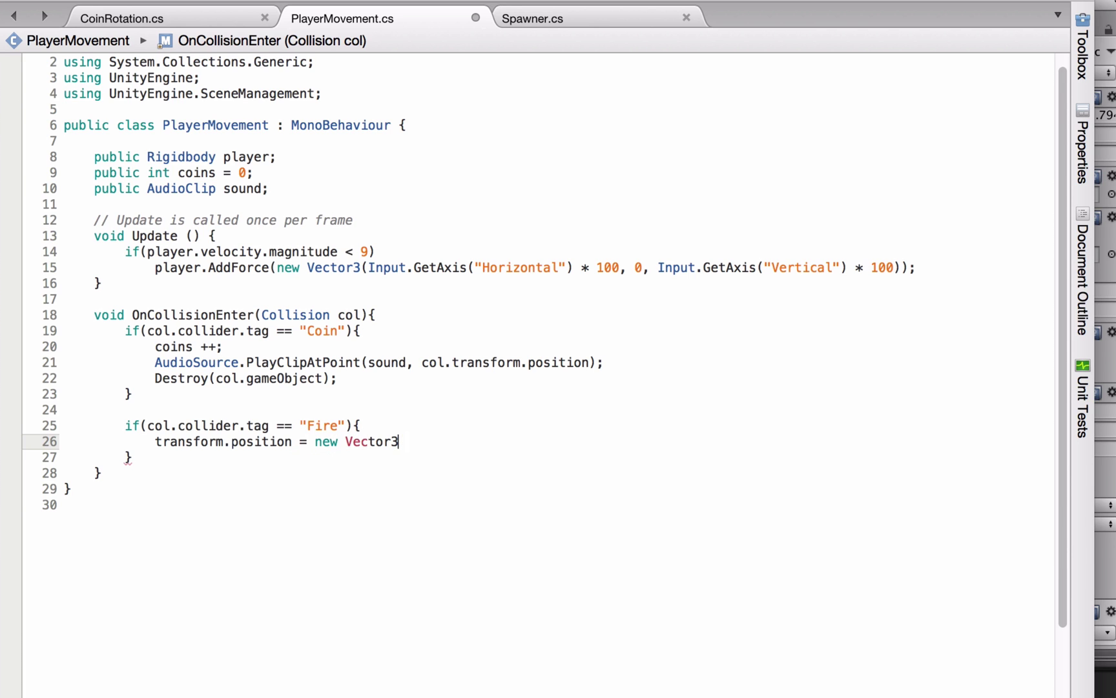
{"action": "left_click", "coordinate": [414, 441]}
{"action": "type", "text": "0"}
{"action": "type", "text": ", 1"}
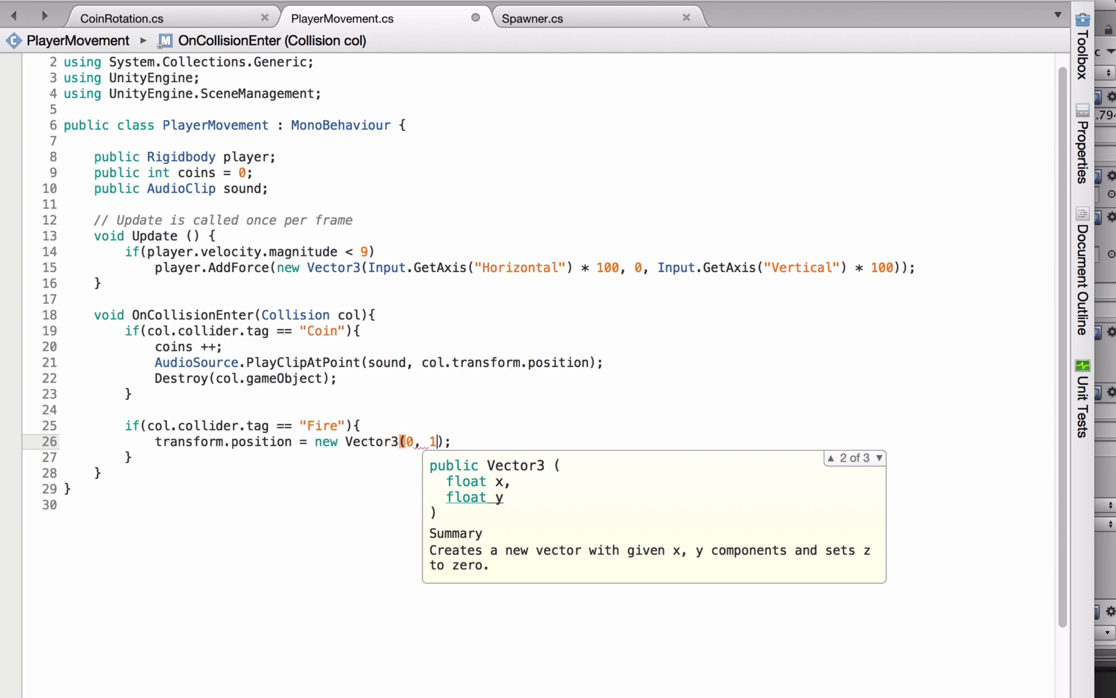
{"action": "type", "text": ", 0"}
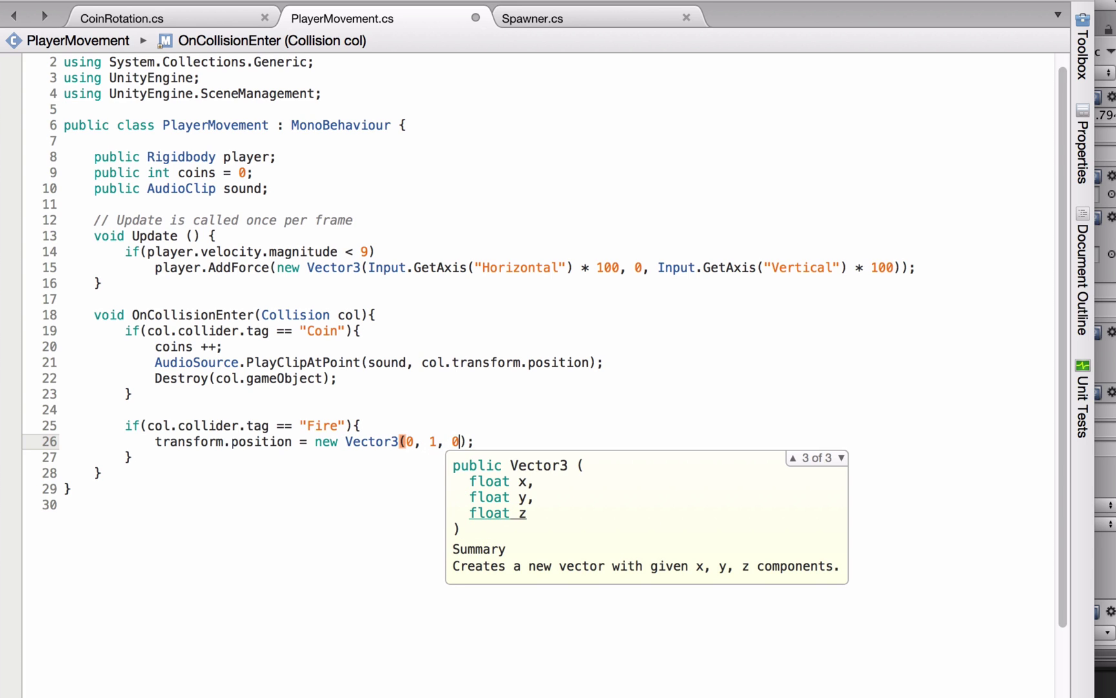
{"action": "key", "text": "super+Tab"}
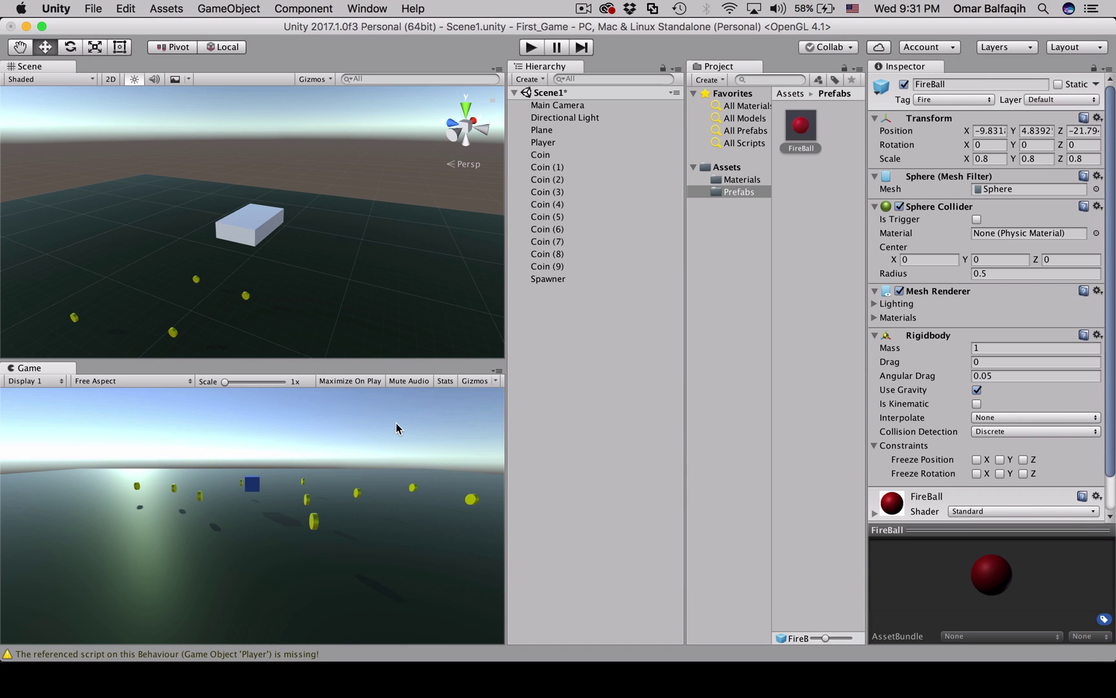
{"action": "key", "text": "super+p"}
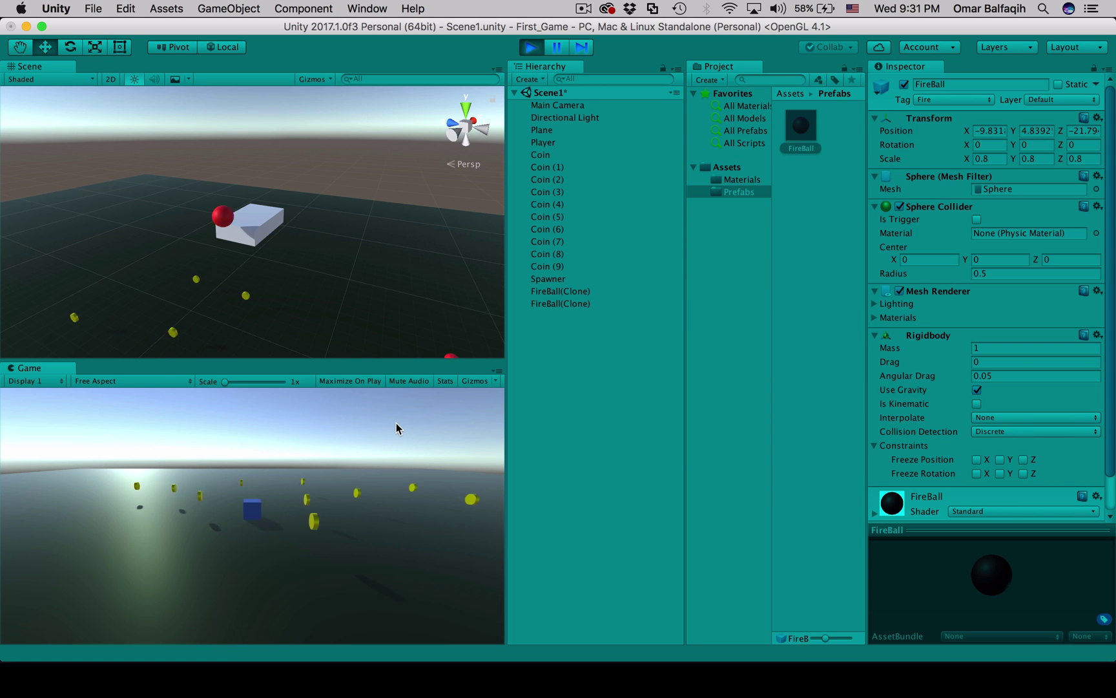
{"action": "key", "text": "Left"}
{"action": "key", "text": "Right"}
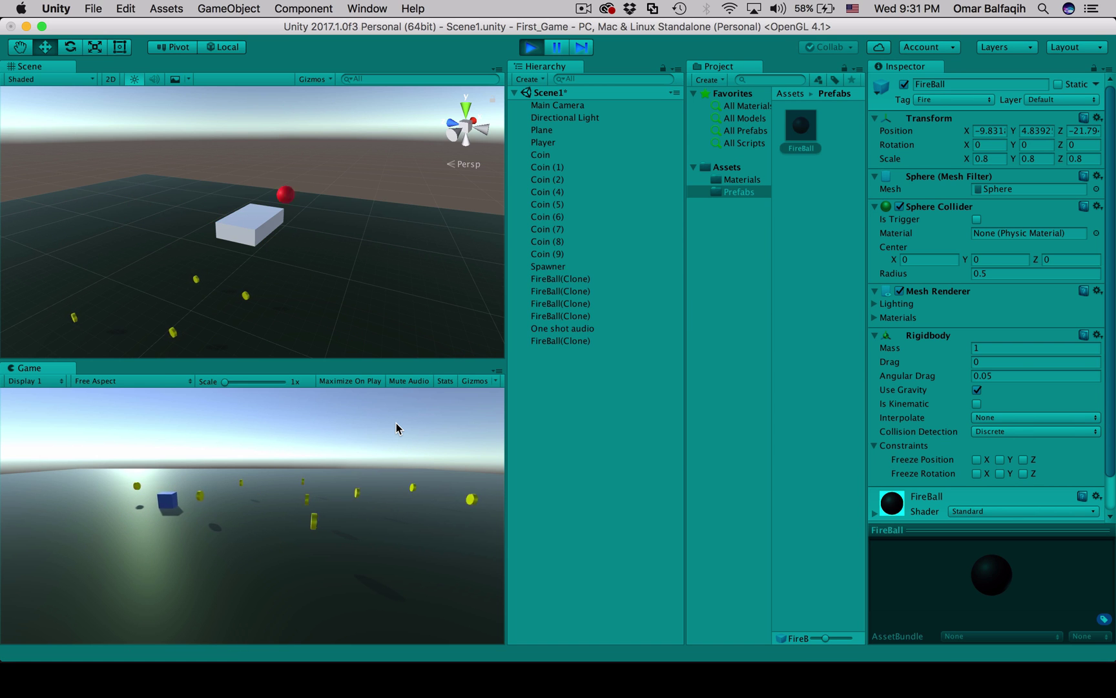
{"action": "key", "text": "Right"}
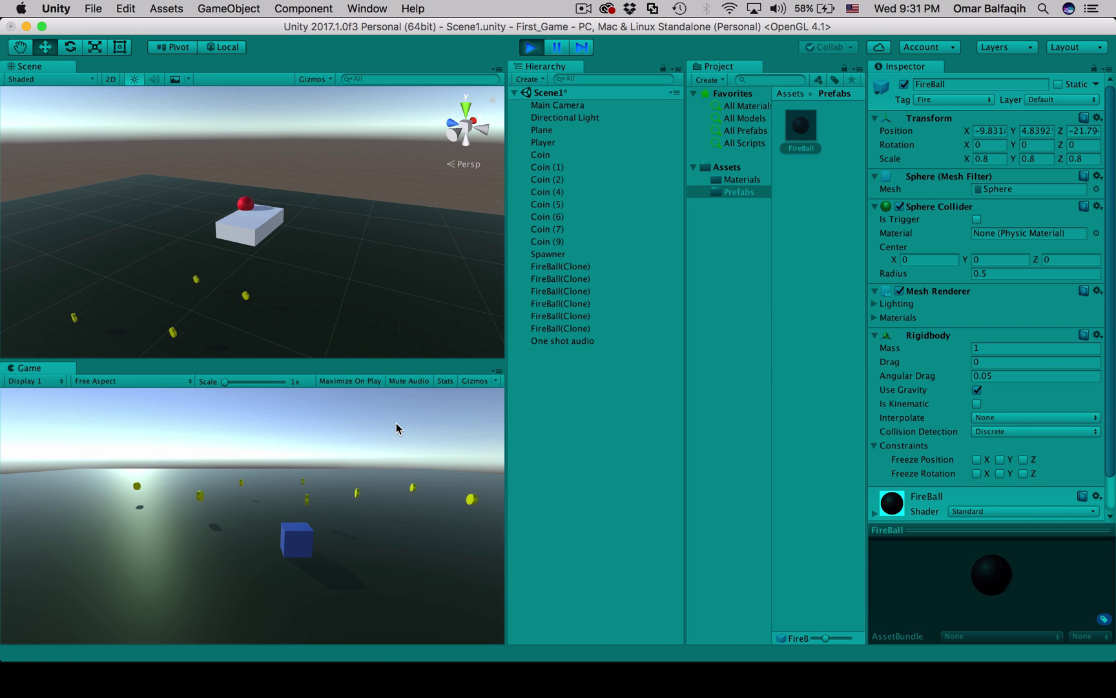
{"action": "key", "text": "Up"}
{"action": "key", "text": "super+p"}
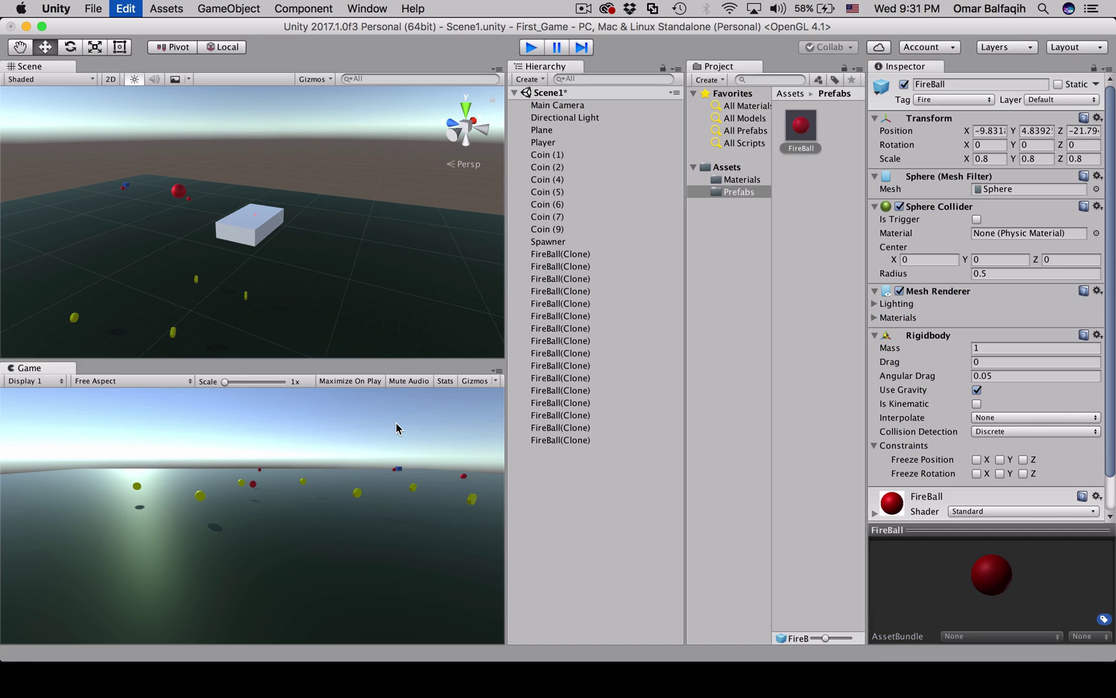
{"action": "key", "text": "super+p"}
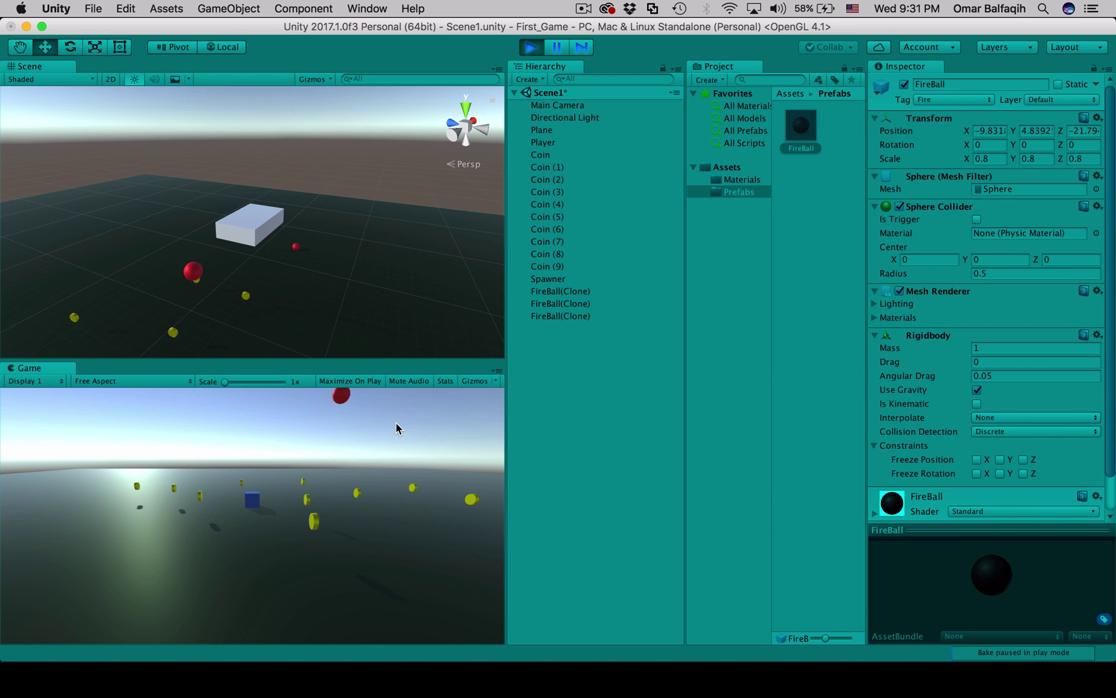
{"action": "key", "text": "Left"}
{"action": "key", "text": "Down"}
{"action": "key", "text": "Up"}
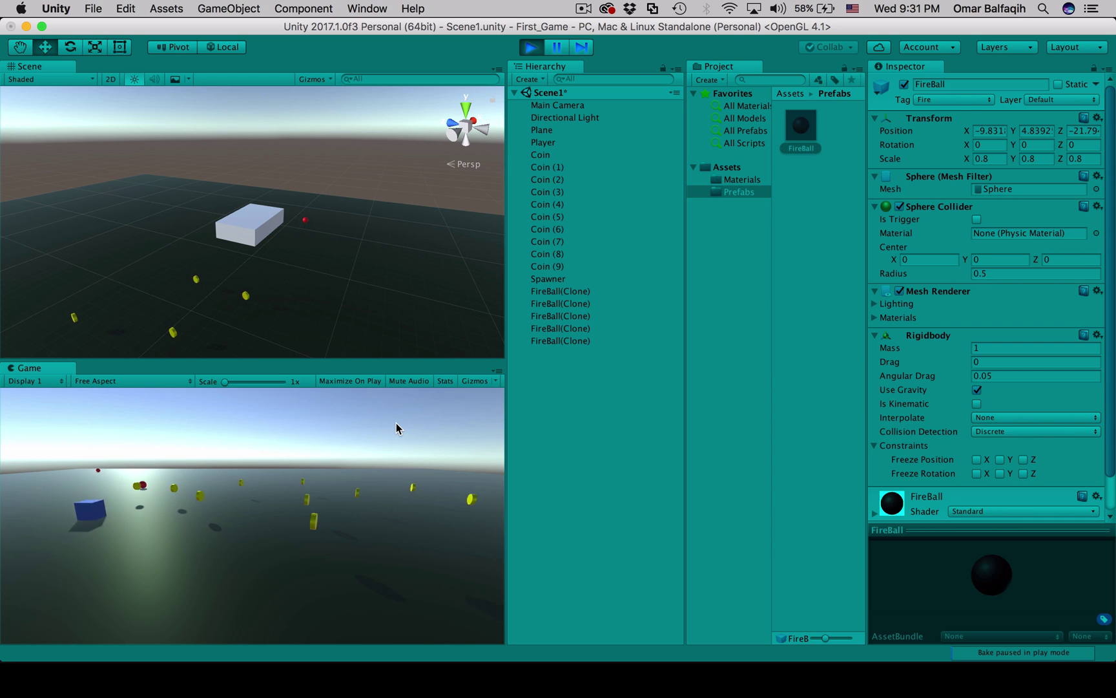
{"action": "key", "text": "Left"}
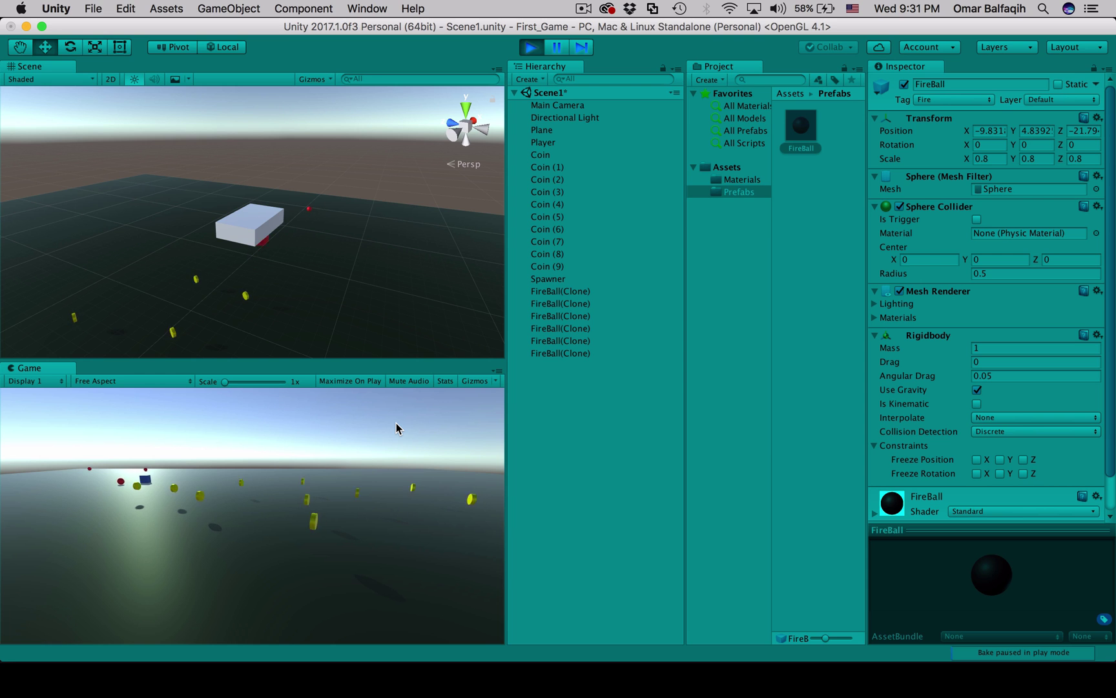
{"action": "key", "text": "Right"}
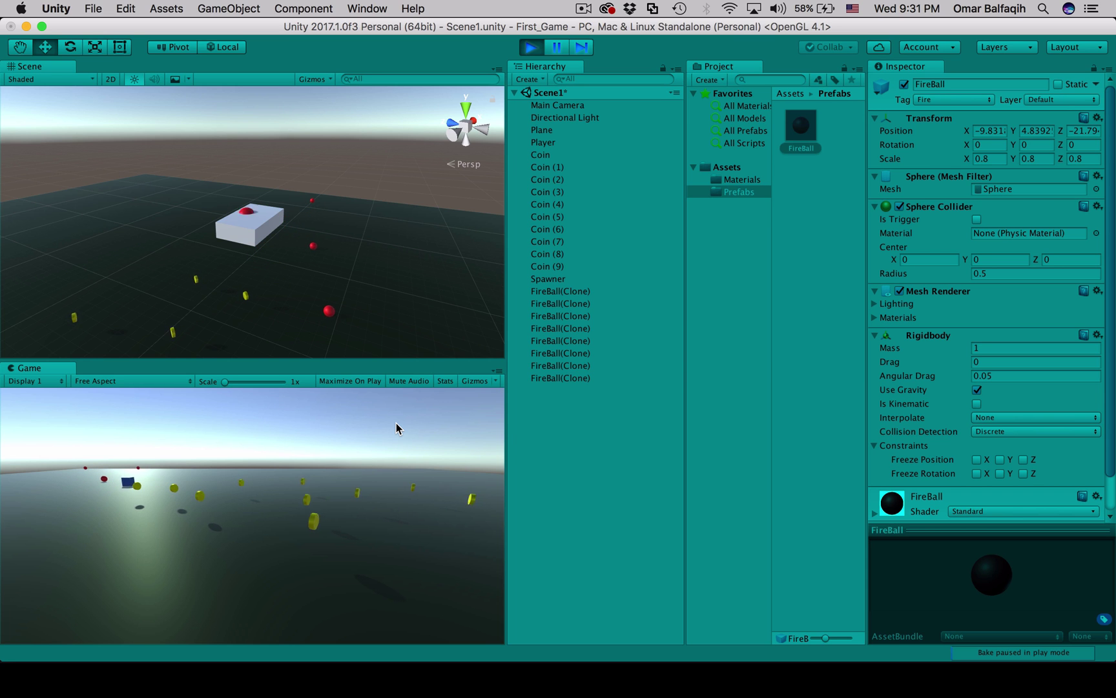
{"action": "scroll", "coordinate": [416, 274], "scroll_direction": "down", "scroll_amount": 5}
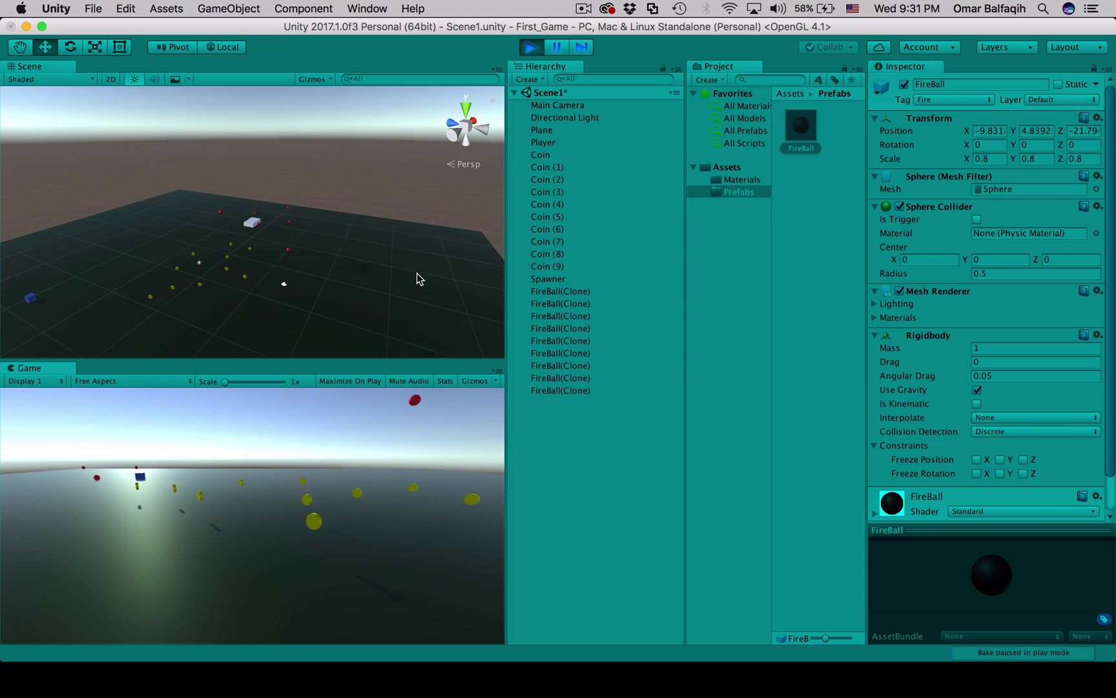
{"action": "left_click", "coordinate": [466, 107]}
{"action": "key", "text": "Left"}
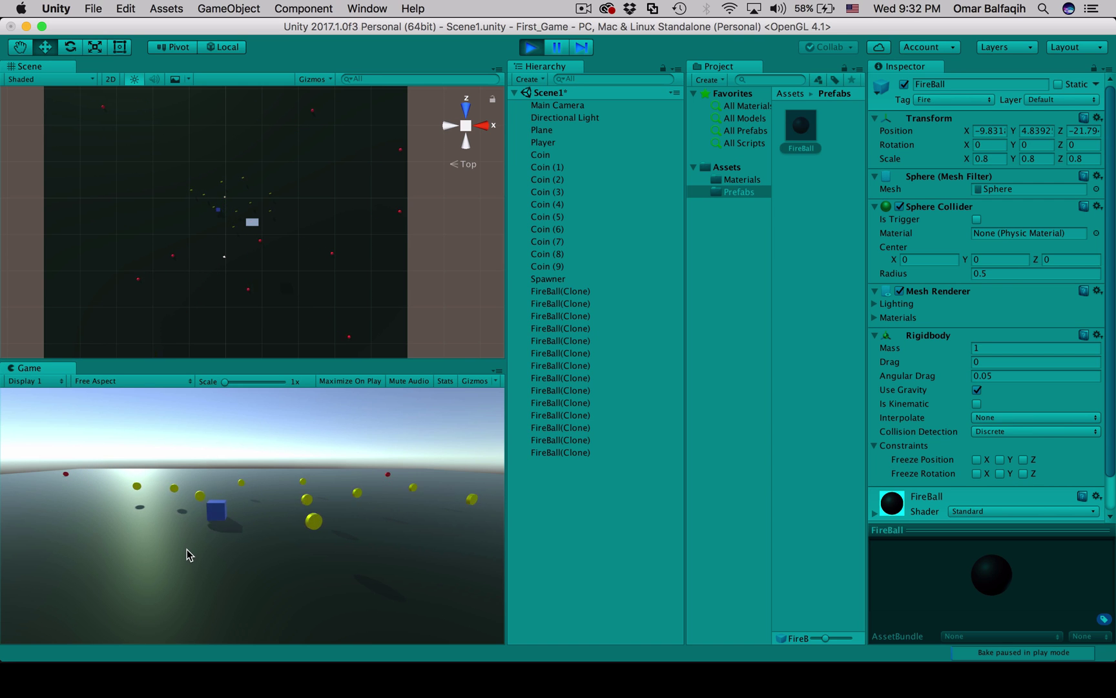
{"action": "key", "text": "Up"}
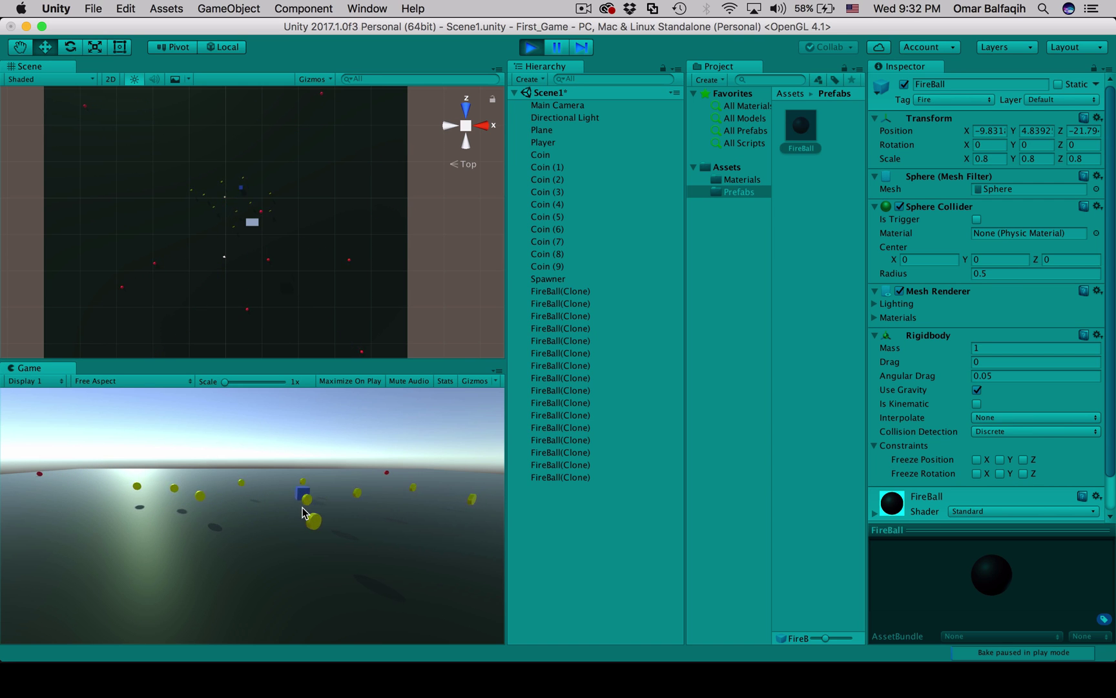
{"action": "key", "text": "Right"}
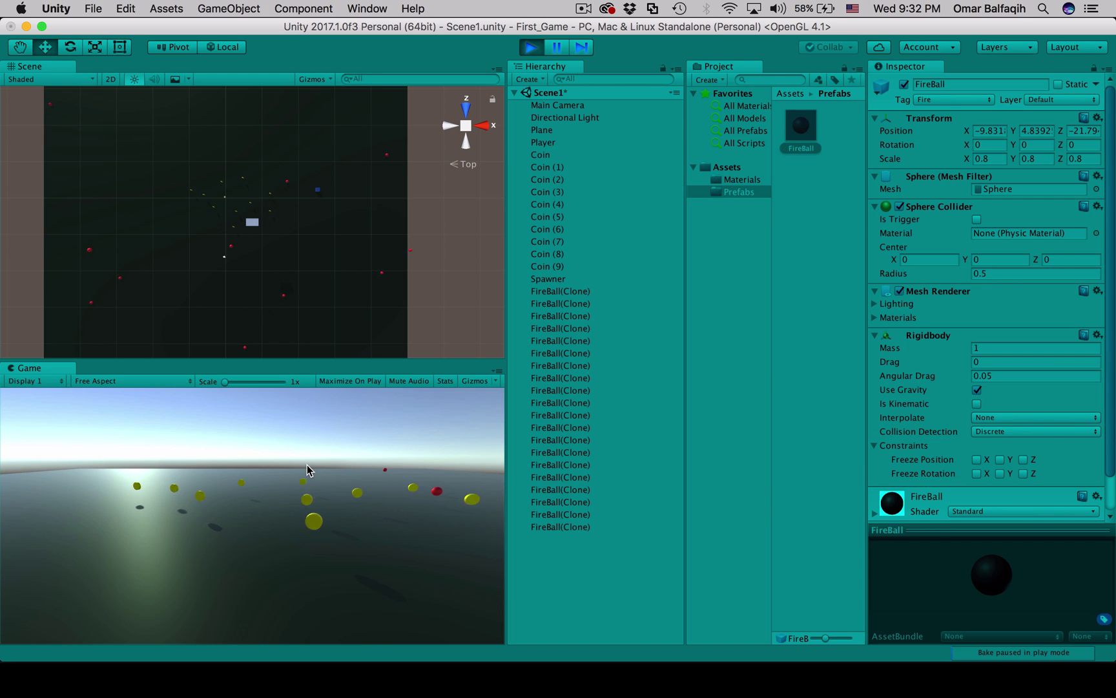
{"action": "key", "text": "Left"}
{"action": "key", "text": "Right"}
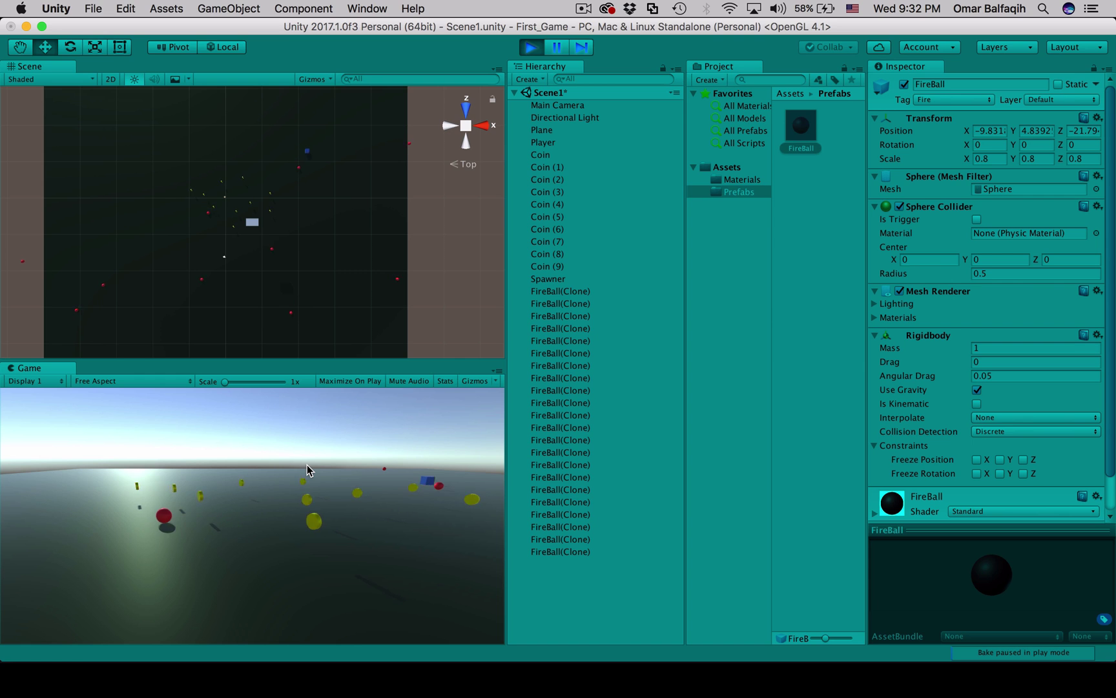
{"action": "key", "text": "Left"}
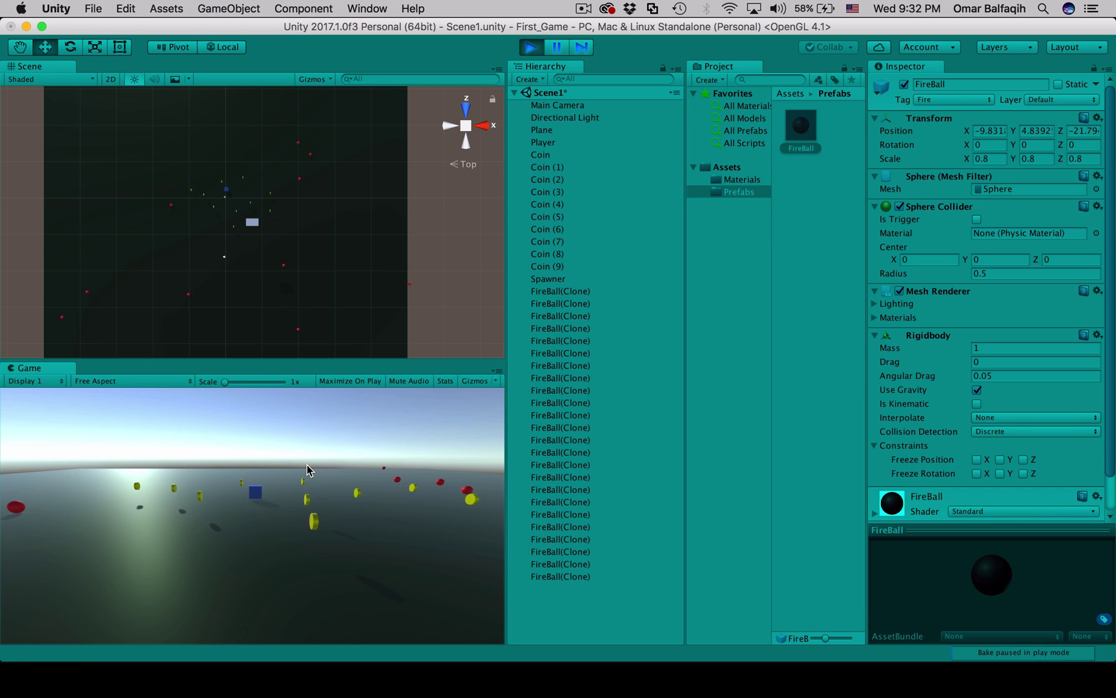
{"action": "key", "text": "super+p"}
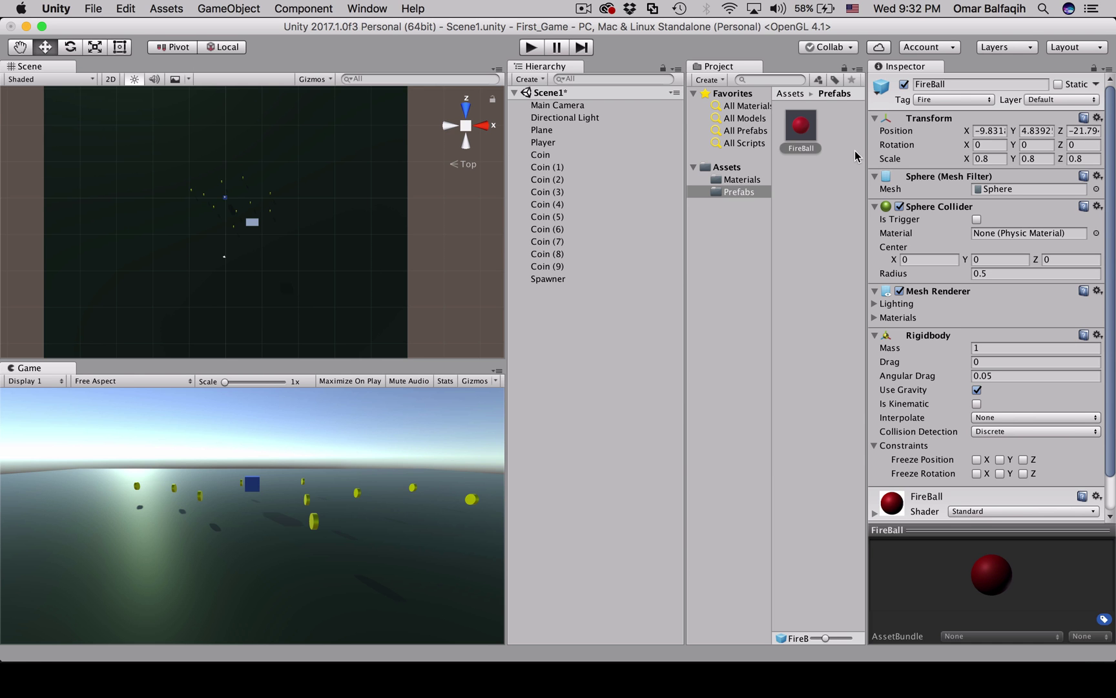
Create and add a new DestroyAfter script component to the FireBall prefab
{"action": "scroll", "coordinate": [892, 501], "scroll_direction": "down", "scroll_amount": 3}
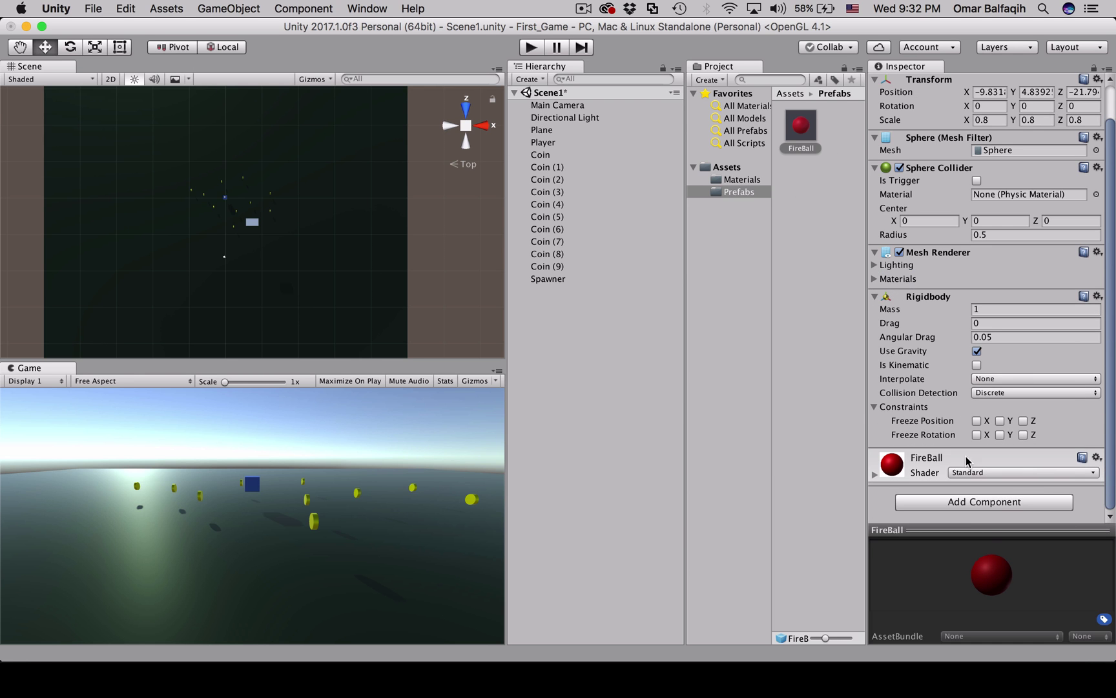
{"action": "left_click", "coordinate": [998, 503]}
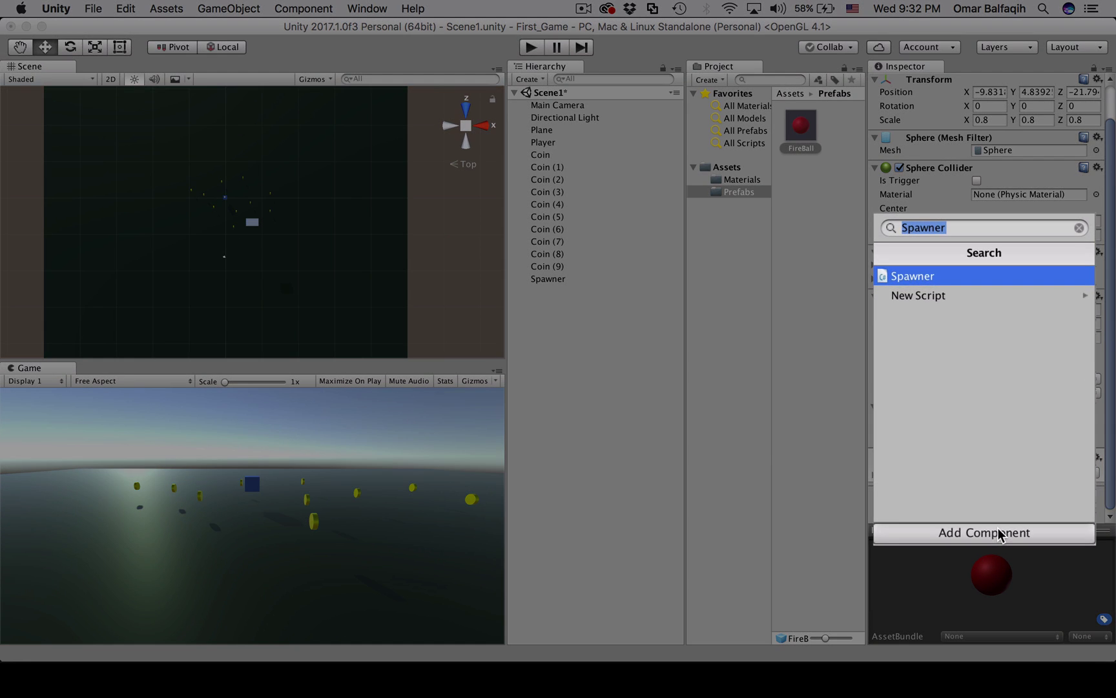
{"action": "type", "text": "Destro"}
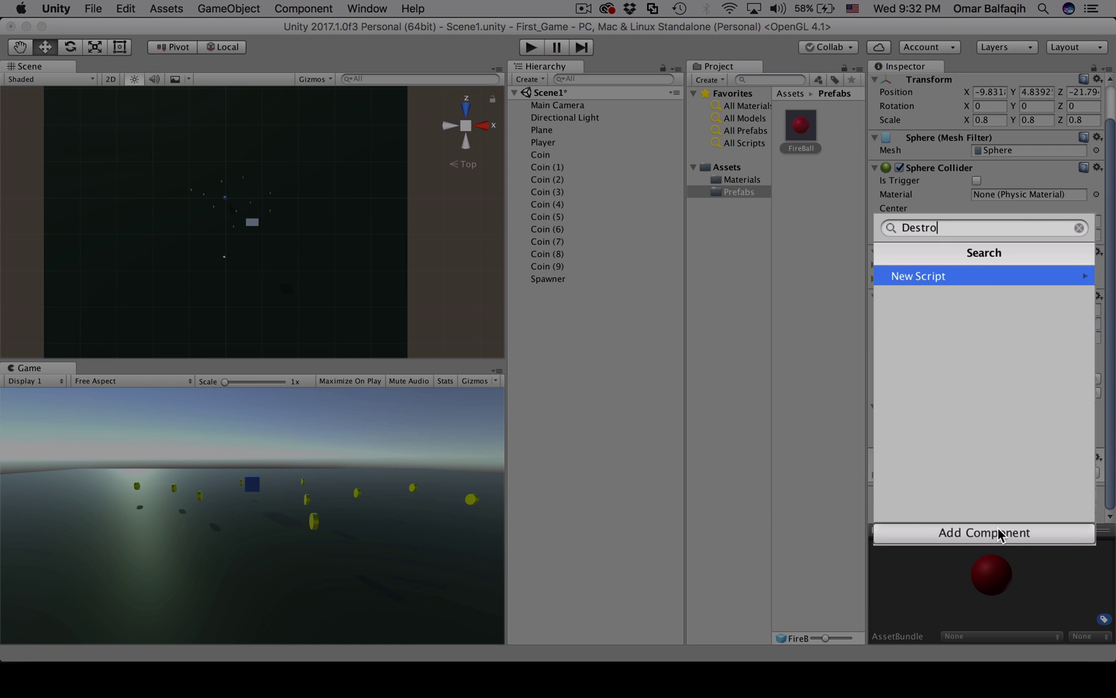
{"action": "type", "text": "yAfter"}
{"action": "key", "text": "Return"}
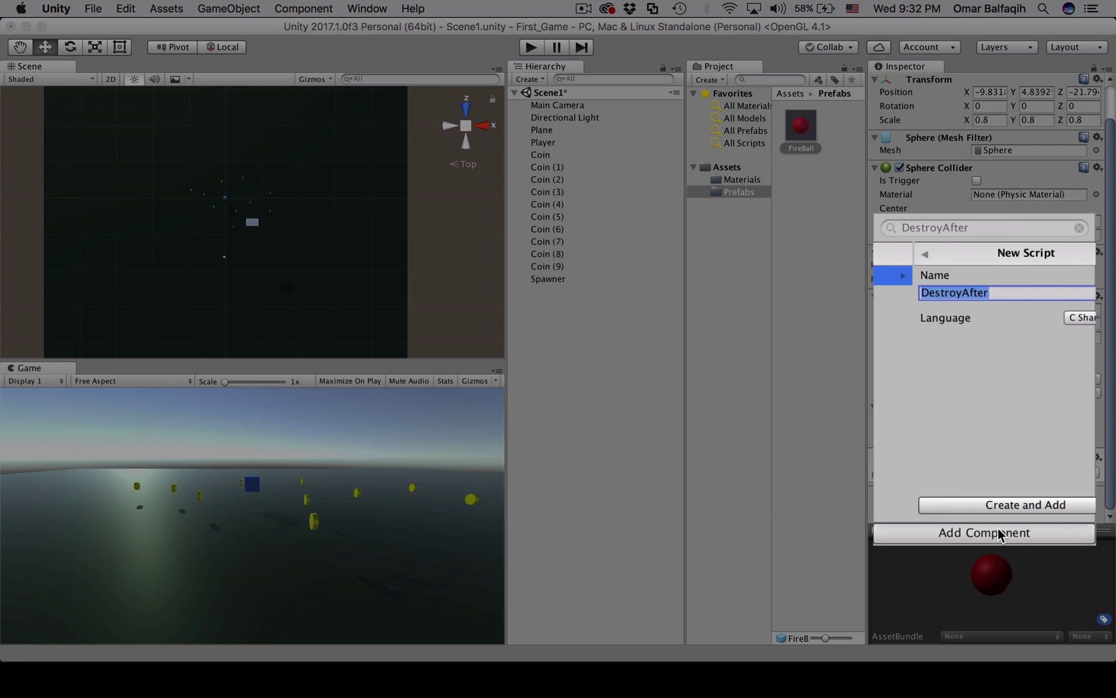
{"action": "key", "text": "Return"}
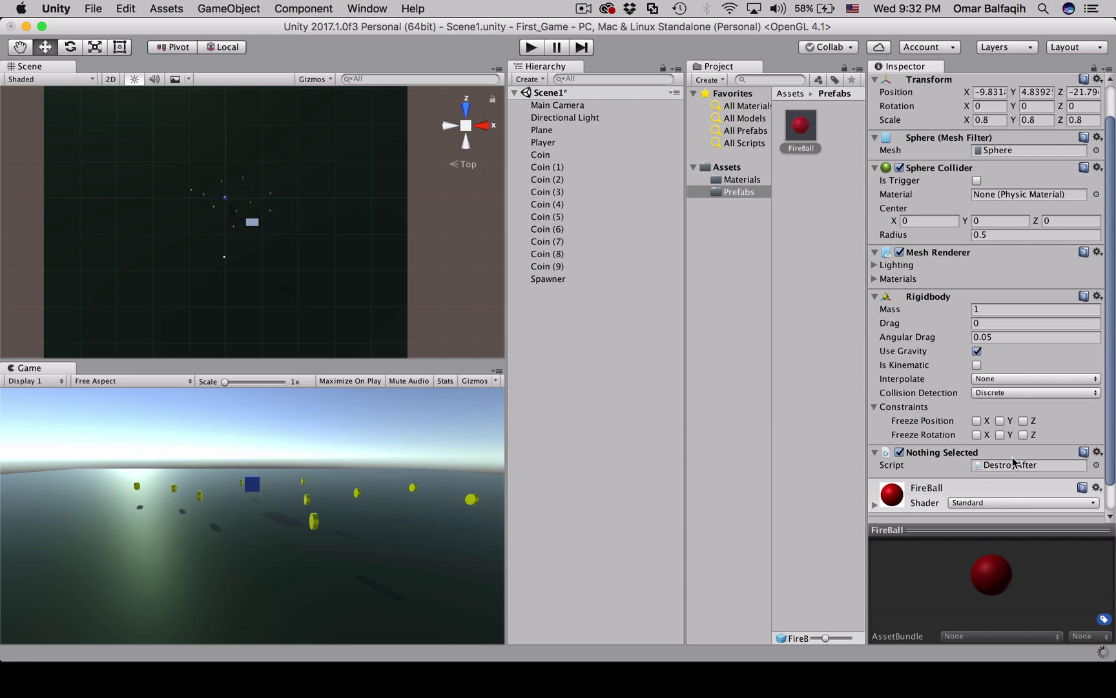
Open DestroyAfter.cs and delete the unused Update method
{"action": "double_click", "coordinate": [1009, 467]}
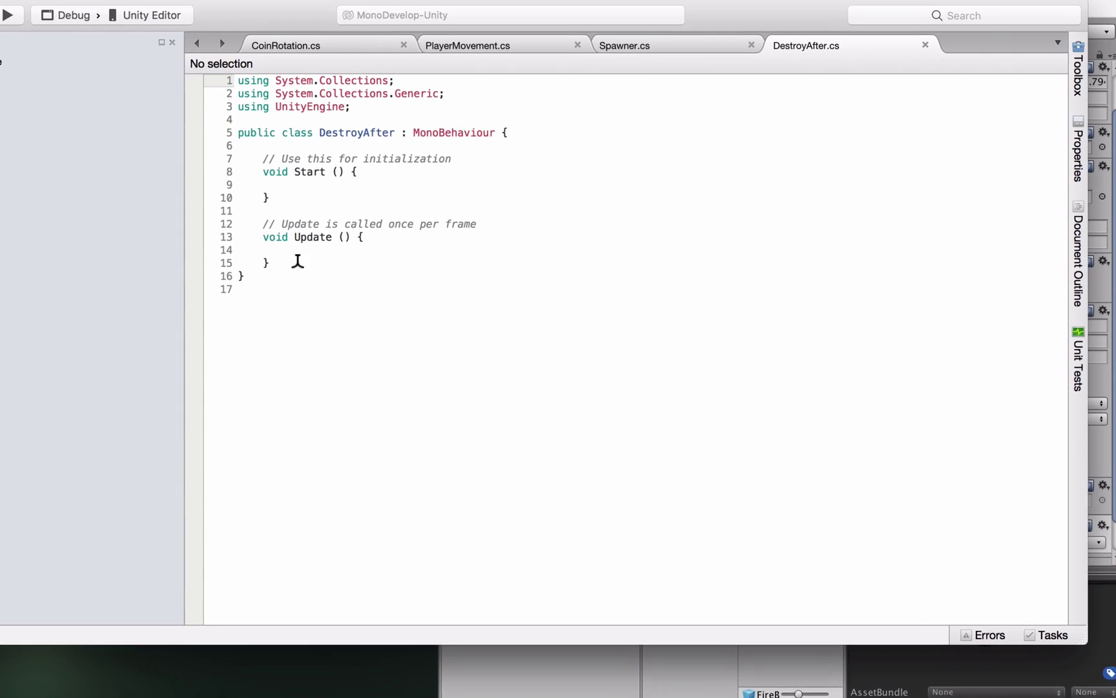
{"action": "left_click_drag", "start_coordinate": [387, 265], "coordinate": [347, 149]}
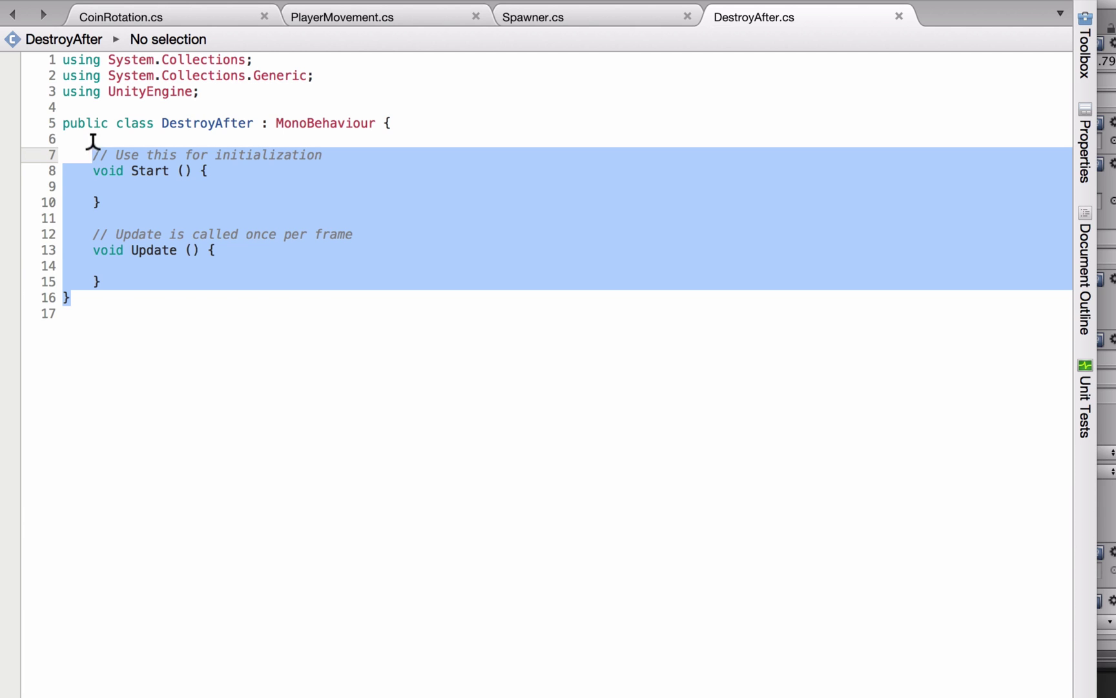
{"action": "left_click", "coordinate": [108, 265]}
{"action": "left_click", "coordinate": [102, 282]}
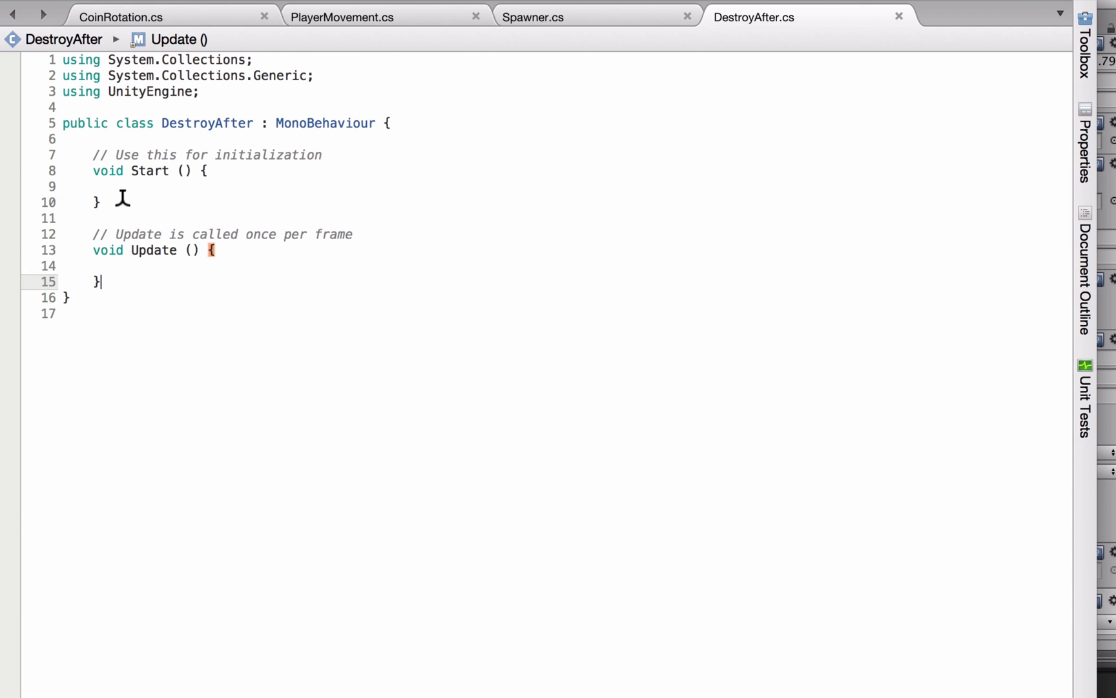
{"action": "left_click", "coordinate": [122, 197], "text": "shift"}
{"action": "key", "text": "BackSpace"}
{"action": "key", "text": "Up"}
{"action": "key", "text": "BackSpace"}
Write Destroy(gameObject, time); inside Start
{"action": "key", "text": "Return"}
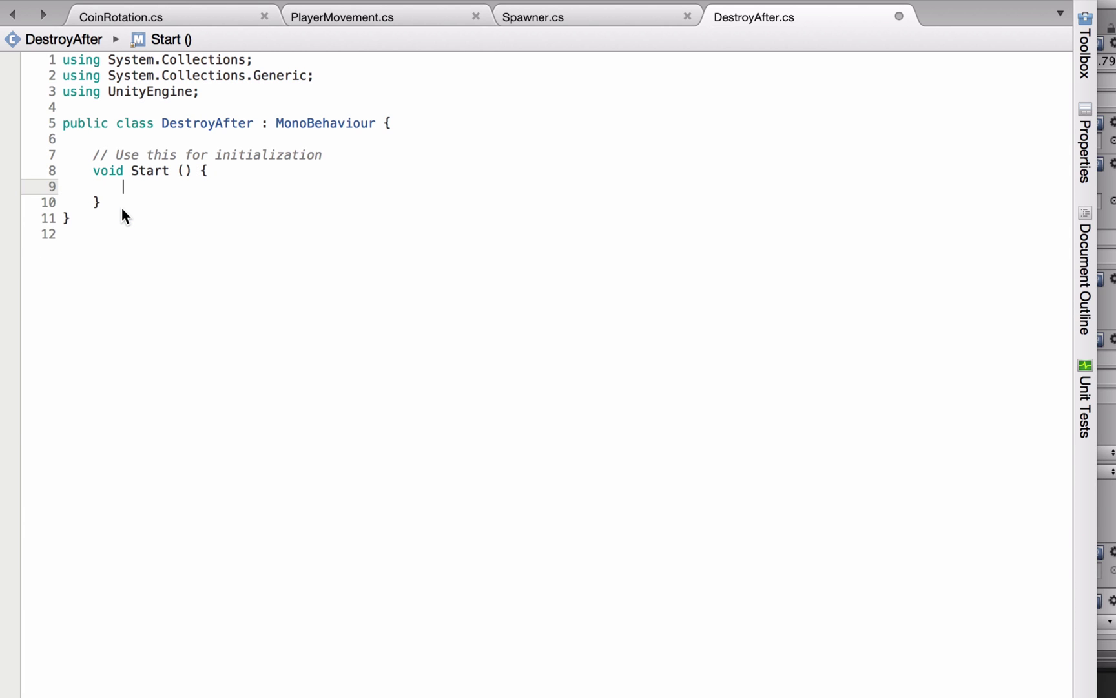
{"action": "type", "text": "Destroy("}
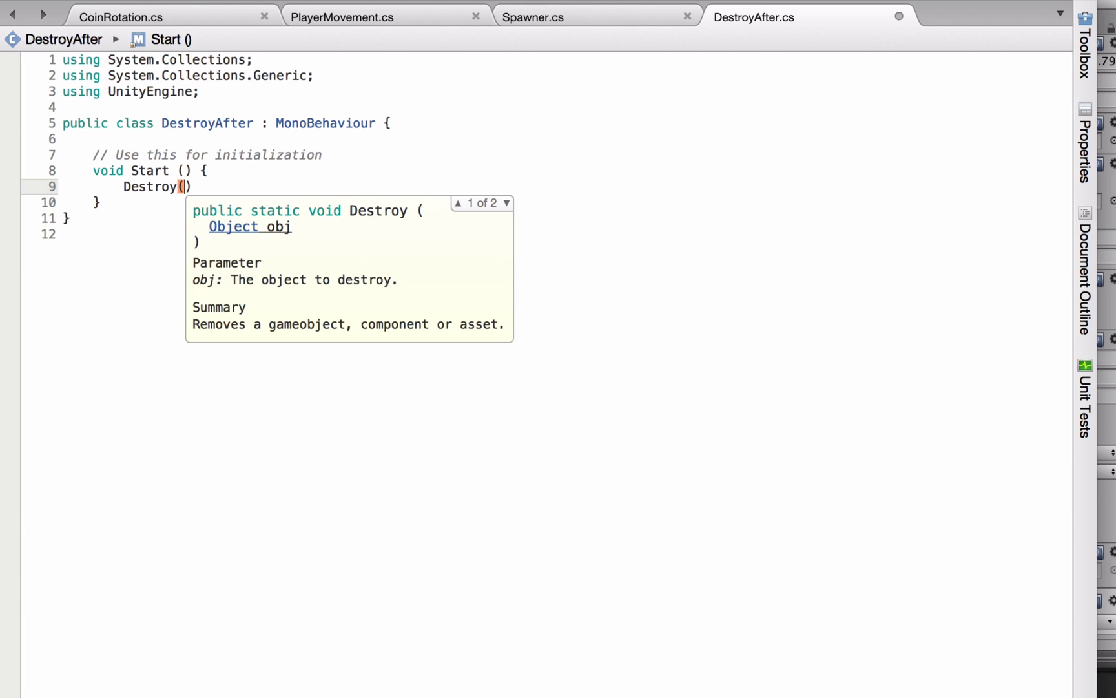
{"action": "type", "text": "gameObject, "}
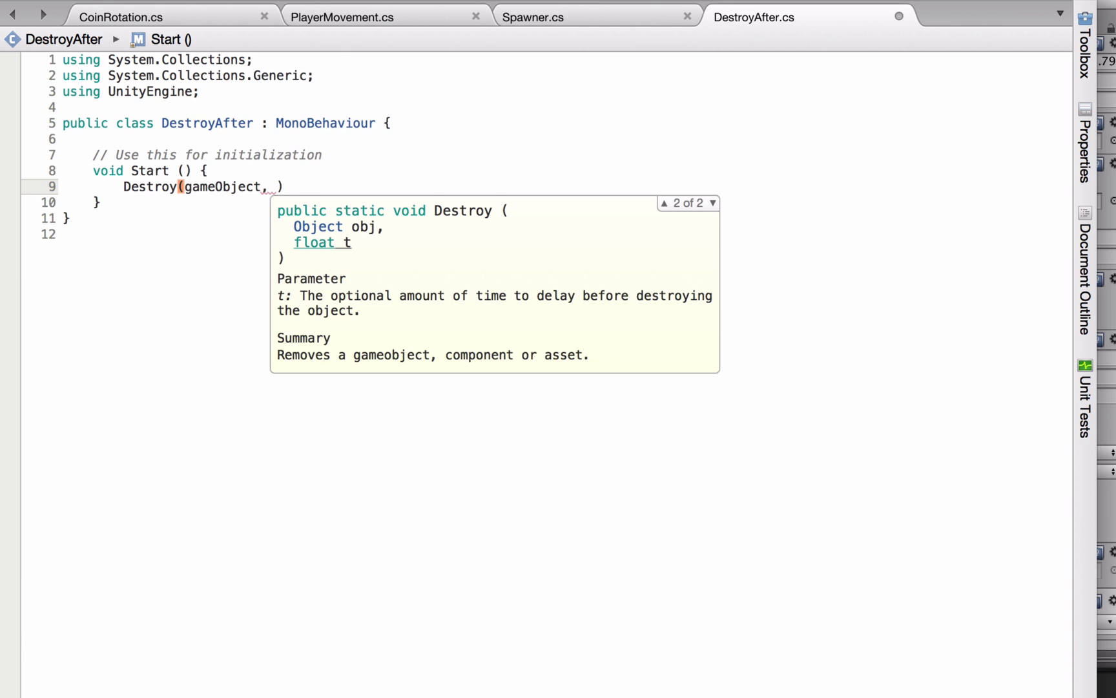
{"action": "type", "text": "time"}
{"action": "key", "text": "Escape"}
{"action": "key", "text": "Right"}
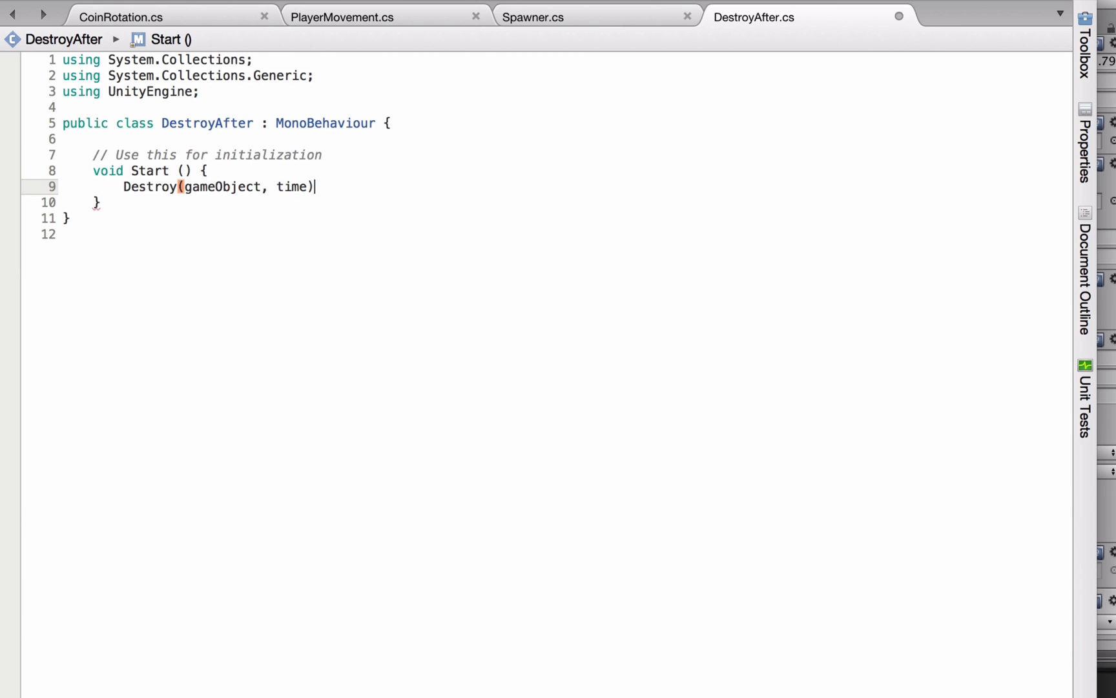
{"action": "type", "text": ";"}
Declare public float time; at class level above Start
{"action": "key", "text": "Up"}
{"action": "key", "text": "Up"}
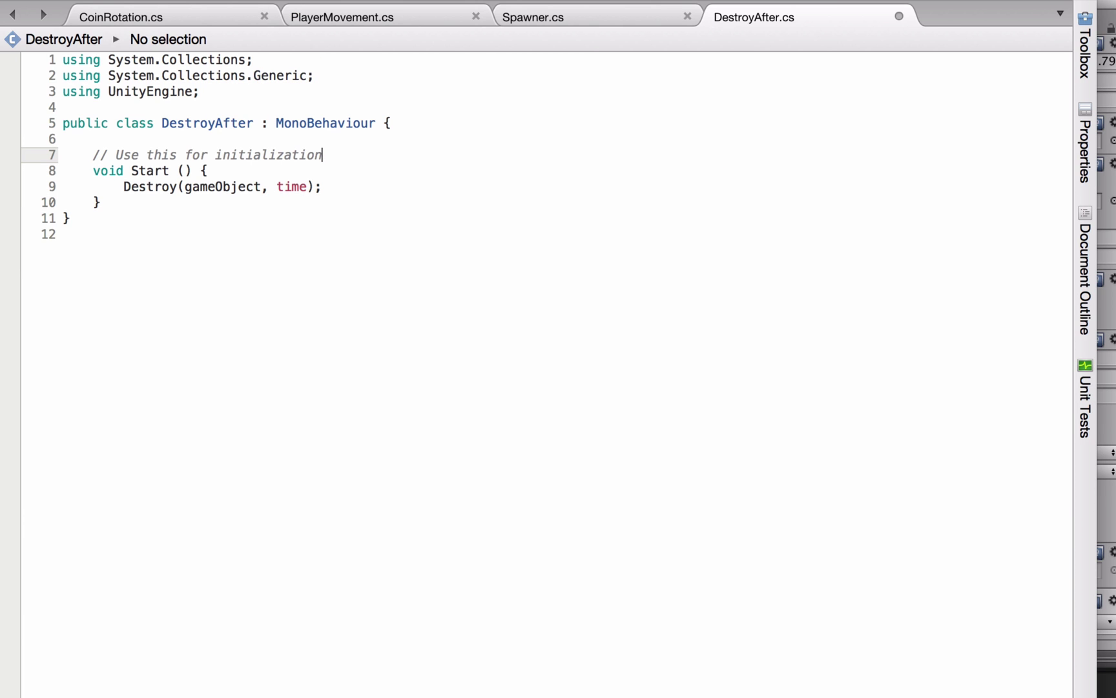
{"action": "key", "text": "Up"}
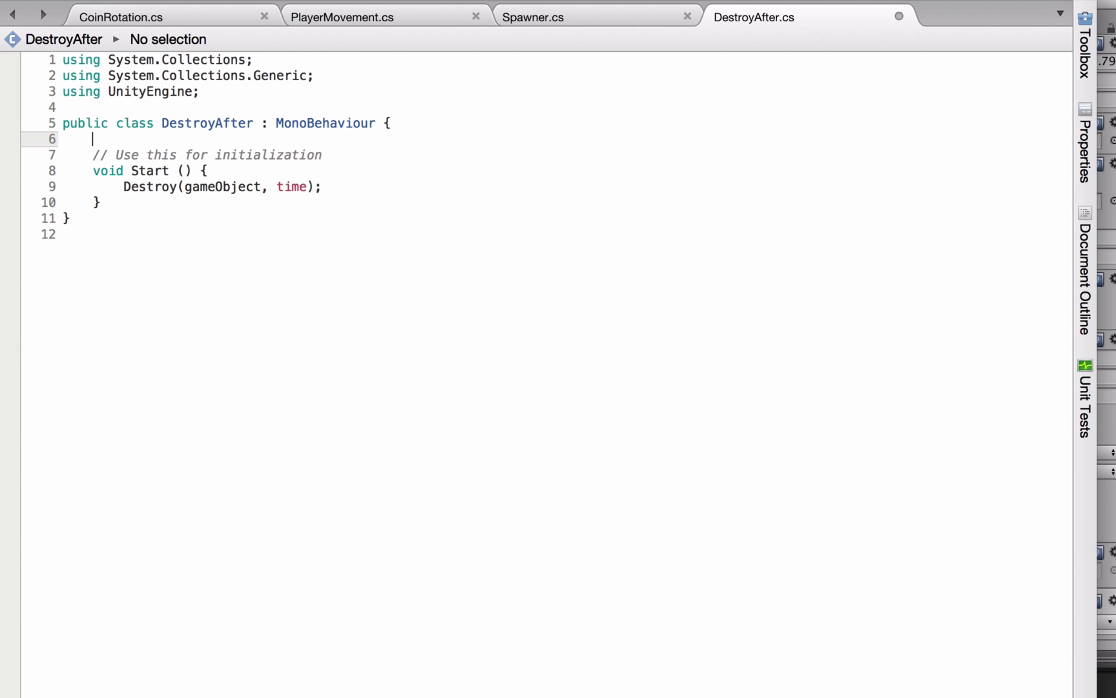
{"action": "key", "text": "Return"}
{"action": "key", "text": "Return"}
{"action": "key", "text": "Up"}
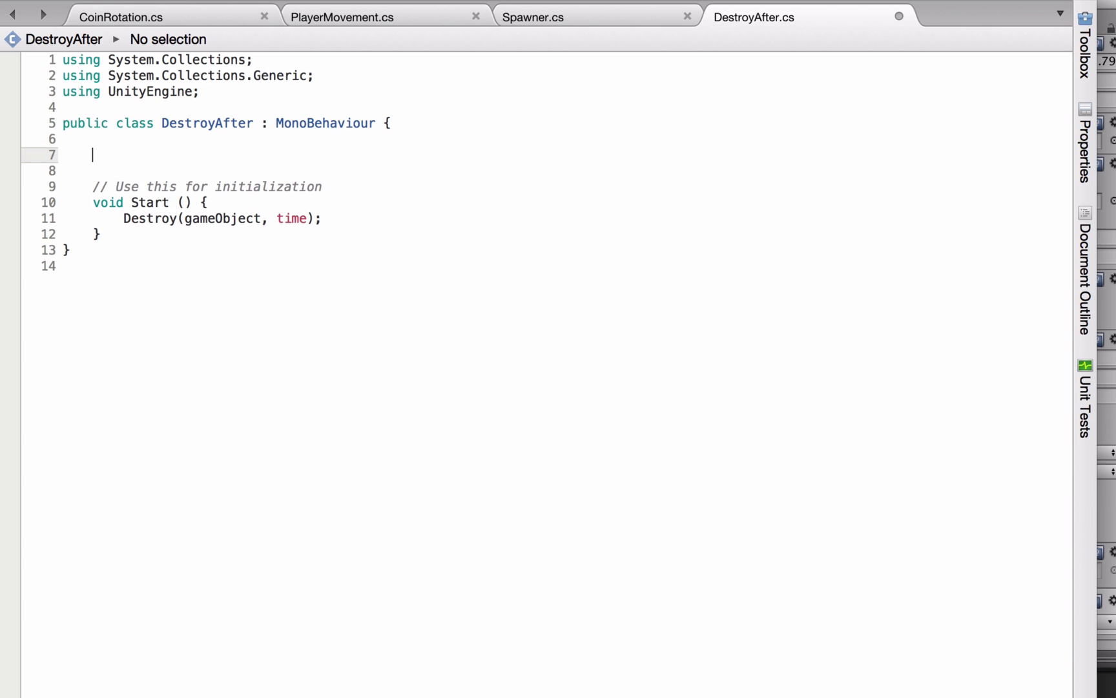
{"action": "type", "text": "public "}
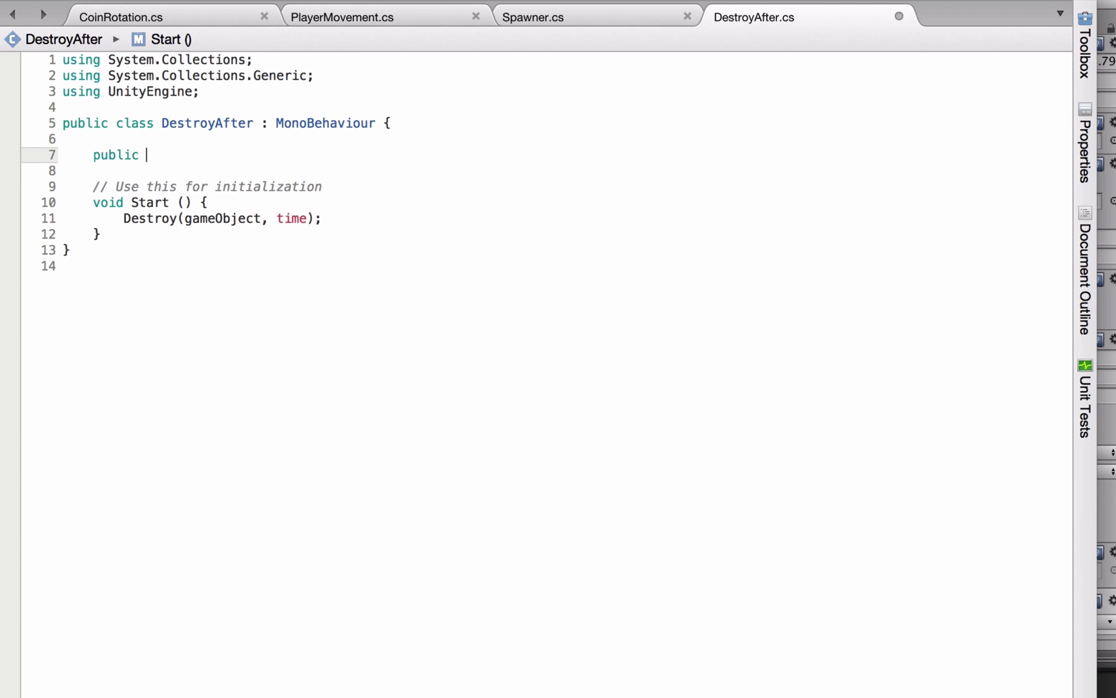
{"action": "type", "text": "float time;"}
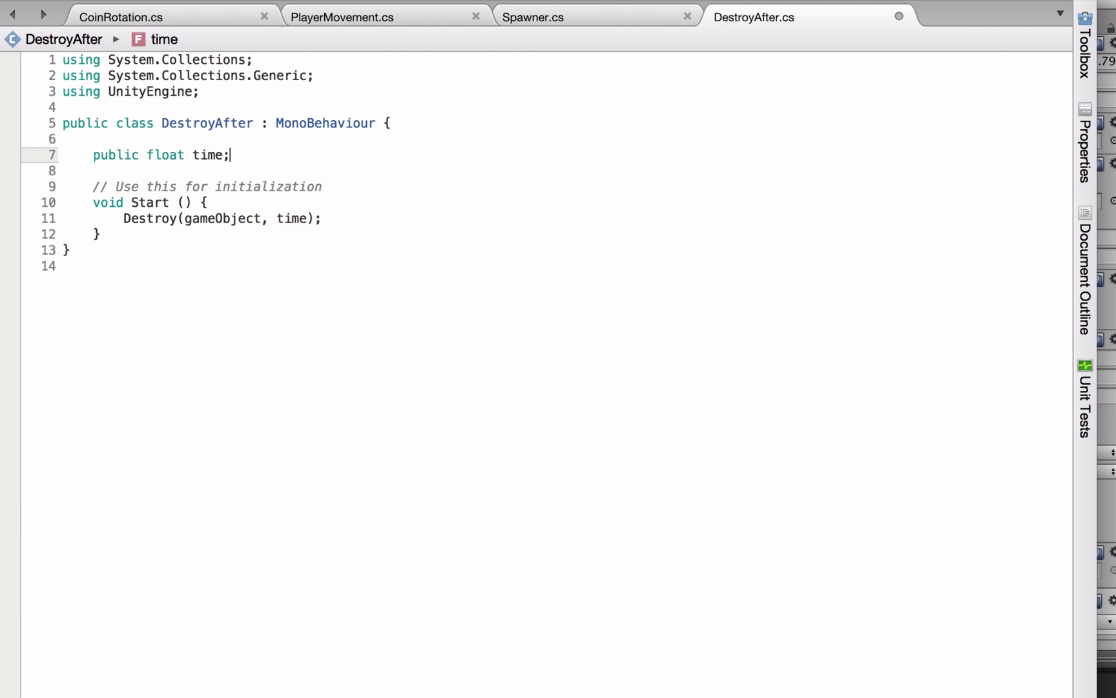
{"action": "key", "text": "super+Tab"}
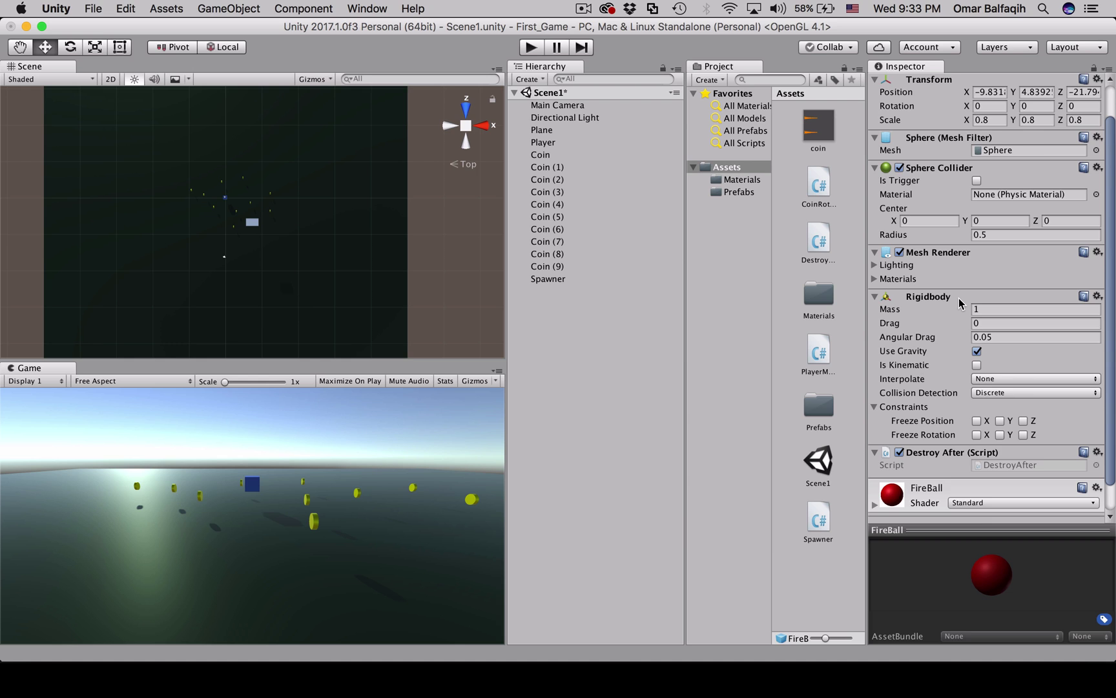
Set the Destroy After Time to 1 and play-test, moving the player cube around
{"action": "scroll", "coordinate": [1051, 478], "scroll_direction": "down", "scroll_amount": 2}
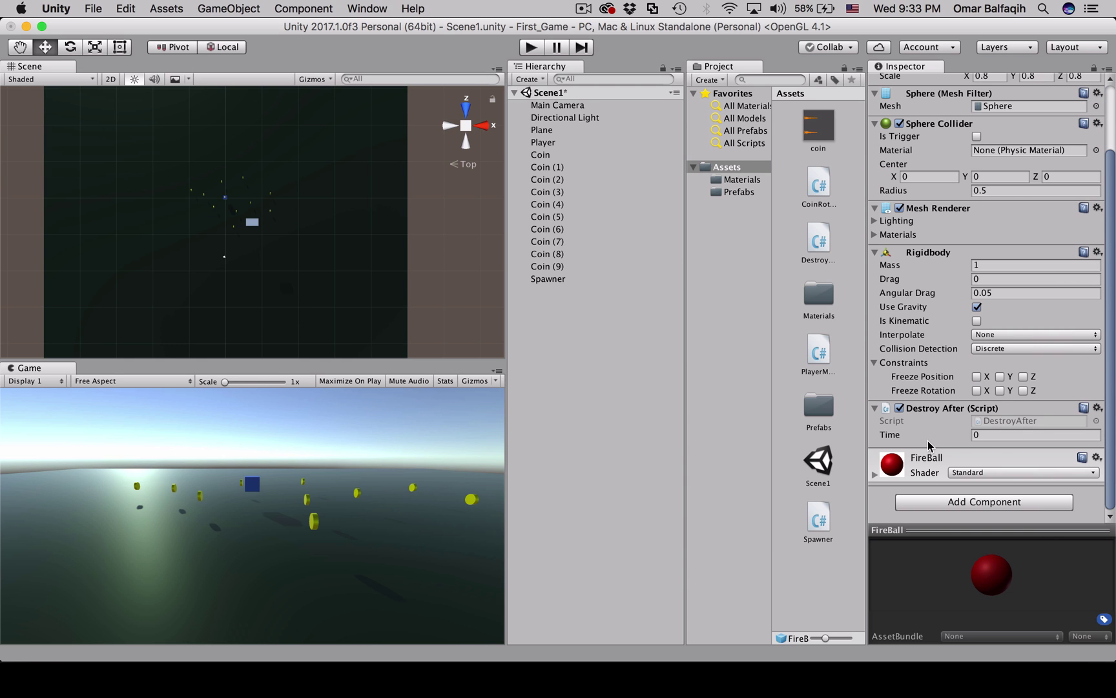
{"action": "left_click", "coordinate": [992, 429]}
{"action": "key", "text": "shift+space"}
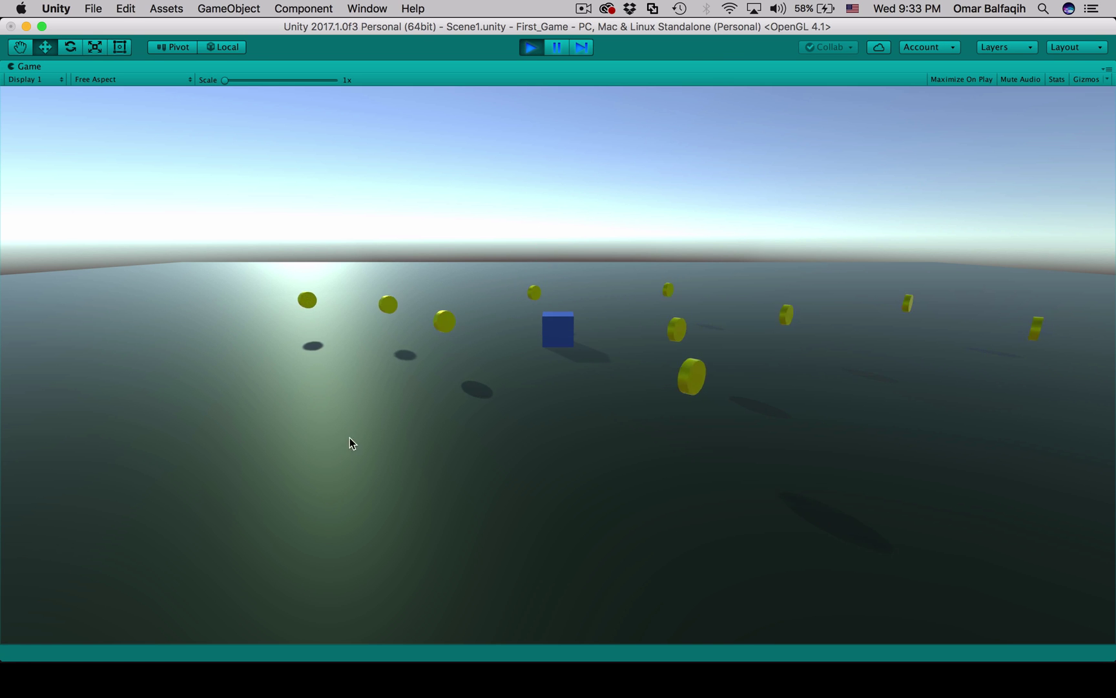
{"action": "key", "text": "Right"}
{"action": "key", "text": "Down"}
{"action": "key", "text": "Left"}
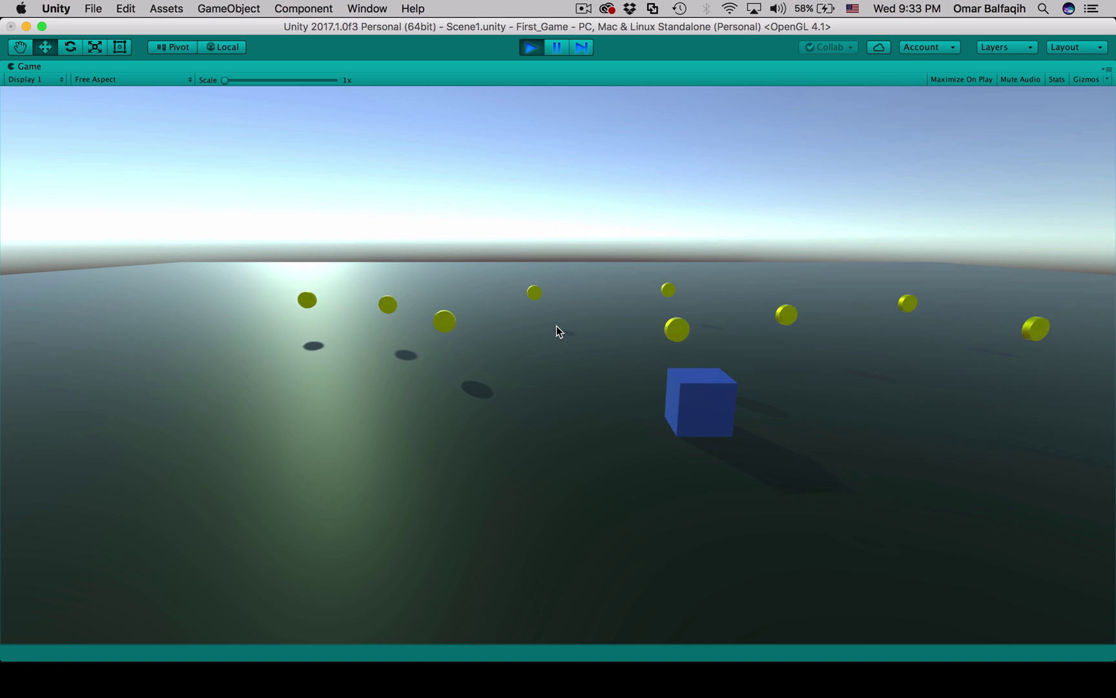
{"action": "key", "text": "shift+space"}
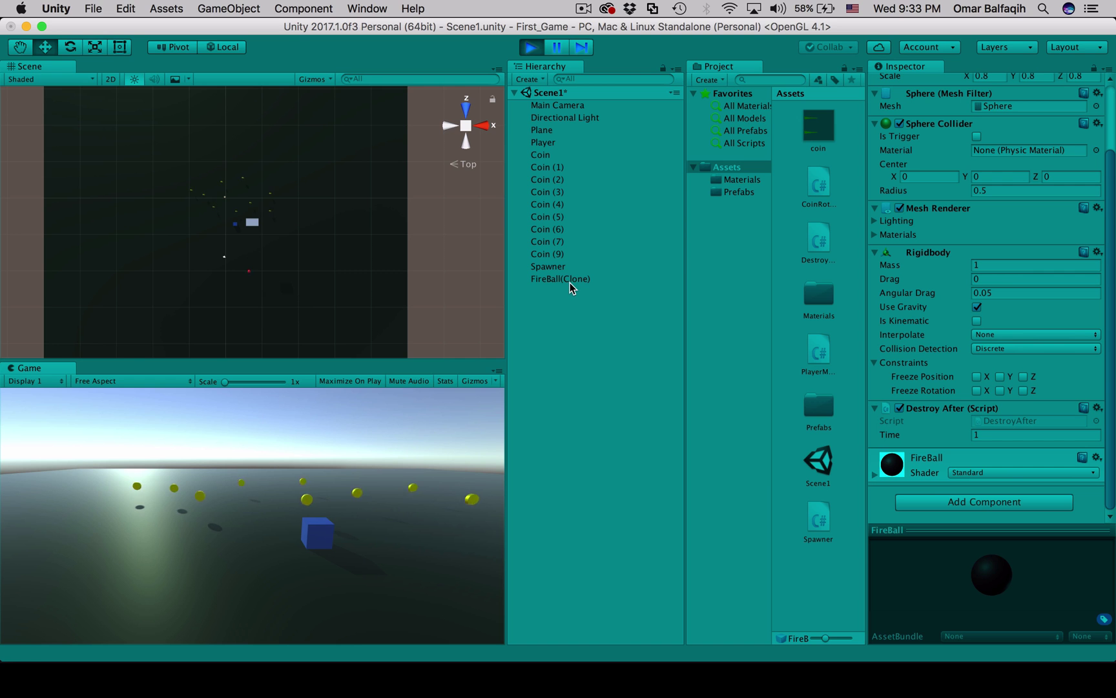
{"action": "key", "text": "Left"}
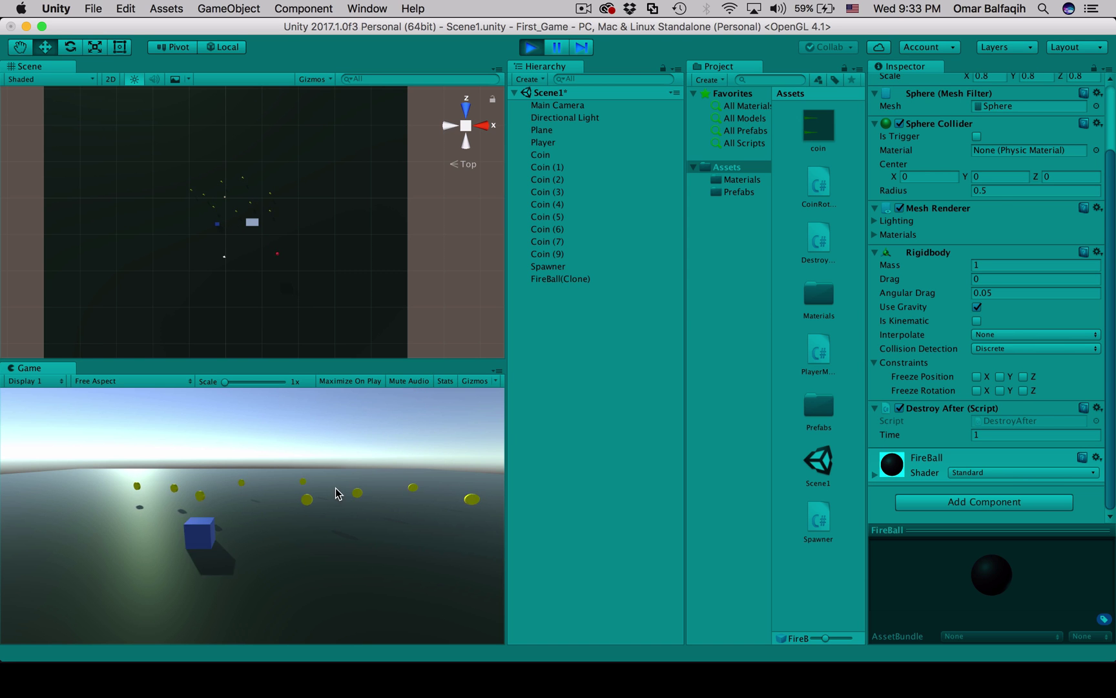
{"action": "key", "text": "Left"}
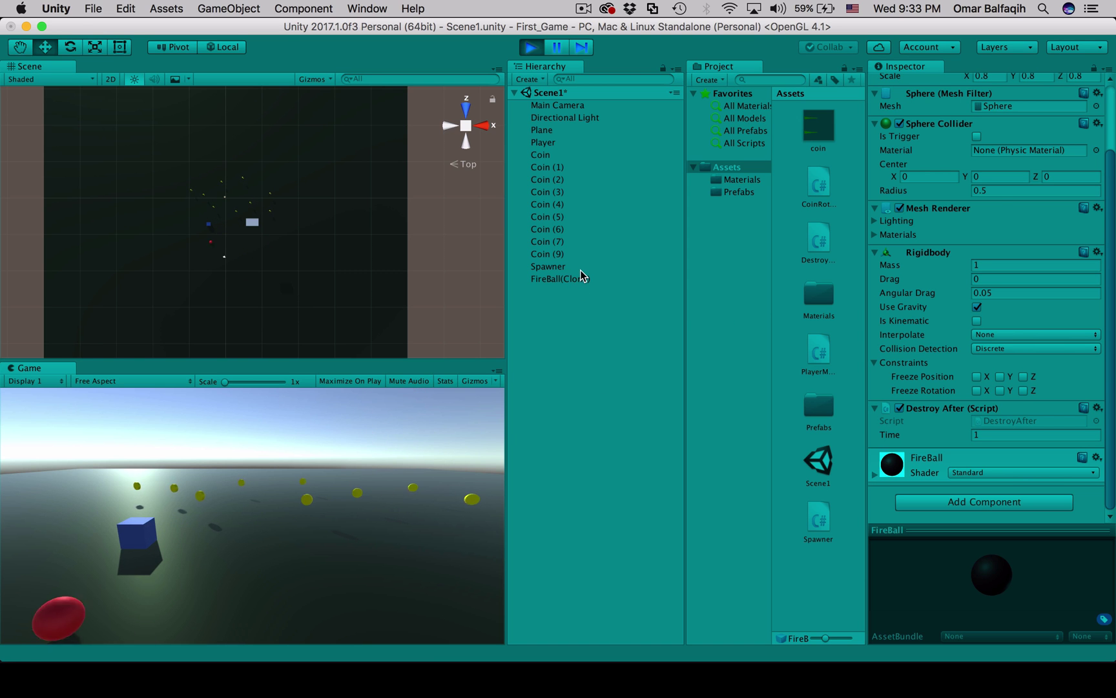
{"action": "key", "text": "super+p"}
Change the Destroy After Time to 2.4 and play-test again
{"action": "left_click", "coordinate": [987, 435]}
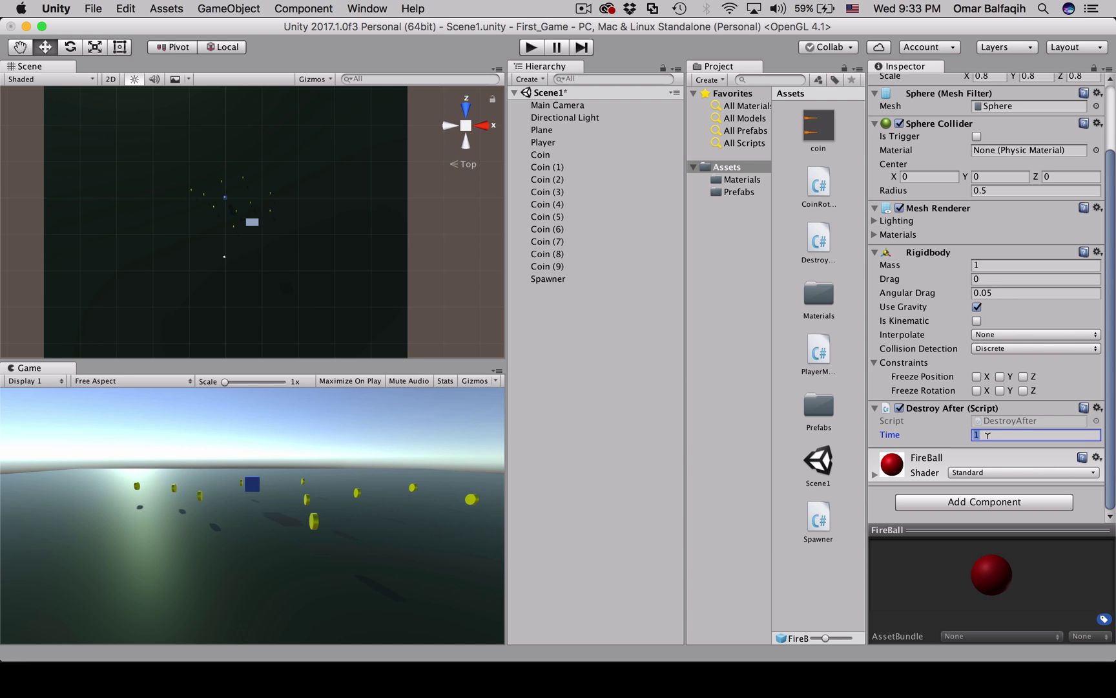
{"action": "type", "text": "2.4"}
{"action": "key", "text": "super+p"}
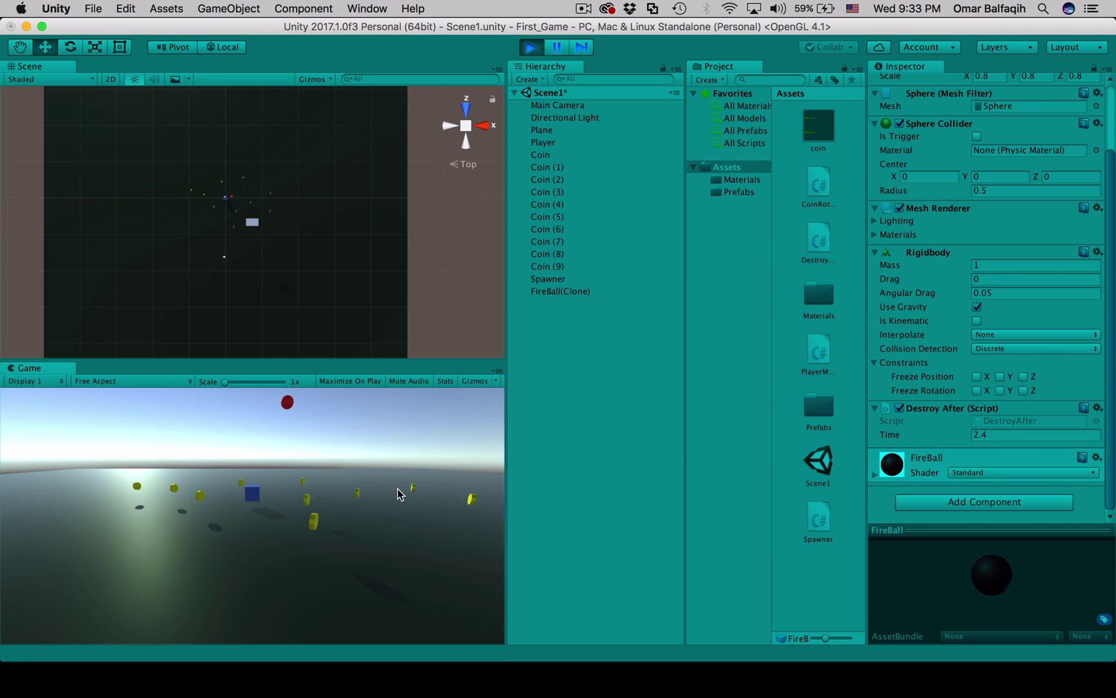
{"action": "key", "text": "shift+space"}
{"action": "key", "text": "Left"}
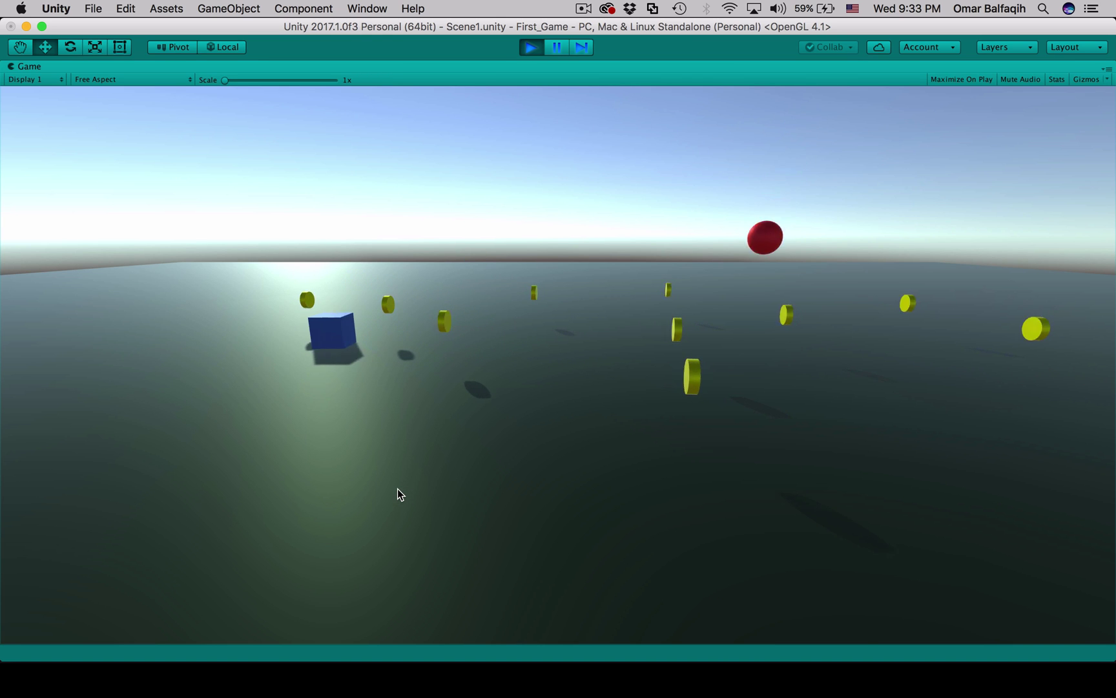
{"action": "key", "text": "shift+space"}
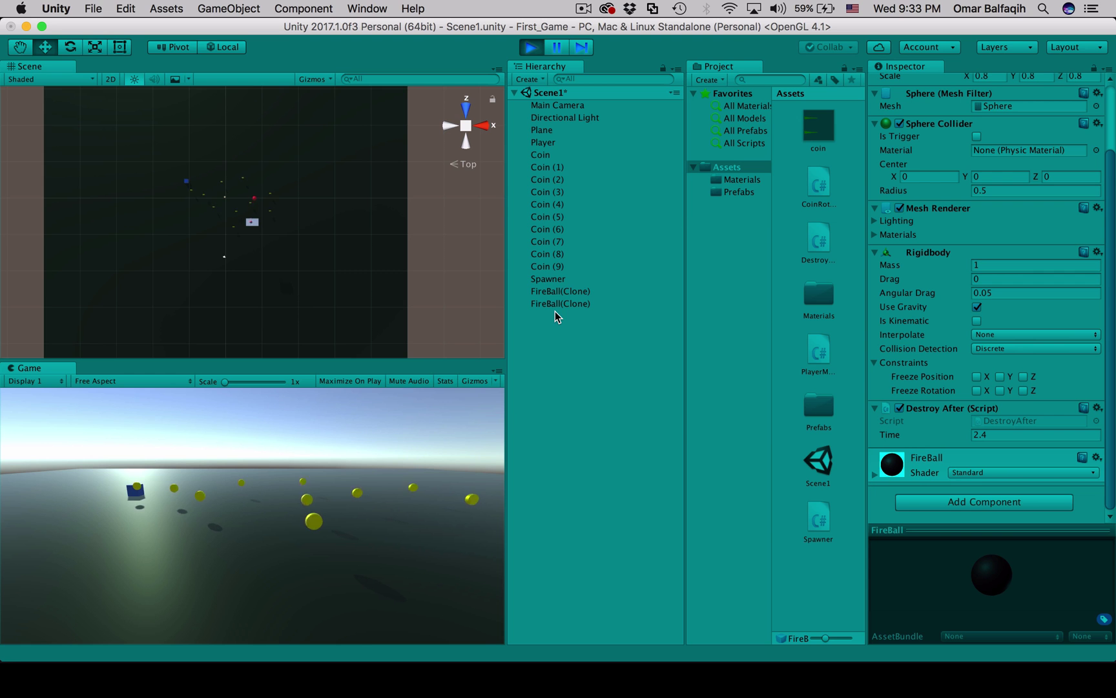
{"action": "key", "text": "super+p"}
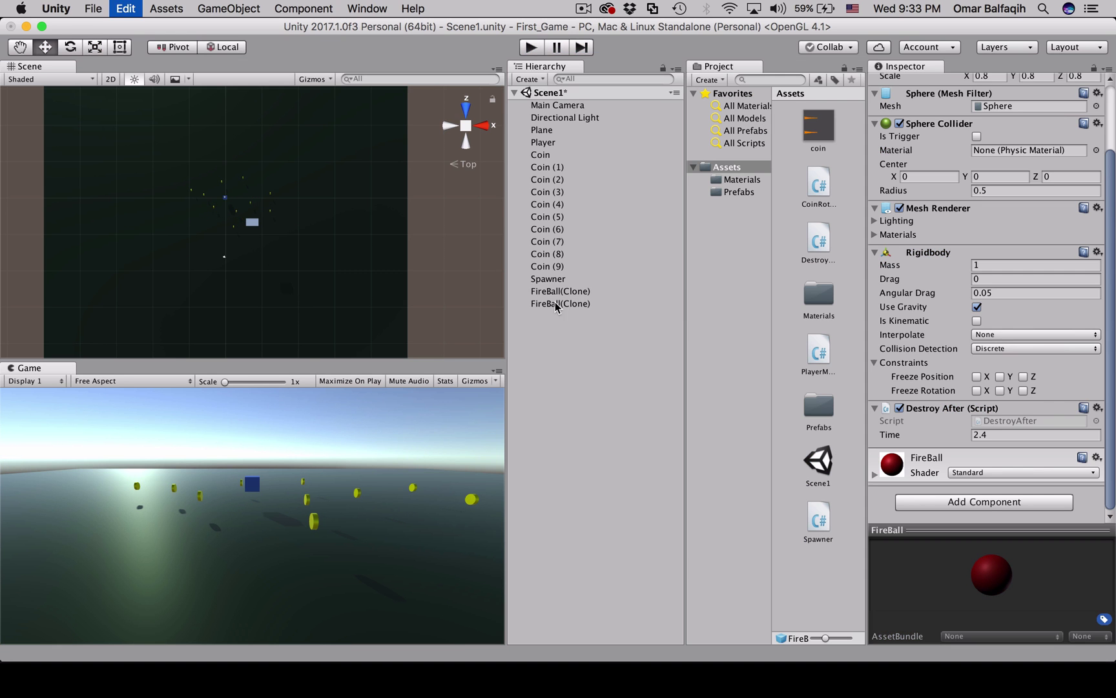
Duplicate the Spawner twice, moving the first copy to the scene's upper left
{"action": "double_click", "coordinate": [548, 278]}
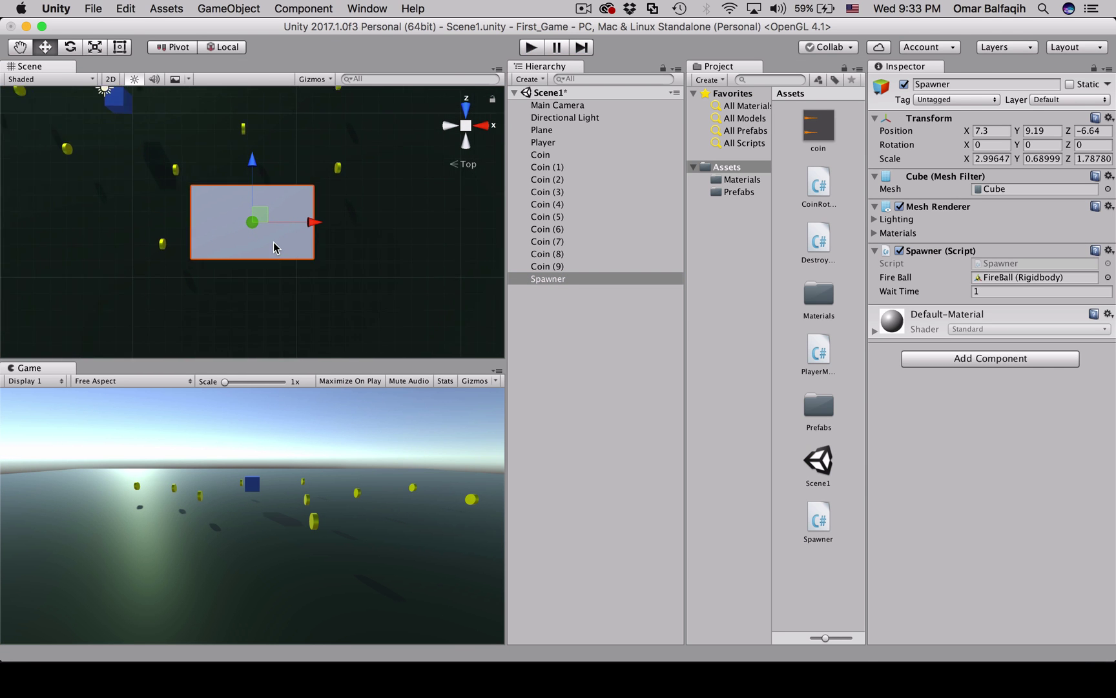
{"action": "scroll", "coordinate": [274, 241], "scroll_direction": "down", "scroll_amount": 5}
{"action": "key", "text": "super+d"}
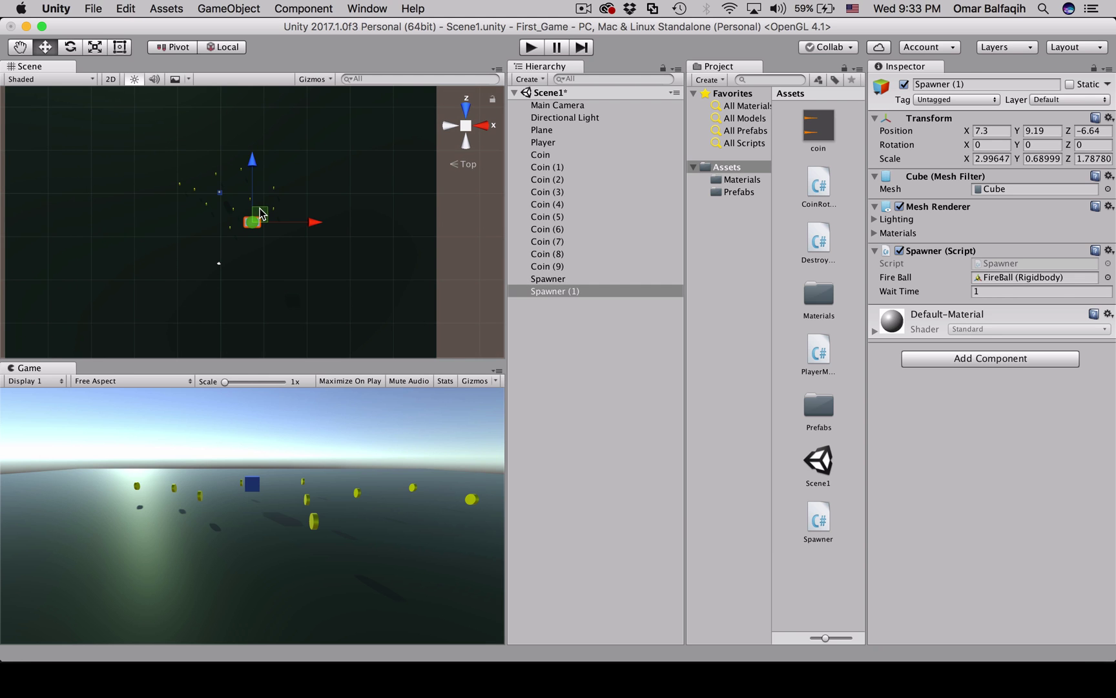
{"action": "mouse_move", "coordinate": [261, 214]}
{"action": "left_mouse_down"}
{"action": "mouse_move", "coordinate": [152, 165]}
{"action": "mouse_move", "coordinate": [278, 107]}
{"action": "mouse_move", "coordinate": [175, 285]}
{"action": "left_mouse_up"}
{"action": "key", "text": "super+d"}
{"action": "key", "text": "super+d"}
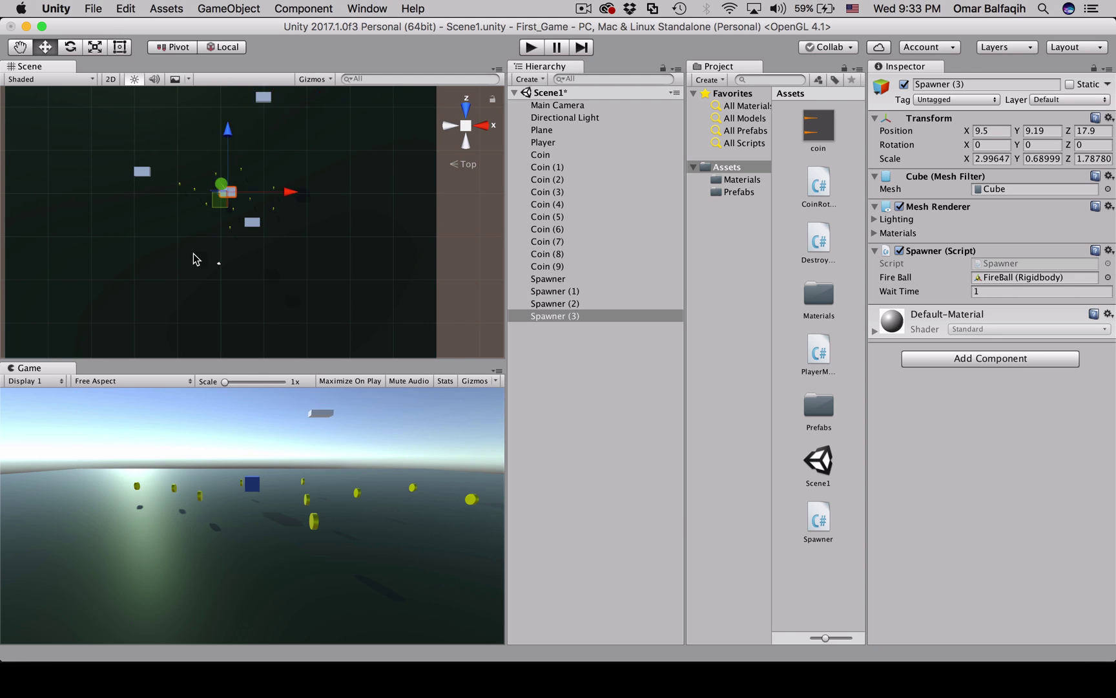
Play-test with the extra spawners, moving the player cube left, then stop the game
{"action": "key", "text": "super+p"}
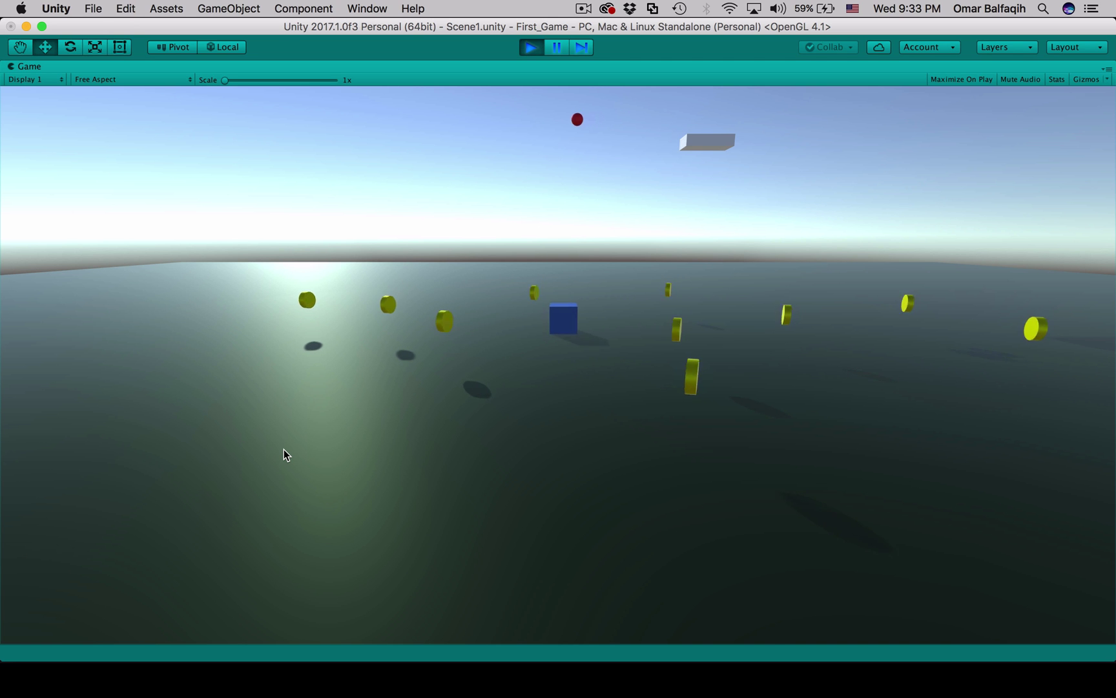
{"action": "key", "text": "Left"}
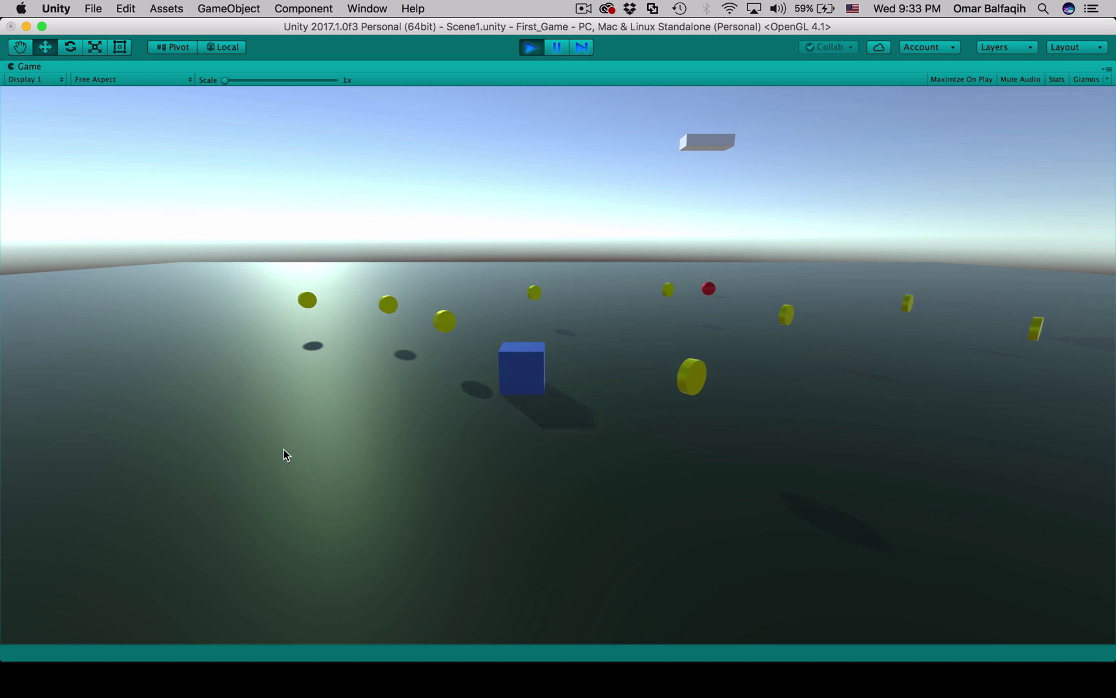
{"action": "key", "text": "super+p"}
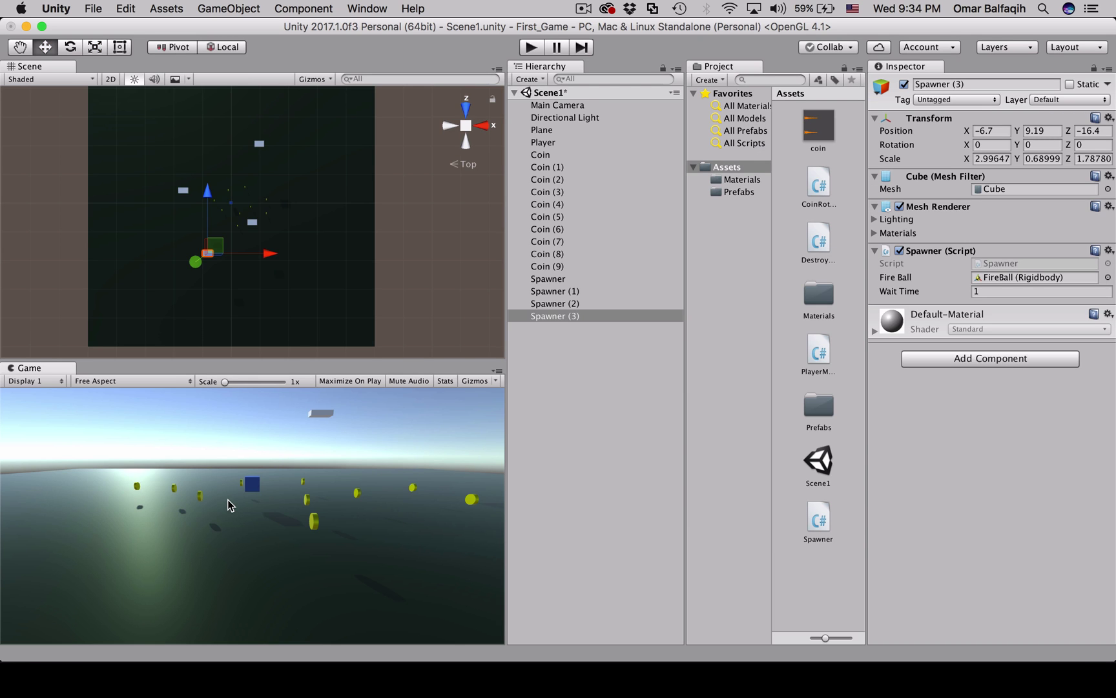